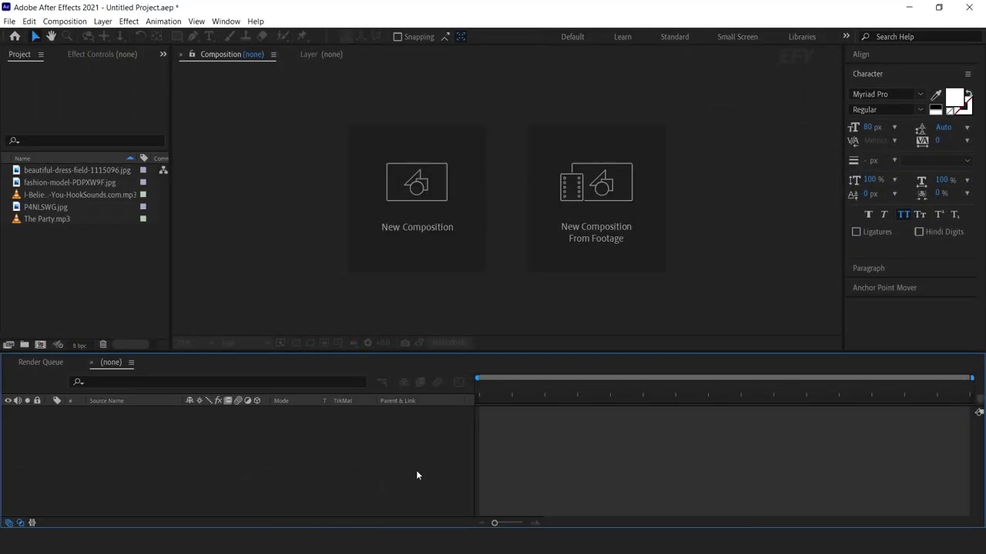
Open the EasyEdit Viewer extension and move its floating window toward the middle of the workspace
click(231, 21)
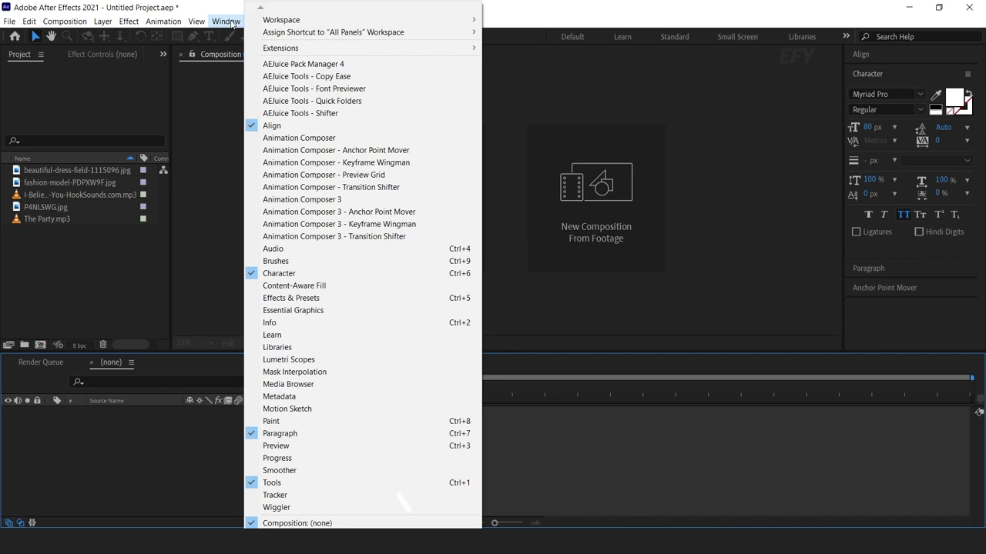
mouse_move(287, 49)
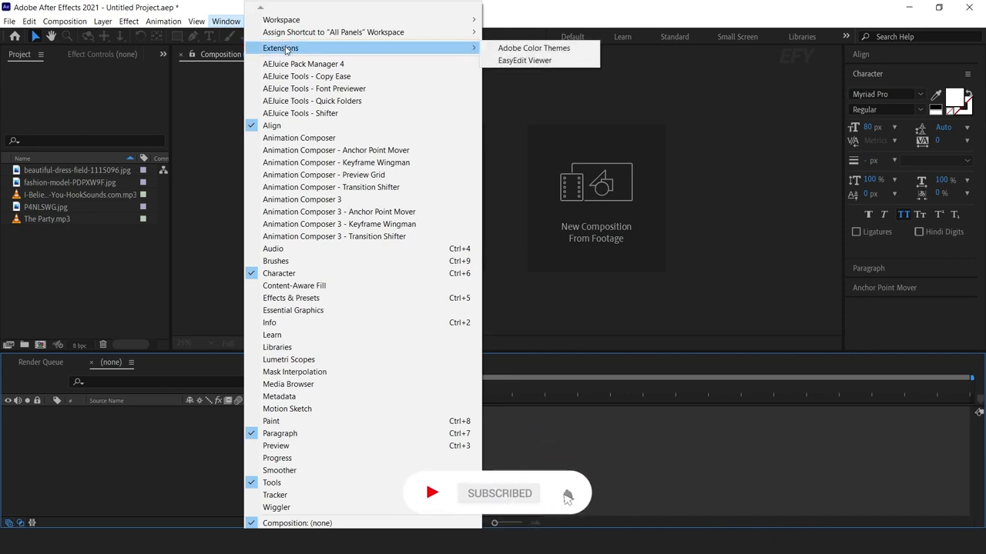
click(555, 61)
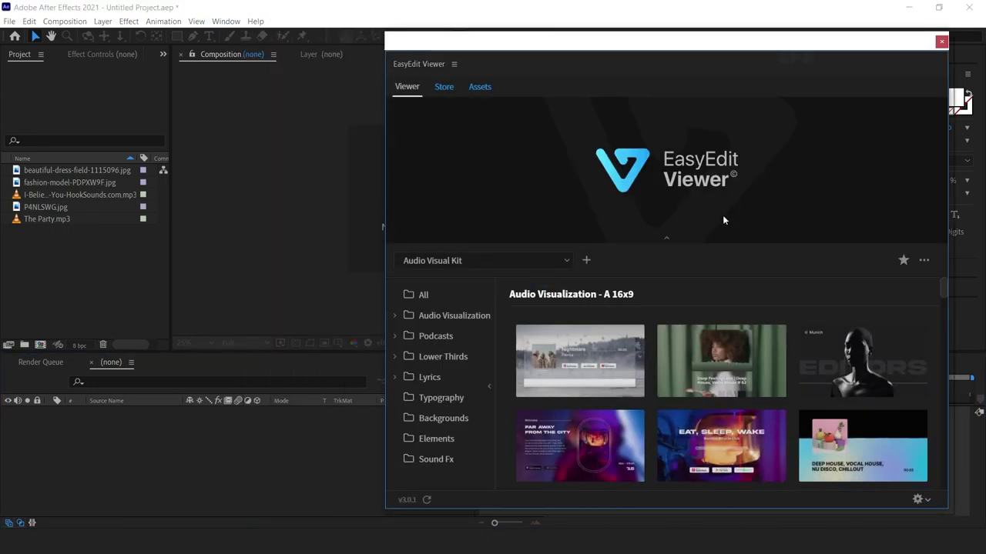
drag(676, 46, 538, 43)
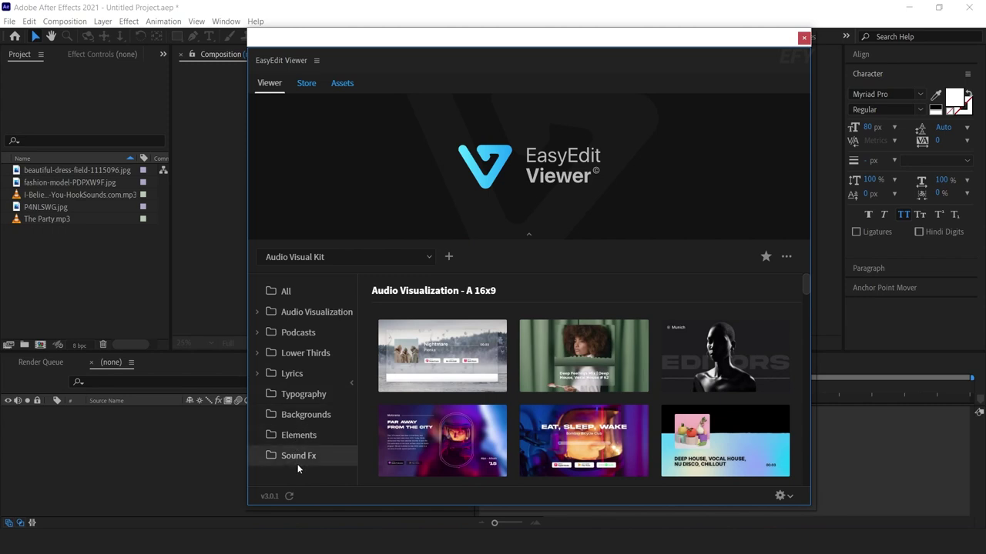
Preview several Audio Visualization templates in the Audio Visual Kit and look through the full template list
mouse_move(442, 364)
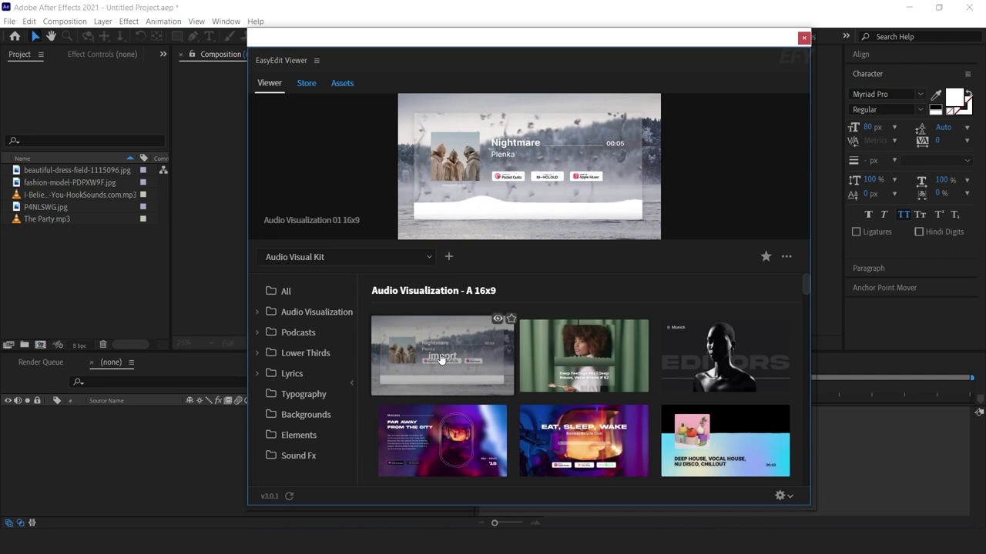
mouse_move(583, 362)
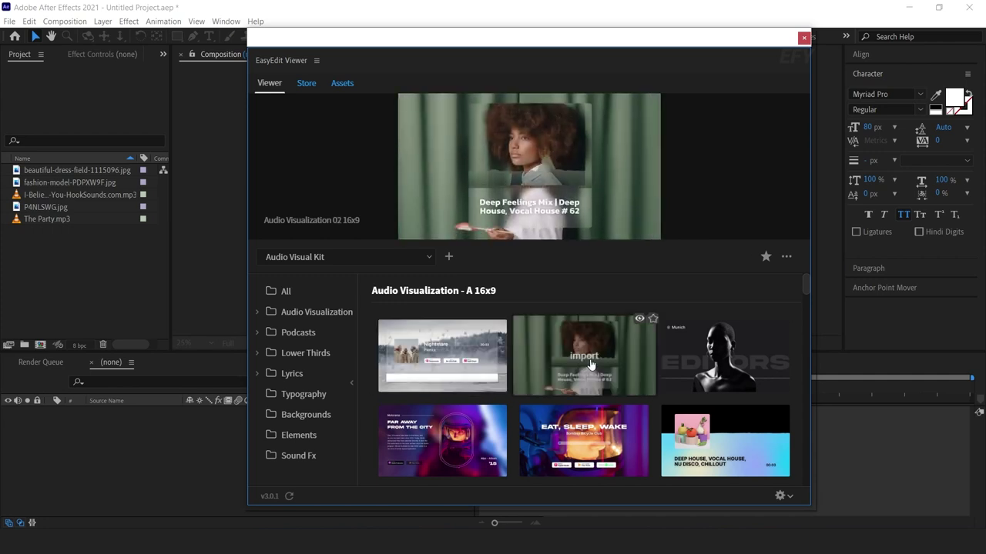
mouse_move(732, 358)
mouse_move(583, 442)
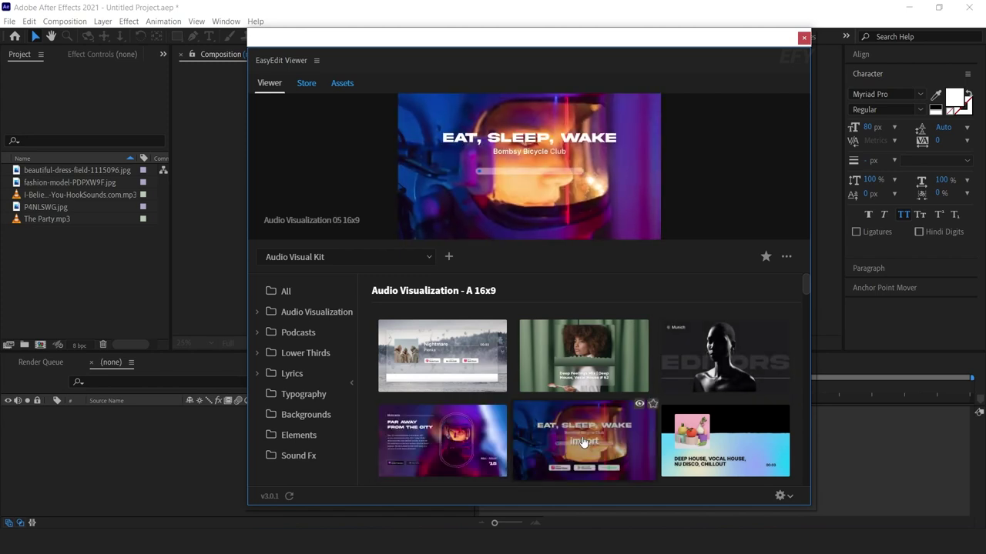
drag(807, 280, 808, 433)
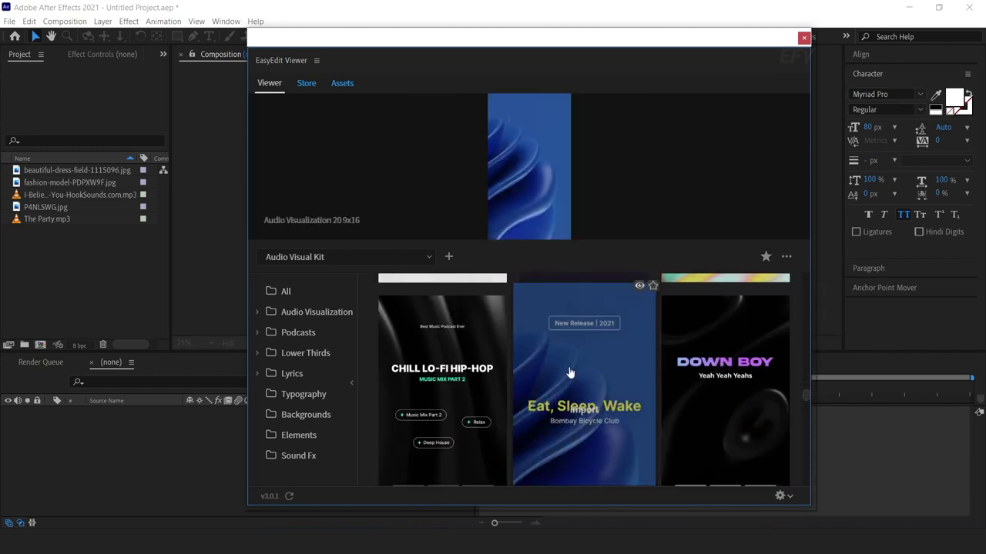
scroll(712, 436, down, 5)
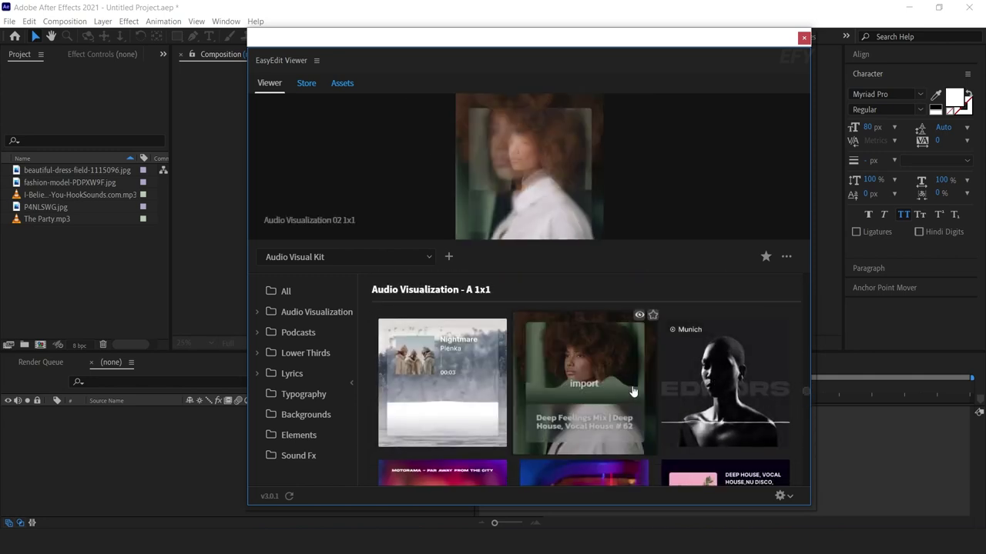
drag(807, 391, 793, 355)
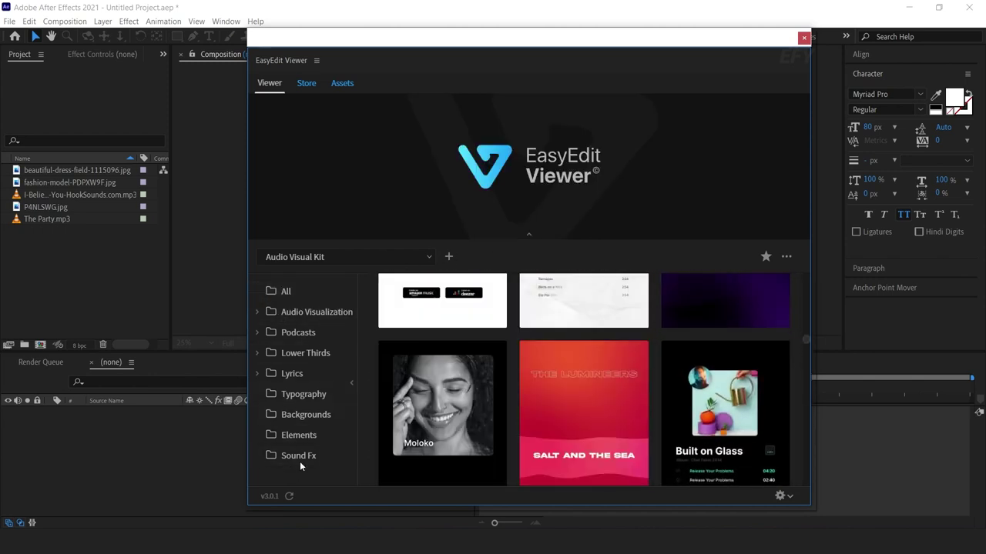
Collapse the large preview area and examine the Audio Visualization templates in the 16x9, 9x16 and 1x1 folders
click(308, 312)
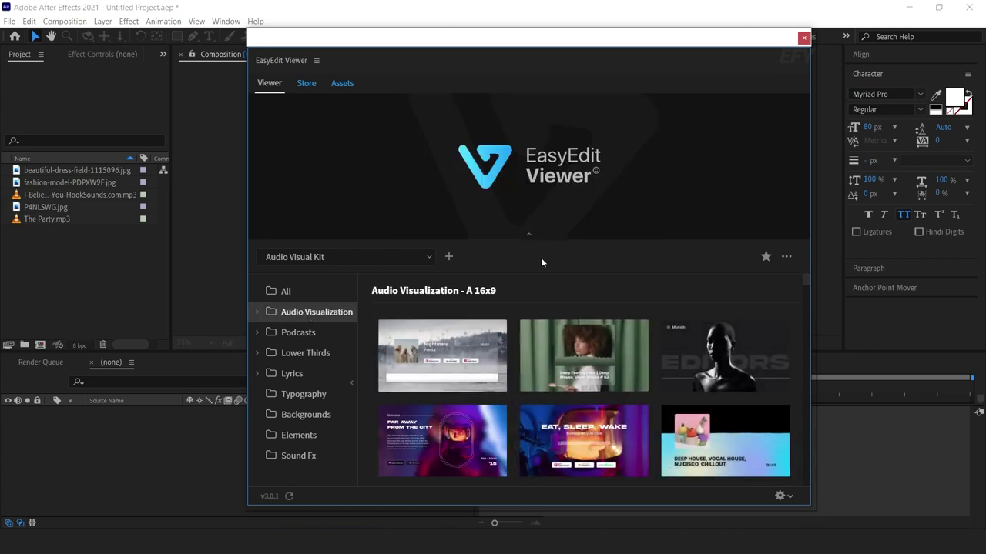
click(530, 235)
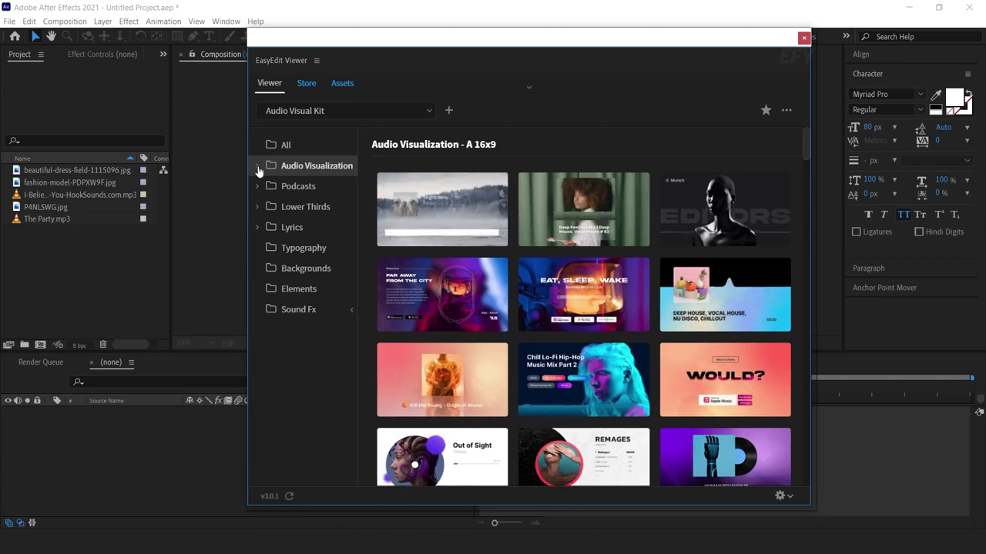
click(256, 166)
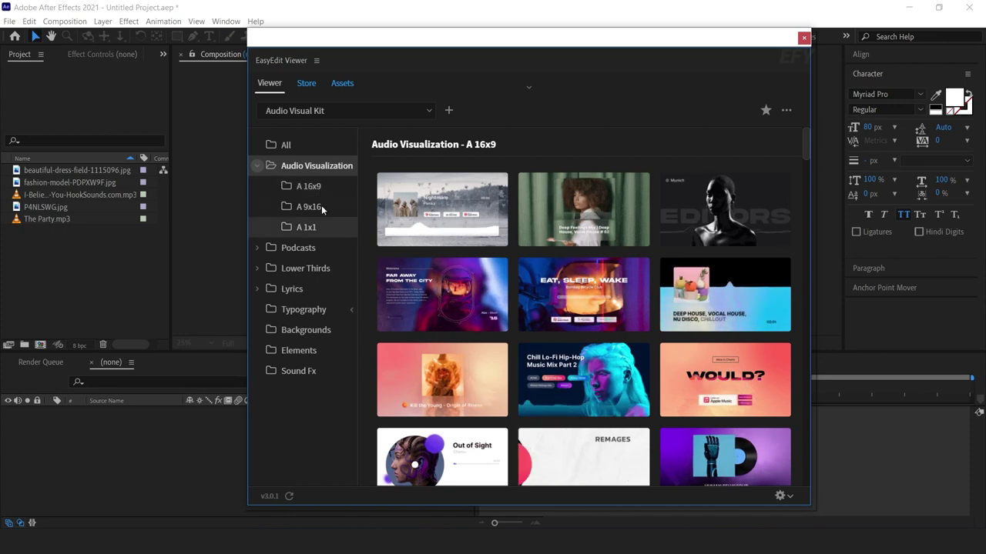
click(314, 186)
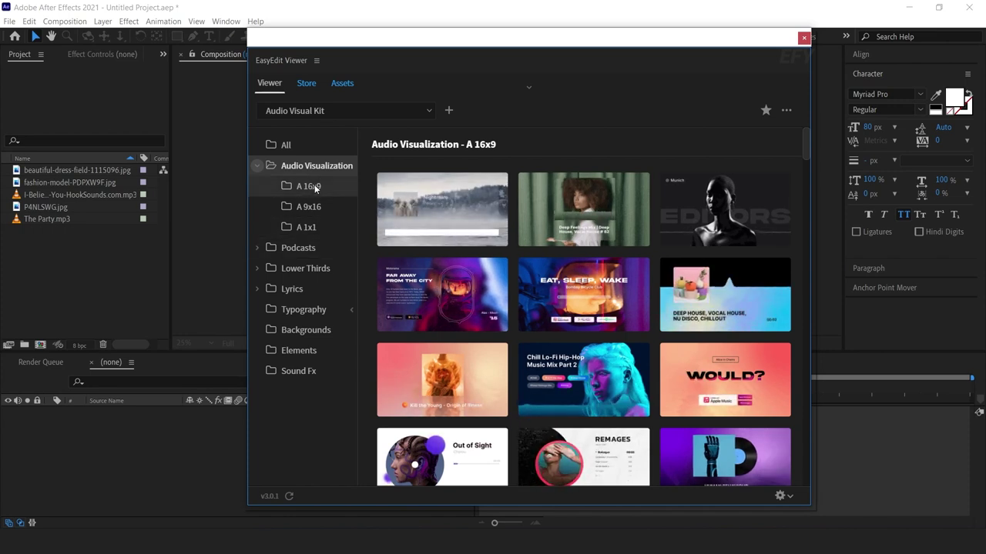
click(317, 208)
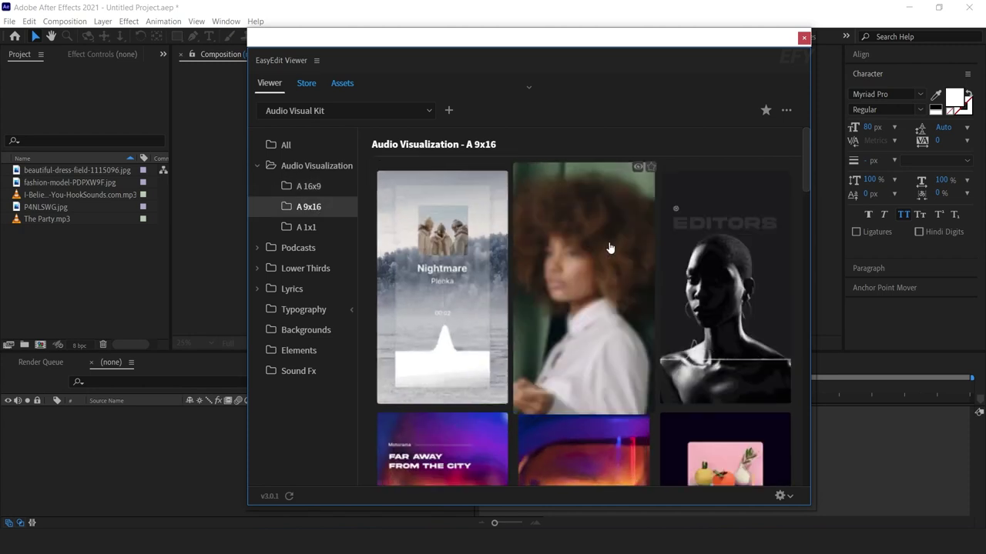
scroll(721, 268, down, 5)
scroll(531, 296, down, 2)
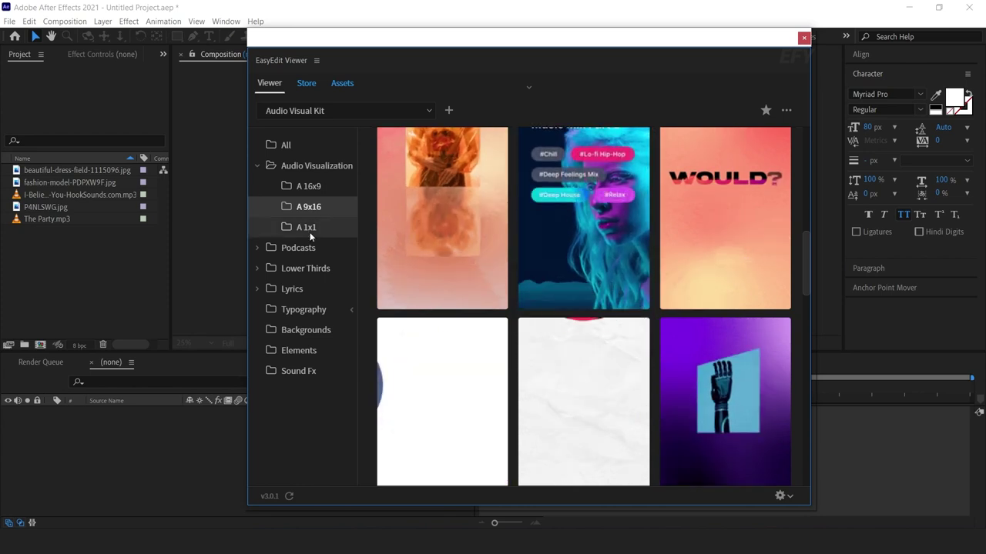
click(310, 230)
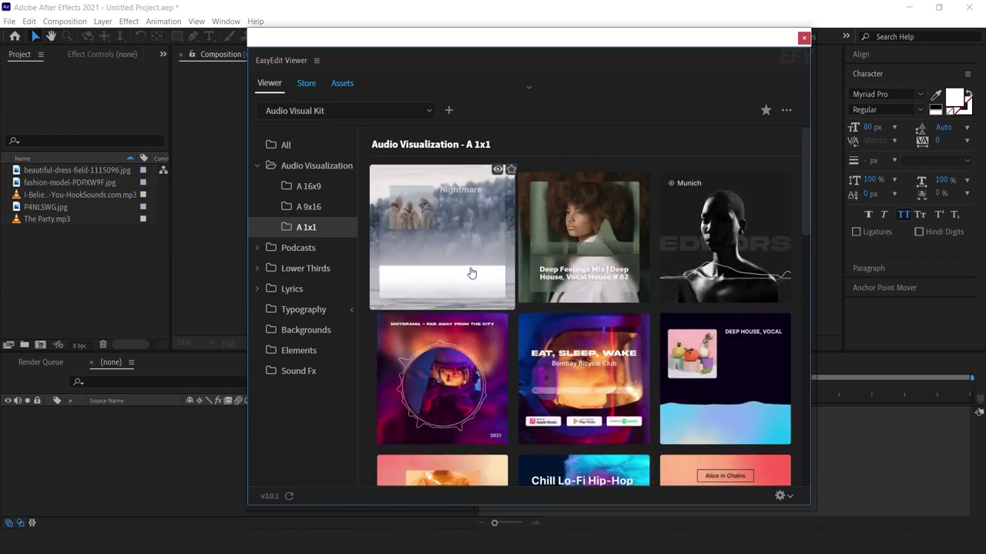
click(258, 165)
Examine the Podcasts templates in their 16x9, 9x16 and 1x1 formats
click(296, 187)
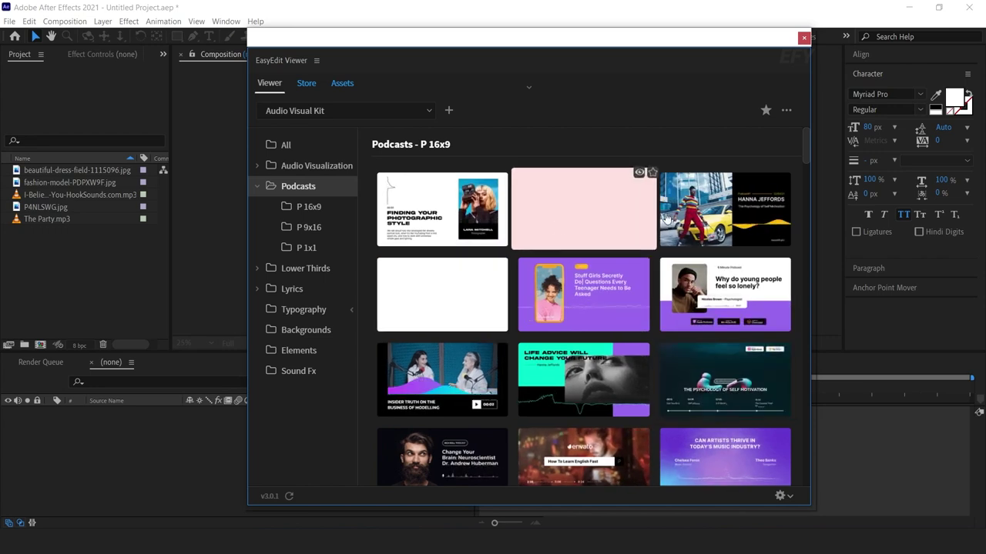
scroll(723, 368, down, 1)
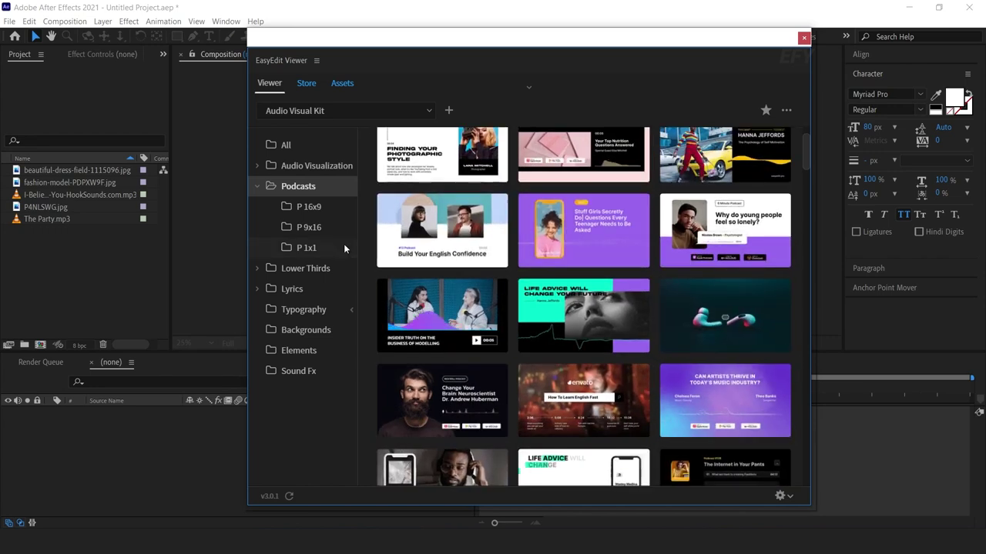
click(317, 229)
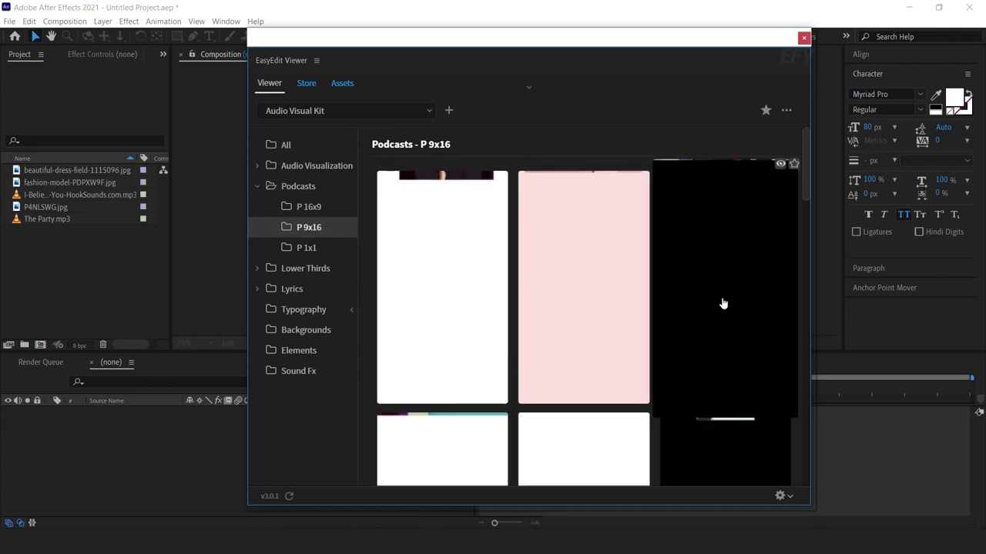
scroll(724, 370, down, 3)
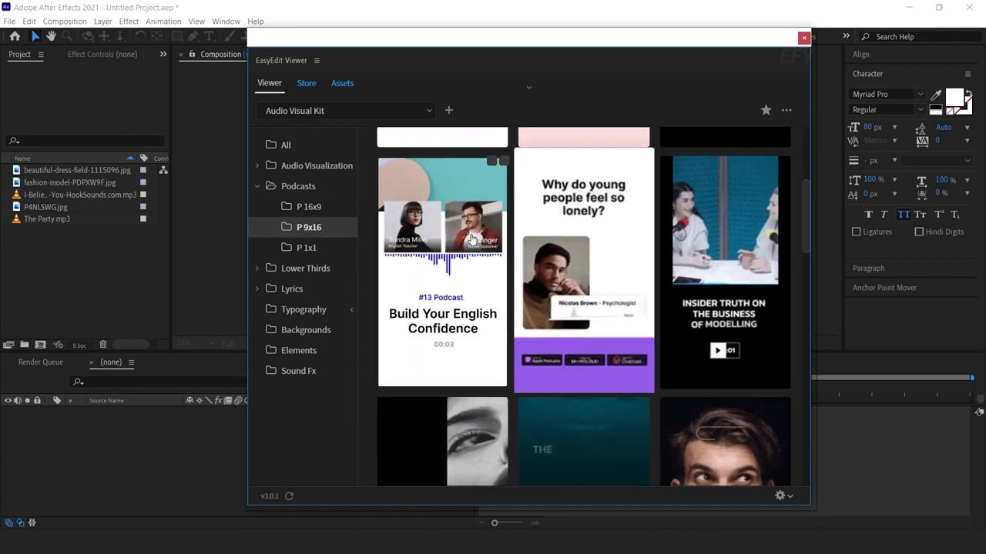
click(318, 251)
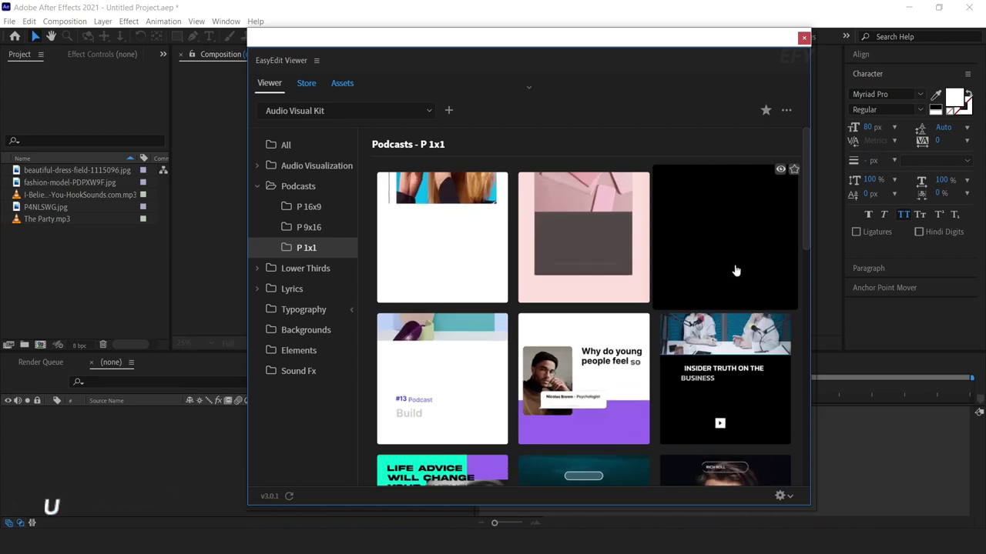
scroll(730, 381, down, 4)
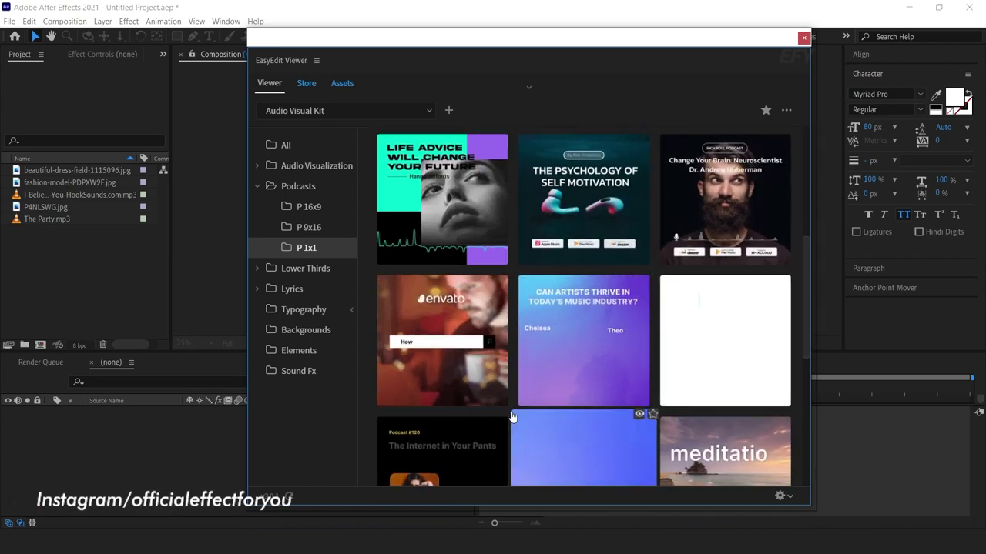
click(257, 187)
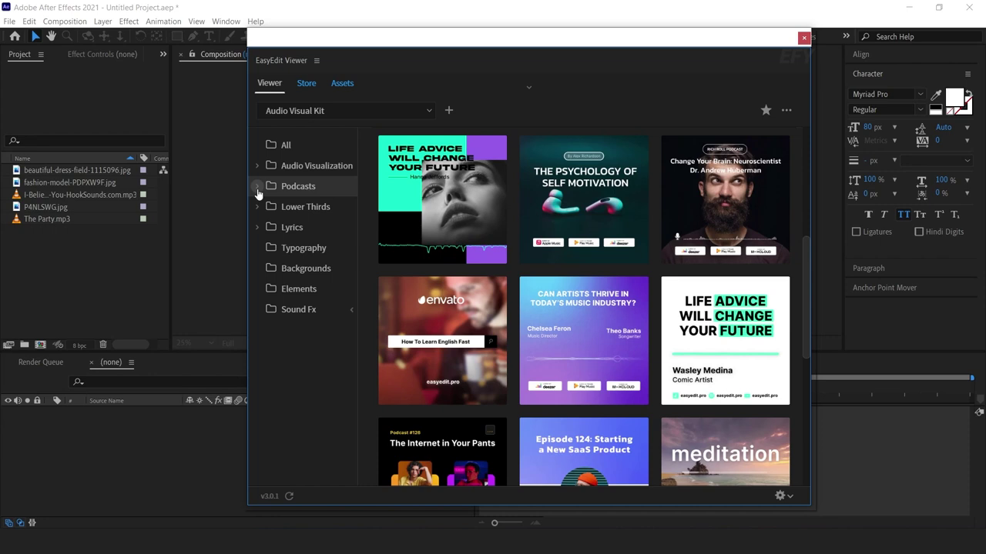
Look through the Lower Thirds templates in the Shot In Out group
click(324, 213)
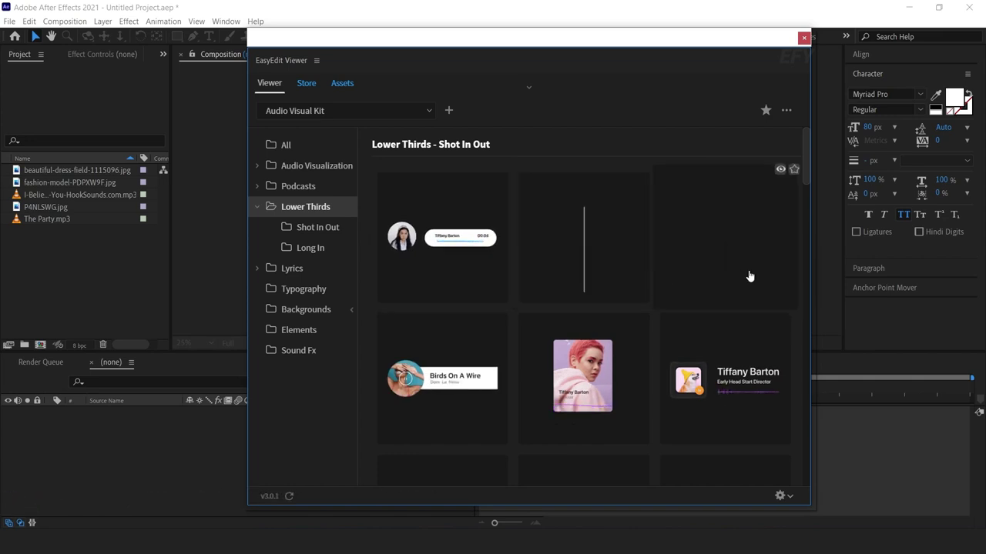
scroll(759, 393, down, 3)
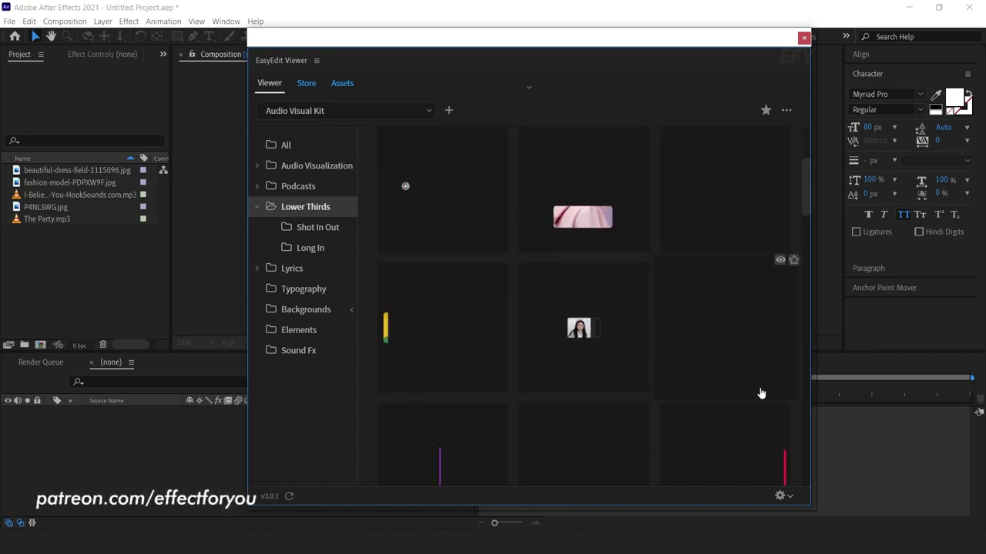
scroll(709, 324, down, 3)
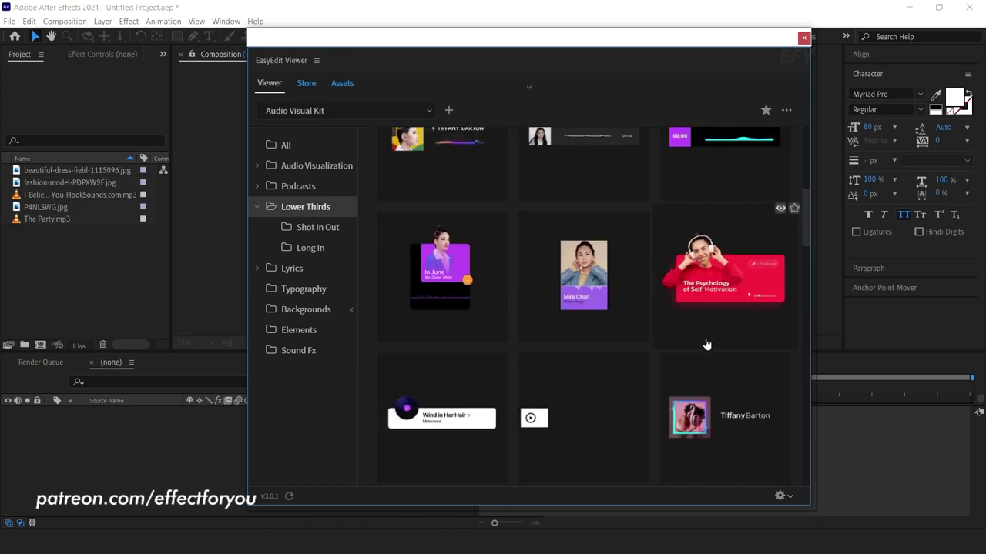
scroll(706, 344, down, 3)
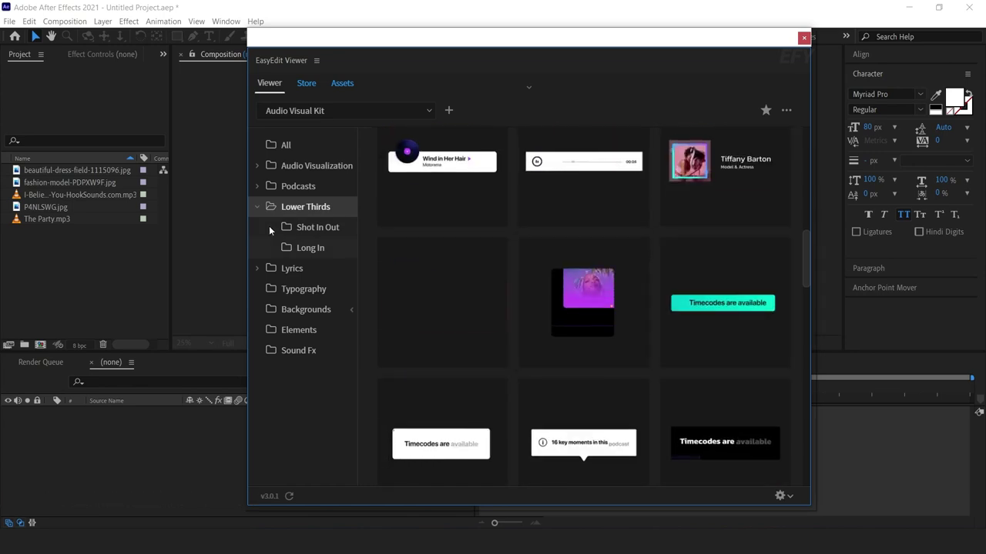
click(257, 208)
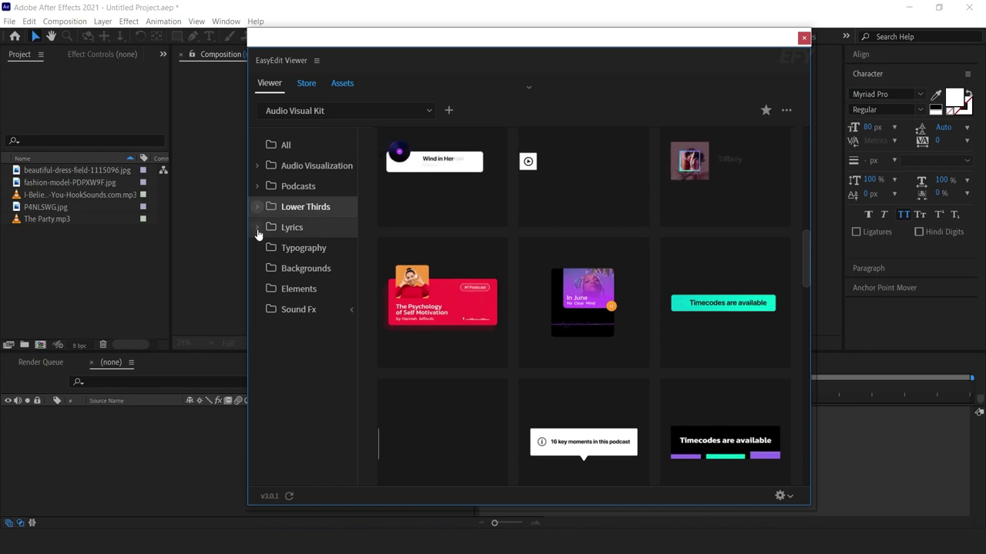
Examine the Cover Title and Text templates of the Lyrics category, restoring the large preview area
click(288, 228)
click(307, 250)
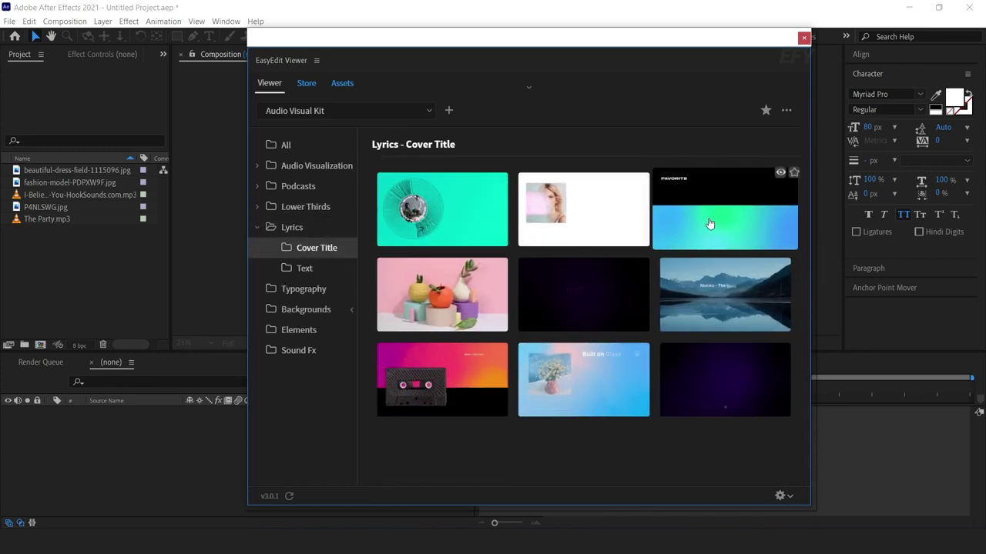
click(305, 268)
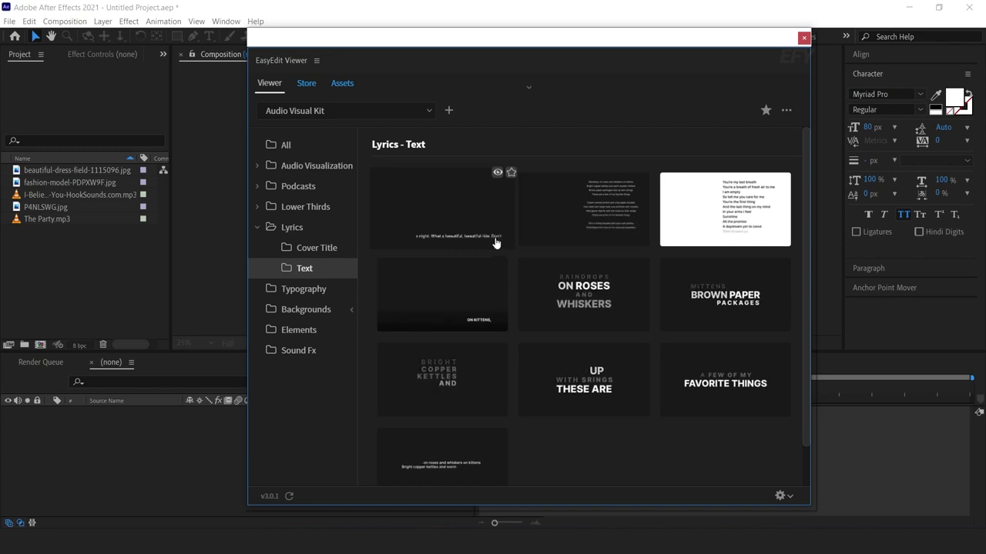
click(529, 89)
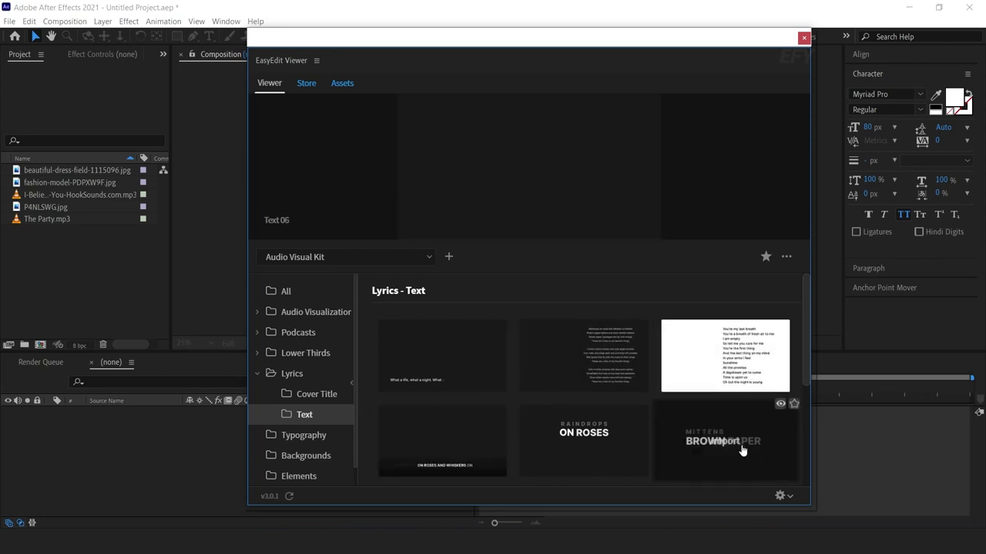
scroll(431, 399, down, 2)
click(259, 373)
Look through the Typography templates and display the Backgrounds category
click(319, 395)
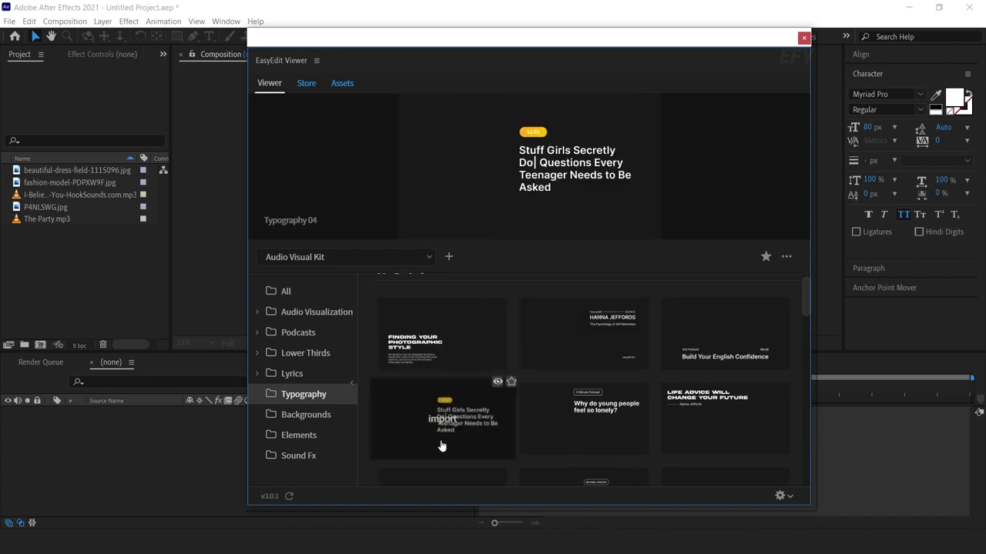
scroll(447, 423, down, 2)
scroll(622, 402, down, 2)
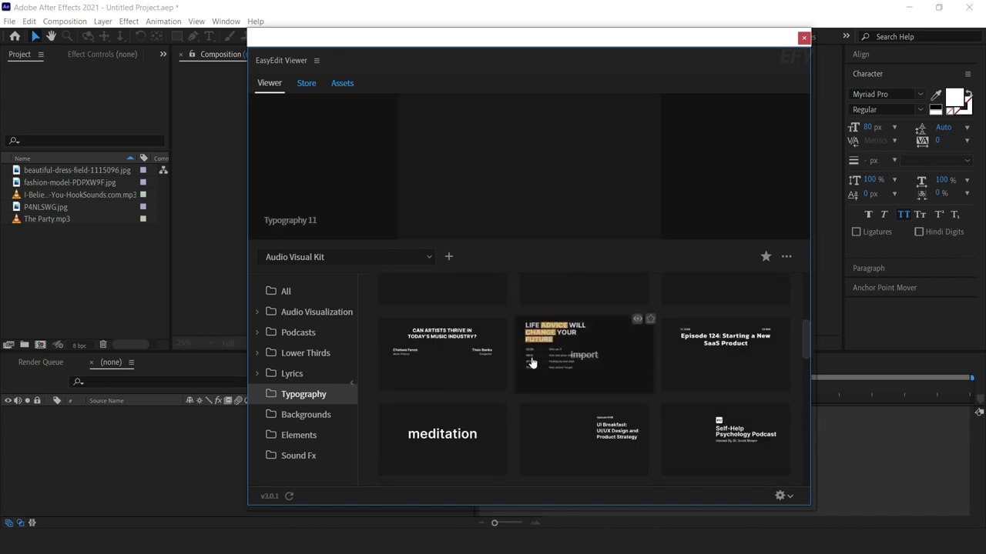
click(302, 417)
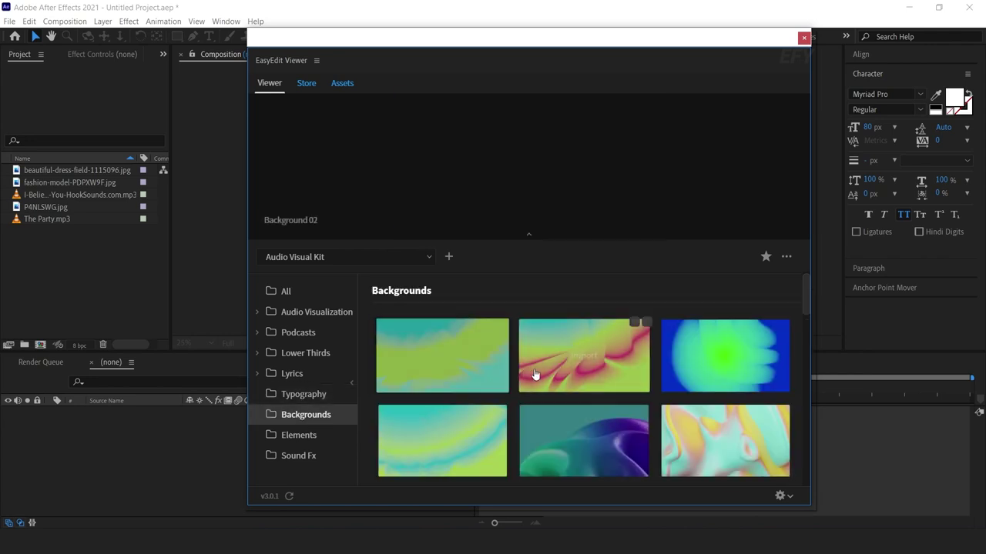
Look through the background templates in the Audio Visual Kit's Backgrounds category
scroll(626, 426, down, 2)
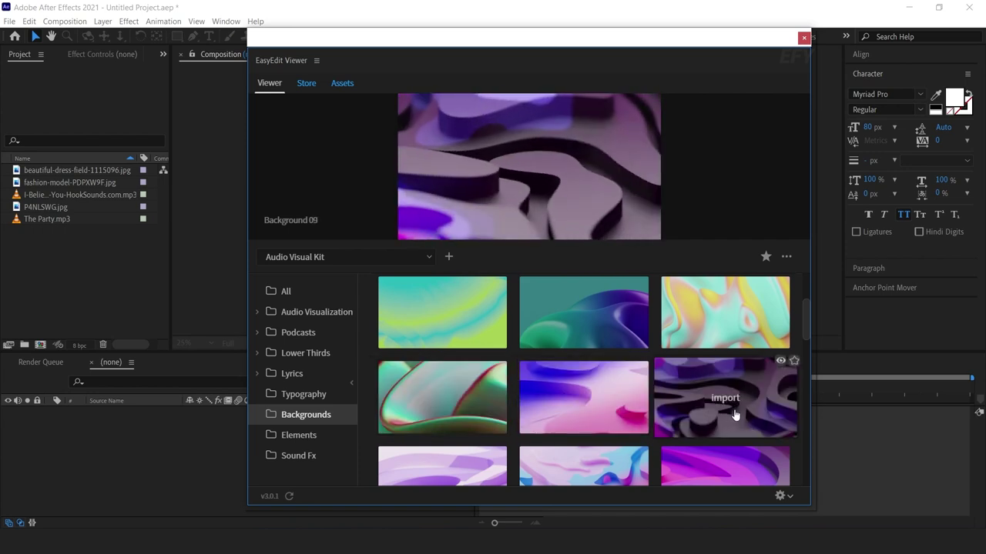
scroll(728, 410, down, 3)
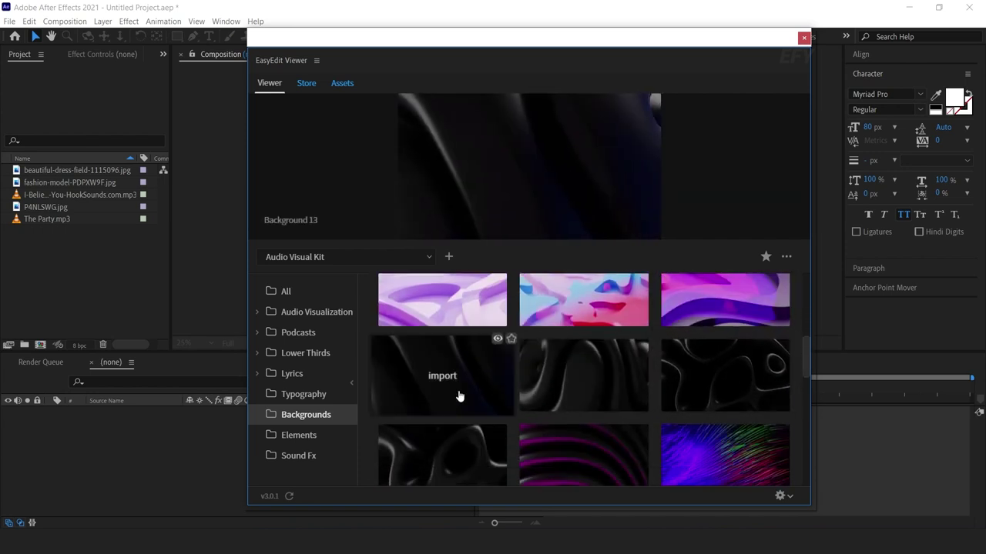
scroll(547, 395, down, 3)
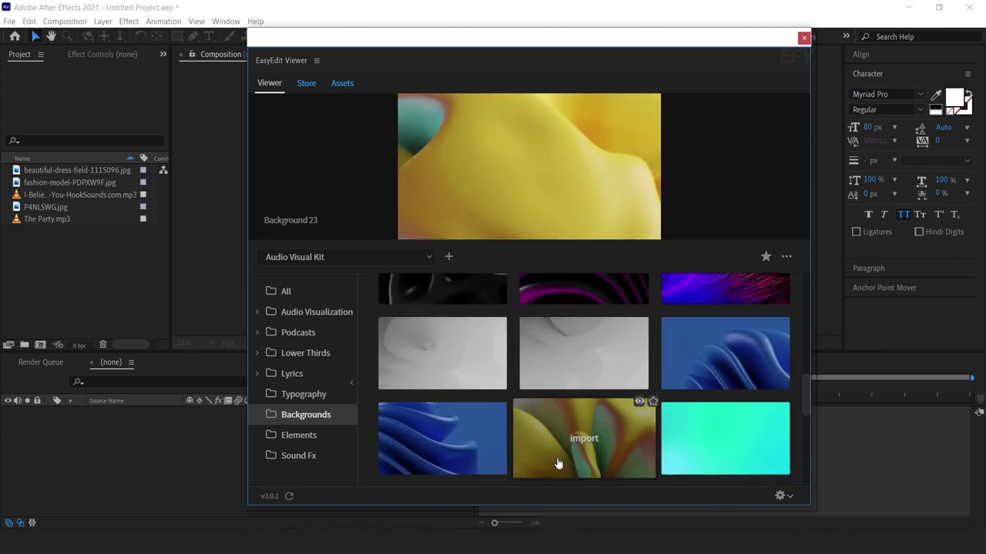
scroll(536, 422, down, 3)
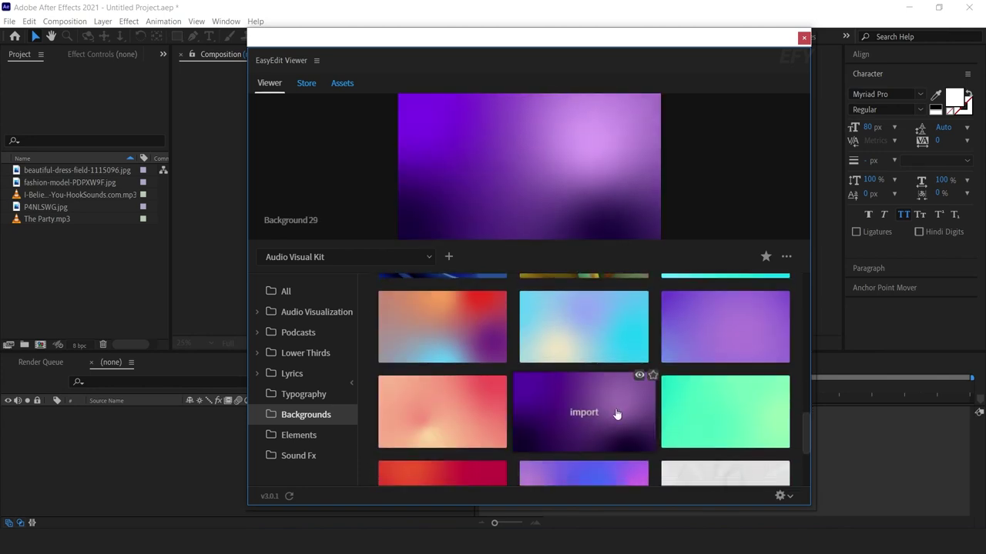
scroll(500, 408, down, 2)
Look through the Elements templates and display the Sound Fx category
click(299, 436)
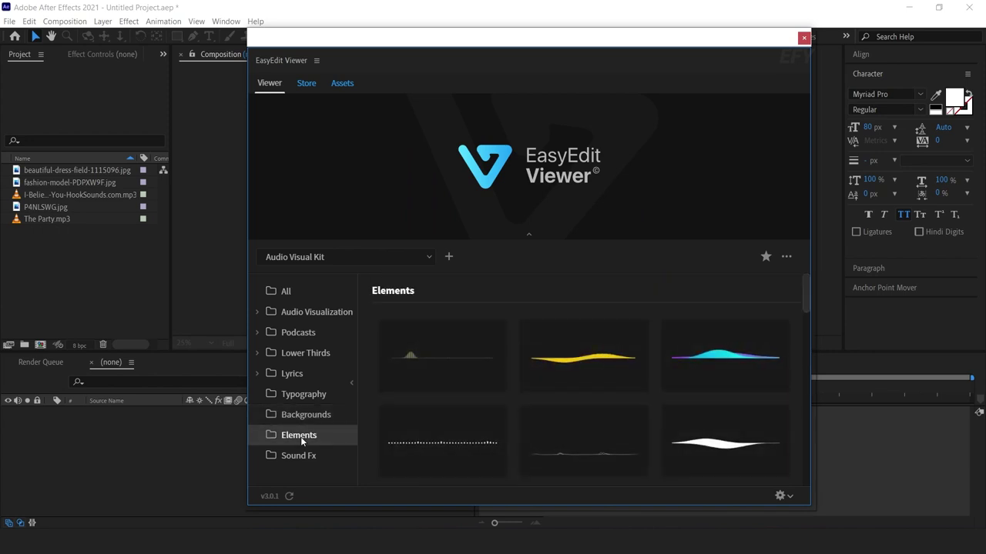
scroll(743, 442, down, 1)
scroll(740, 427, down, 3)
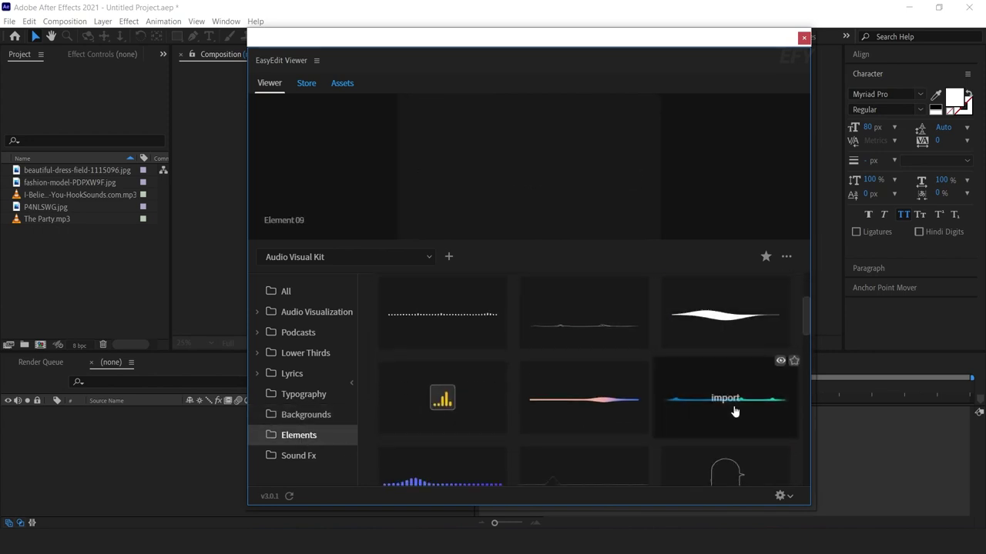
click(299, 456)
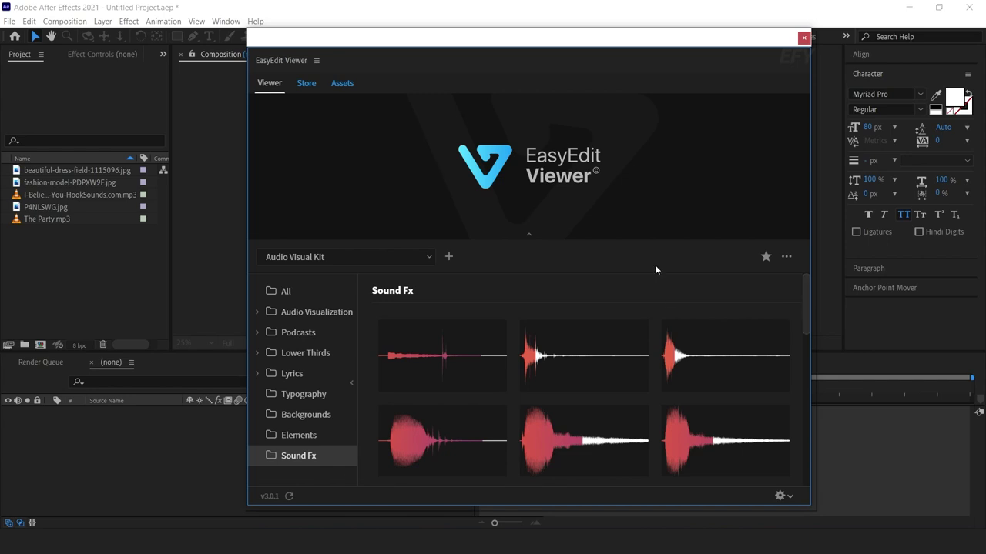
Display the 16x9 Audio Visualization templates and browse all template packs on the EasyEdit website
drag(453, 38, 578, 30)
click(431, 302)
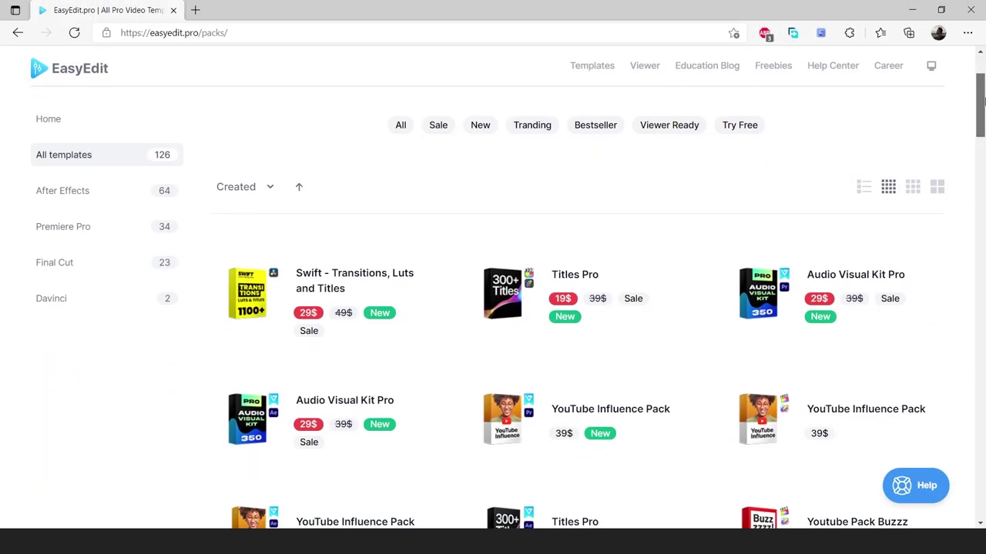
drag(981, 97, 982, 381)
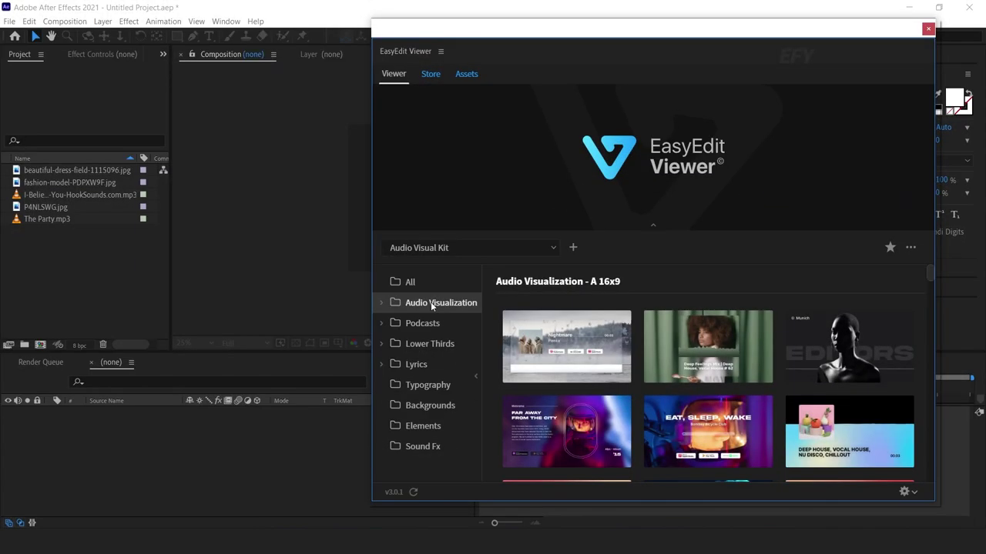
mouse_move(832, 448)
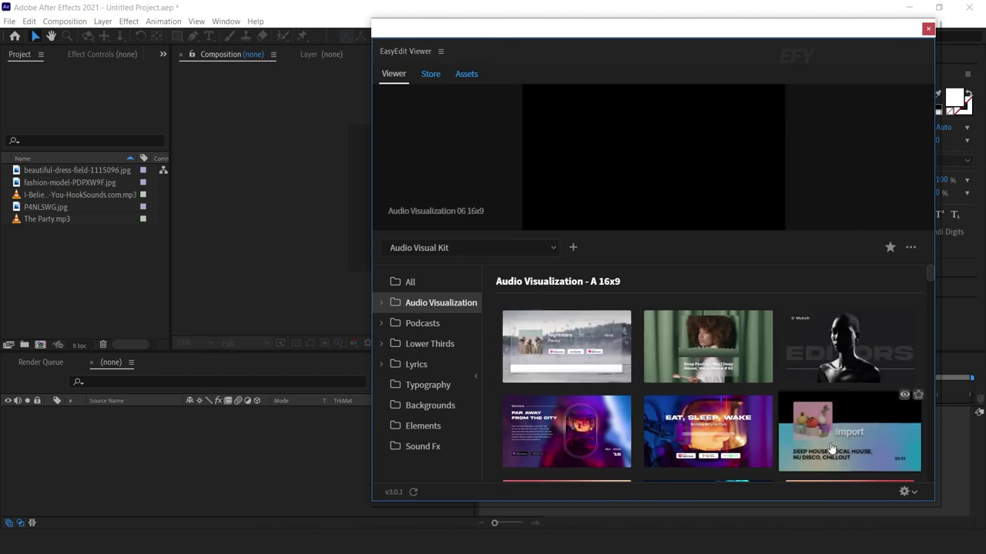
mouse_move(707, 429)
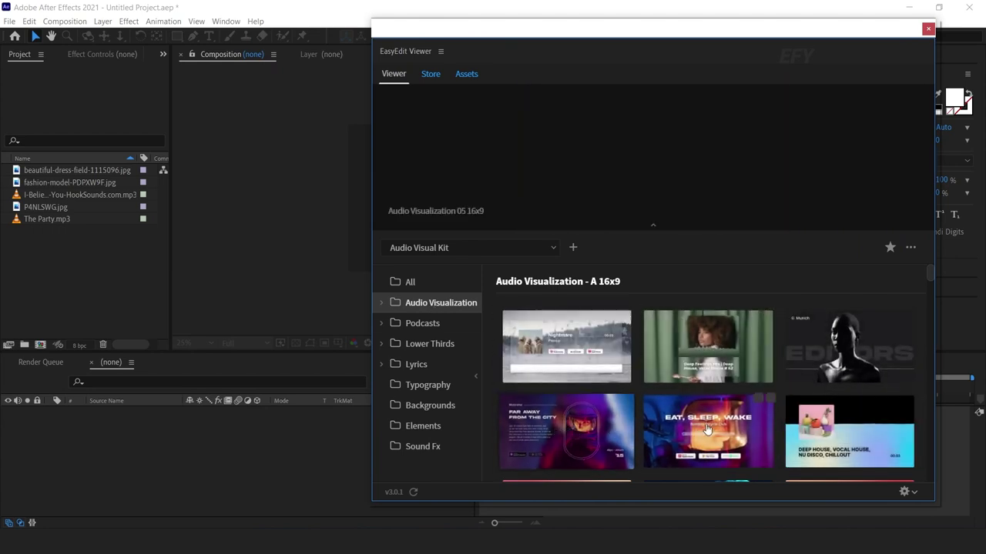
Move the EasyEdit Viewer aside and create Comp 1 with the HDTV 1080 29.97 preset and a 20-second duration
drag(437, 36, 670, 33)
click(426, 216)
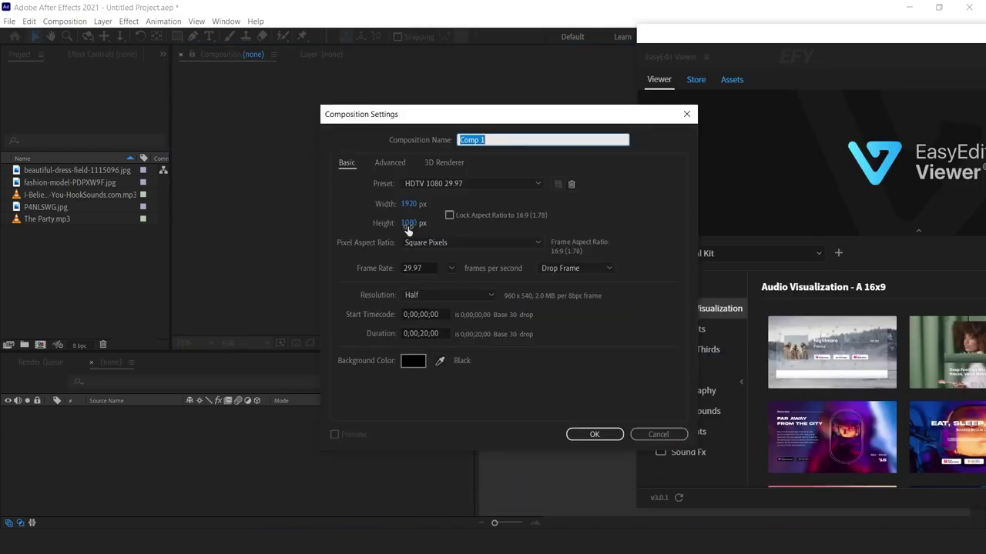
click(591, 433)
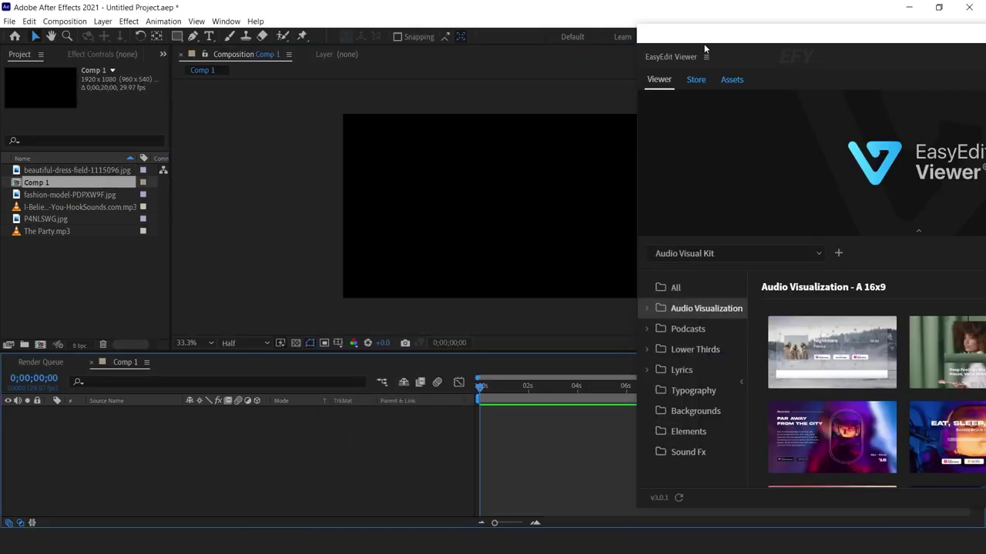
Import the Audio Visualization 02 16x9 template into Comp 1 and make room for a larger composition preview
drag(705, 36, 674, 27)
drag(847, 24, 718, 27)
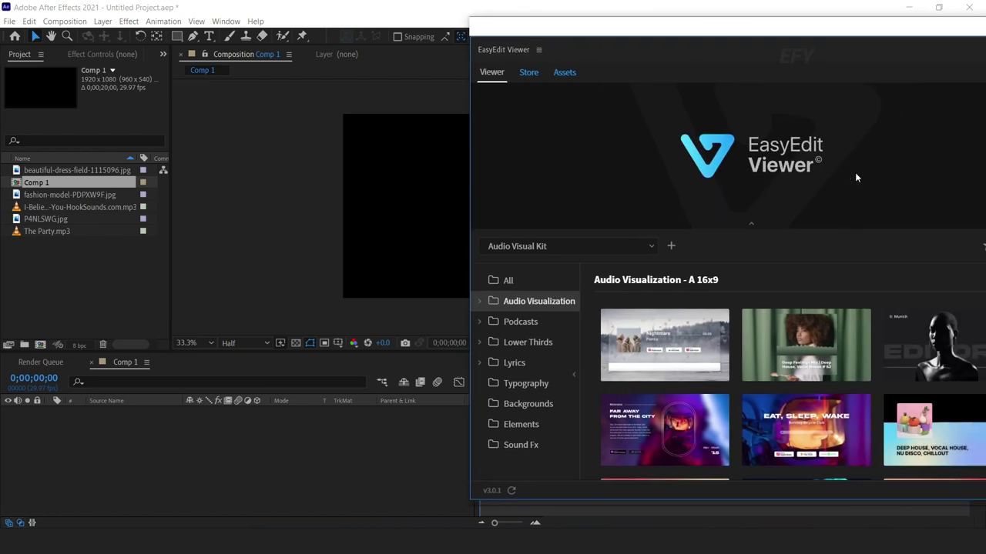
click(806, 348)
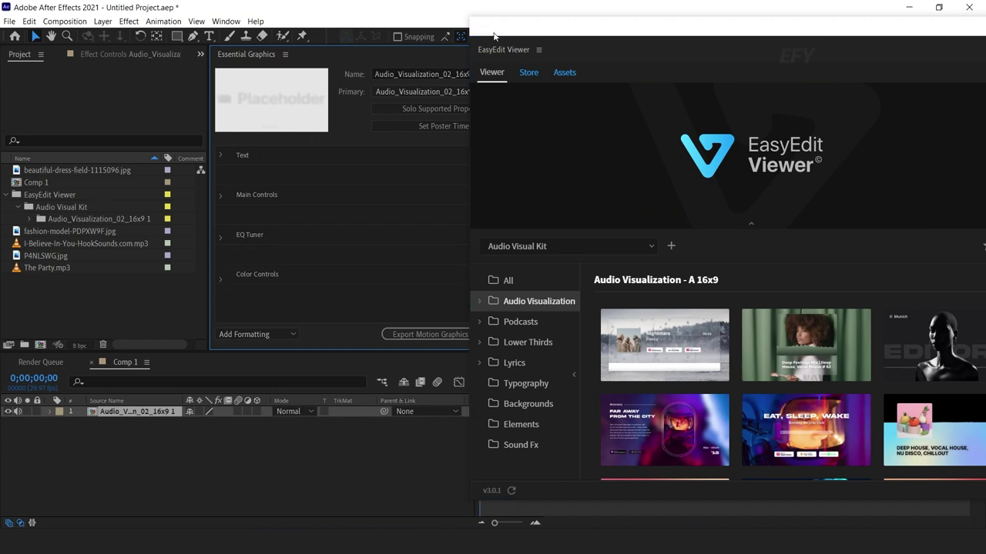
drag(493, 36, 902, 101)
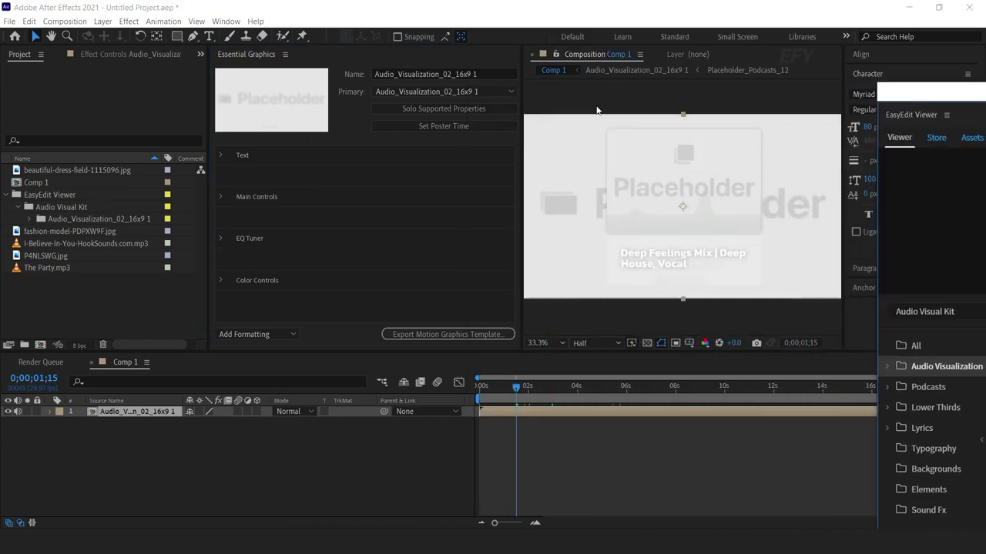
drag(523, 238, 187, 152)
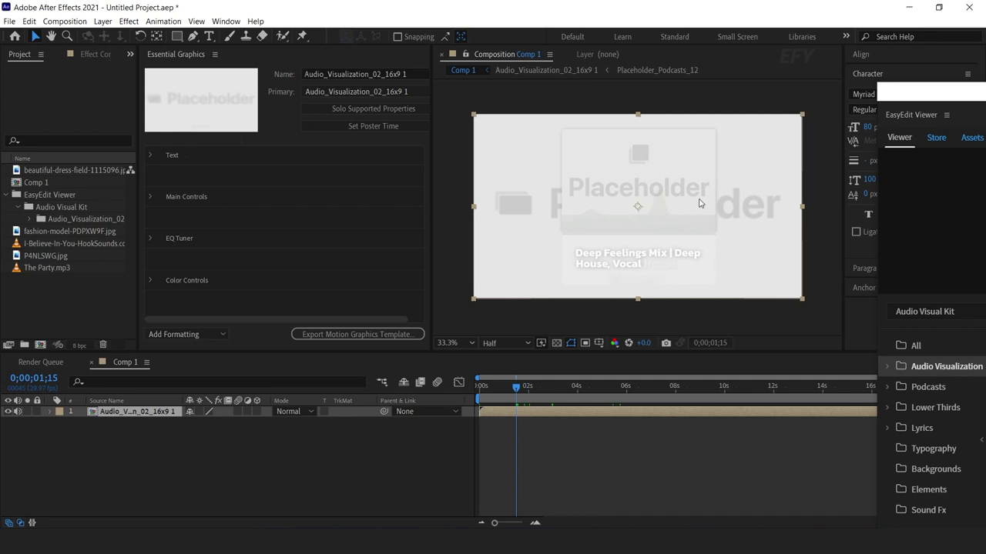
Open the imported template's composition from Comp 1 and open its Placeholder_01 composition
double_click(137, 414)
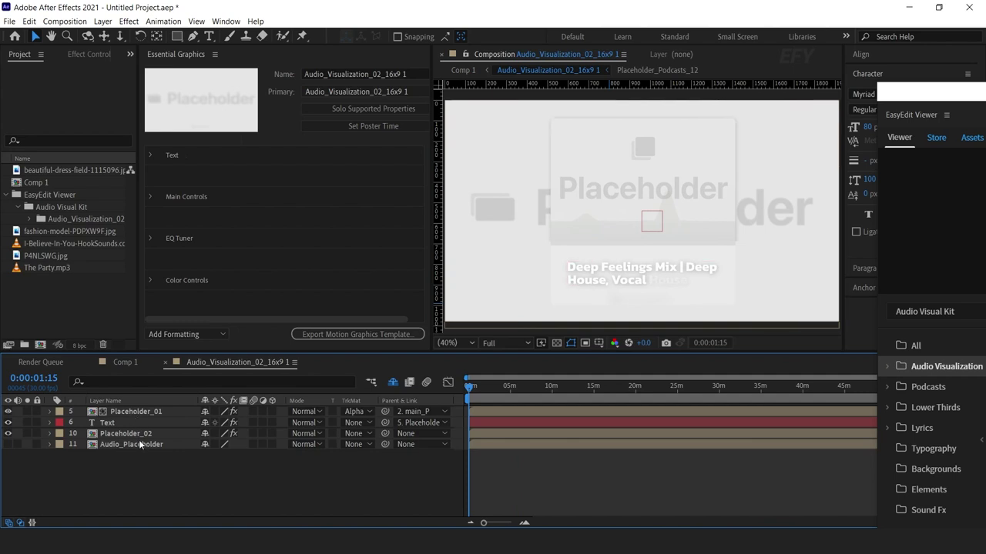
click(143, 413)
double_click(146, 413)
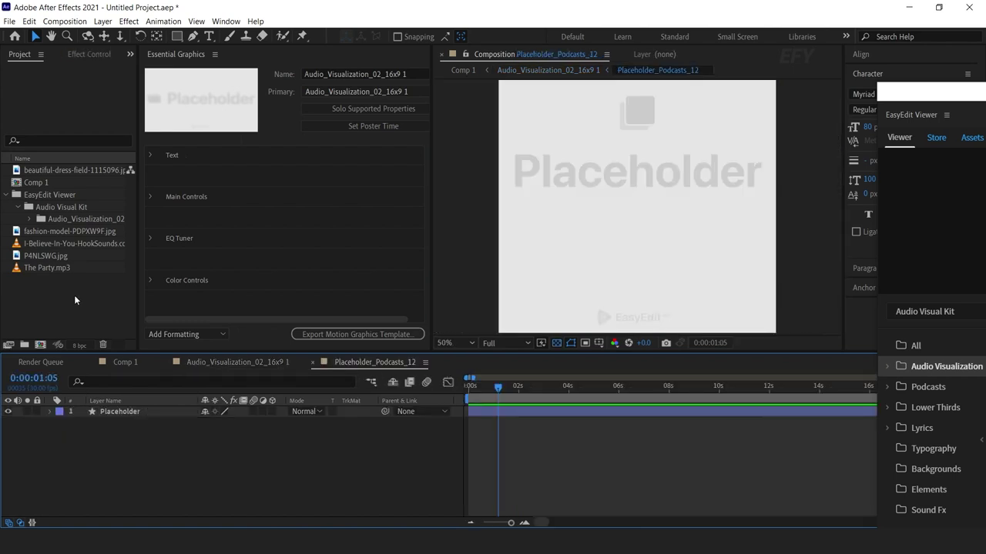
Add fashion-model-PDPXW9F.jpg above the Placeholder layer and scale the image to 41%
click(30, 232)
drag(23, 233, 170, 414)
scroll(705, 228, down, 2)
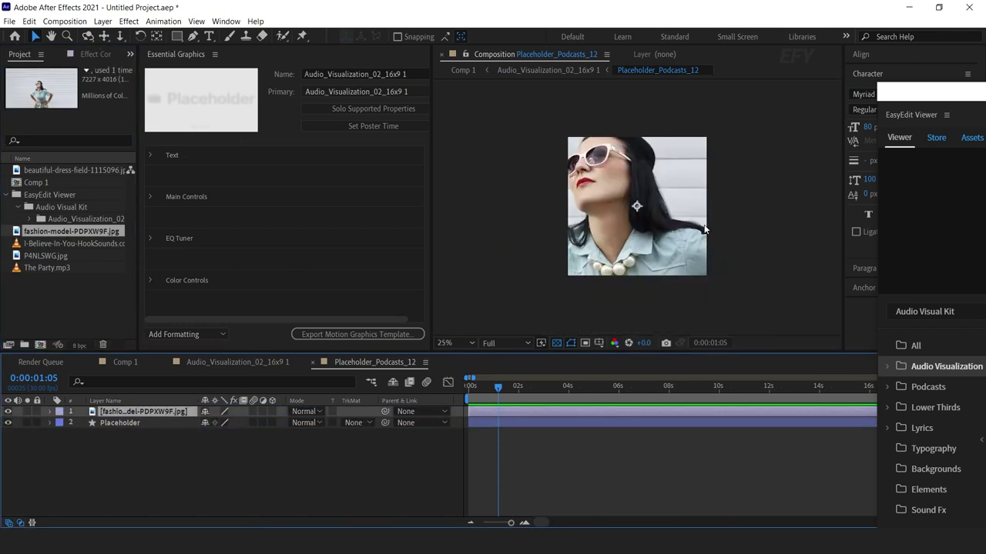
key(s)
drag(247, 423, 202, 422)
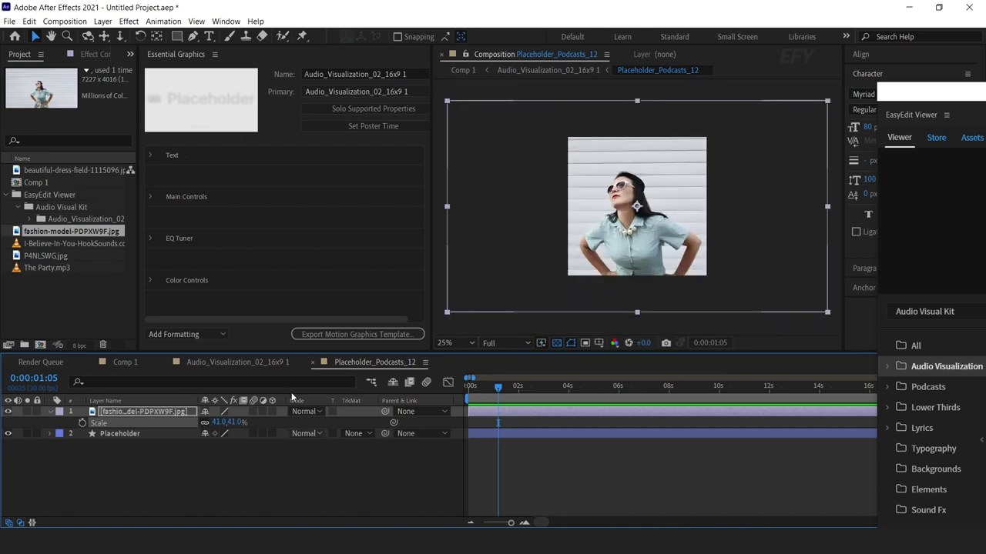
In the template's Placeholder_02 composition, add fashion-model-PDPXW9F.jpg above the Placeholder layer and scale it to 36%
click(251, 361)
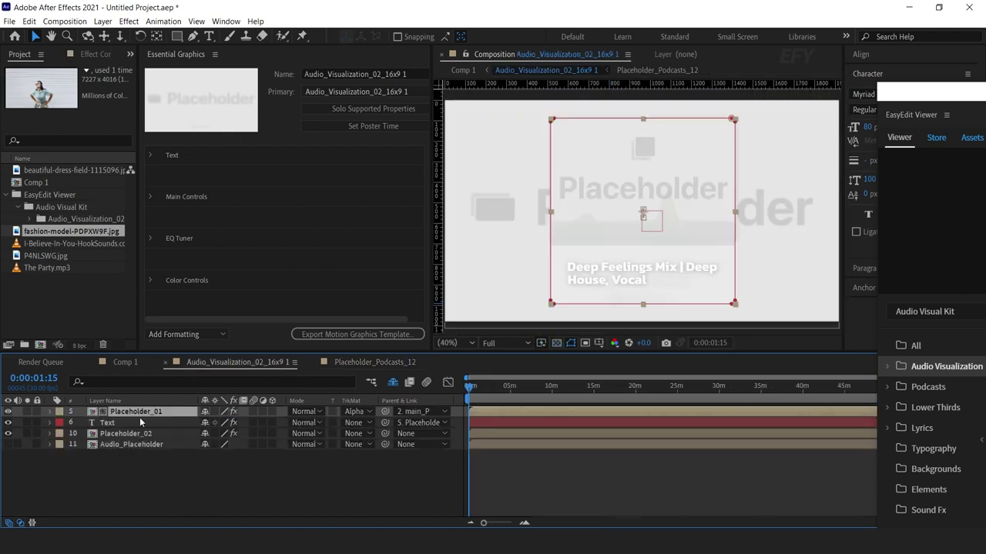
double_click(146, 433)
click(96, 303)
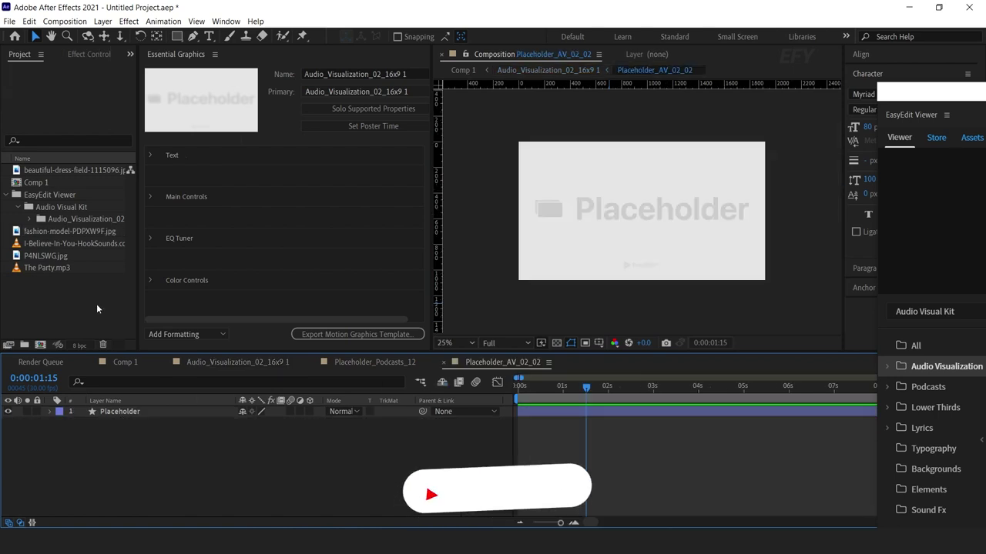
click(46, 231)
drag(16, 231, 154, 415)
key(s)
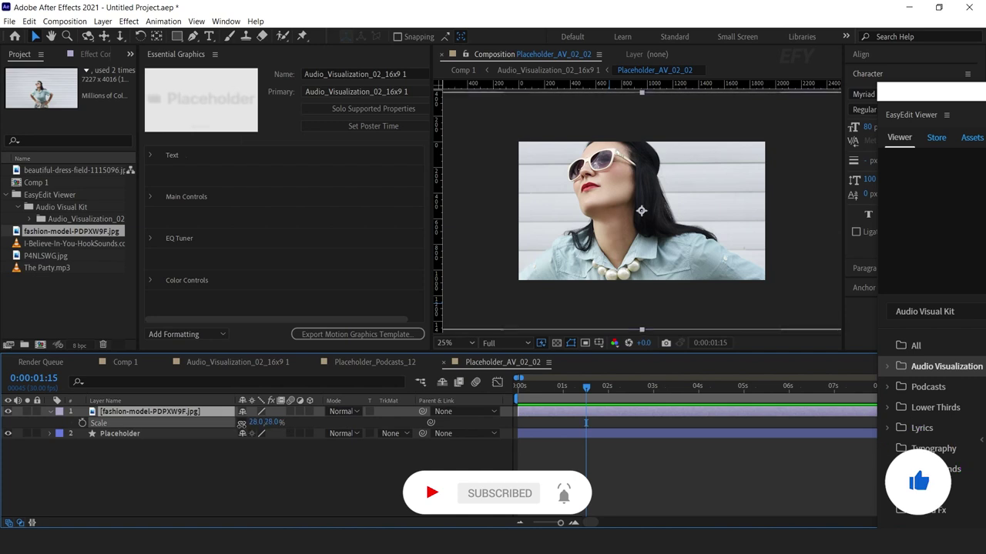
drag(261, 422, 236, 423)
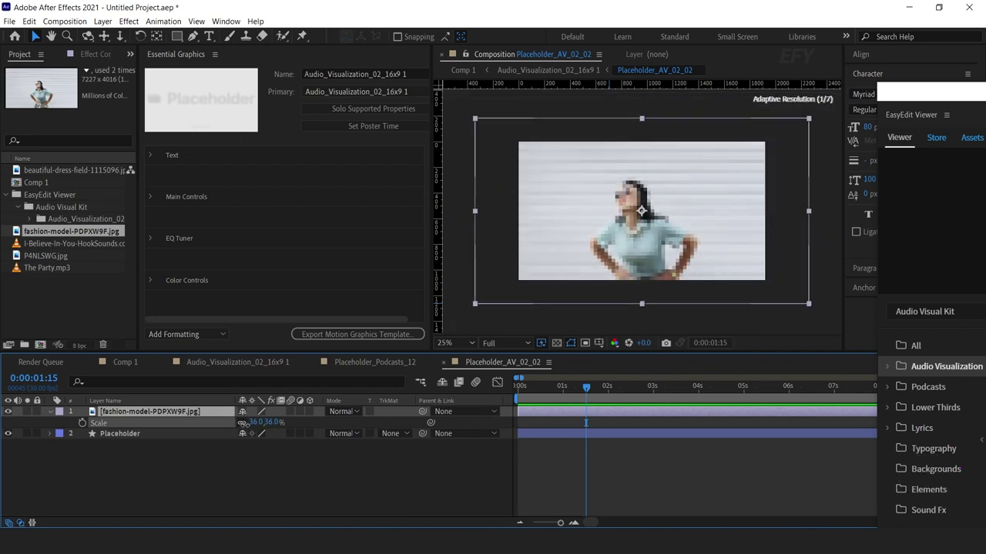
click(318, 466)
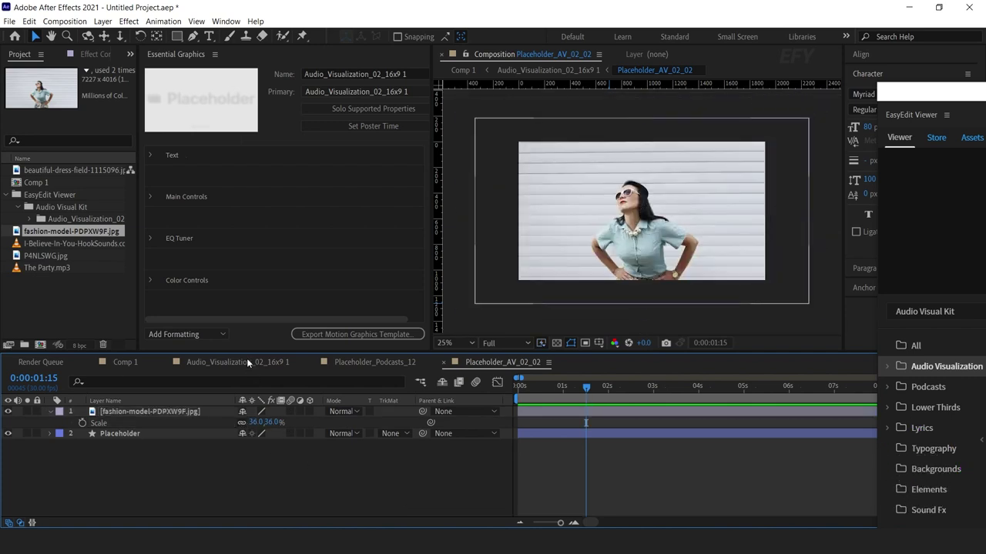
Return to the Audio_Visualization_02_16x9 1 composition and check that Essential Graphics is enabled
click(250, 362)
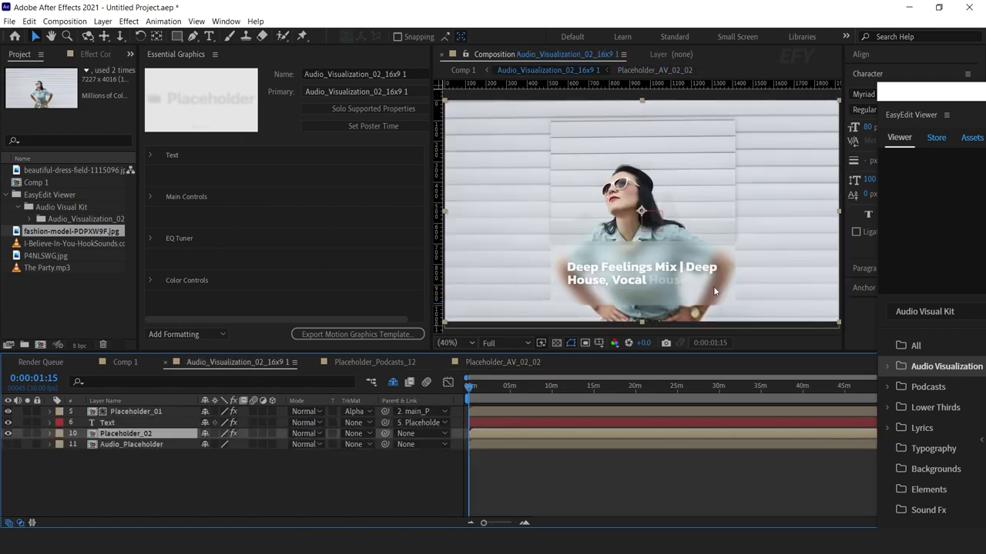
click(615, 279)
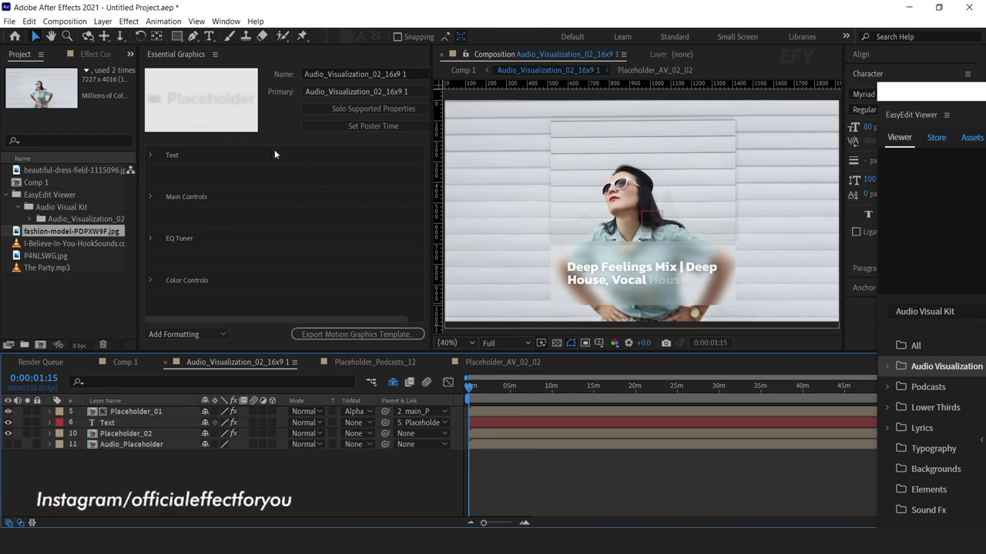
click(225, 20)
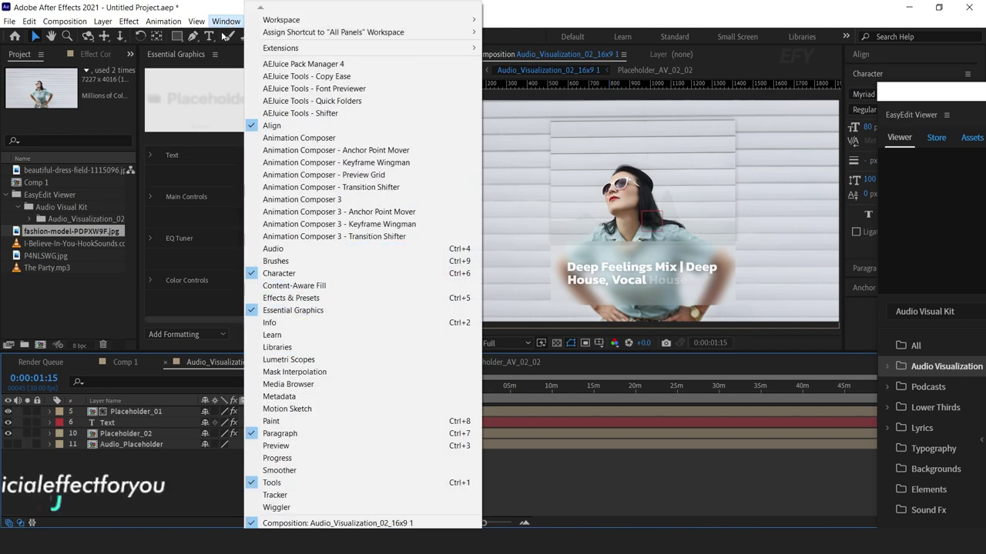
click(223, 22)
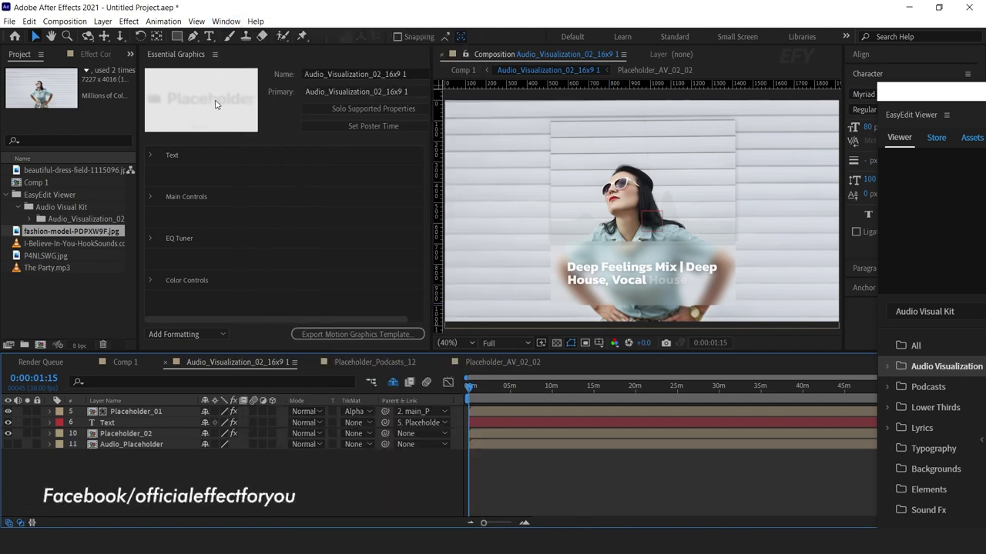
Change the template's source text in Essential Graphics to "House Full Mix | Deep House, House Full # 62"
click(150, 155)
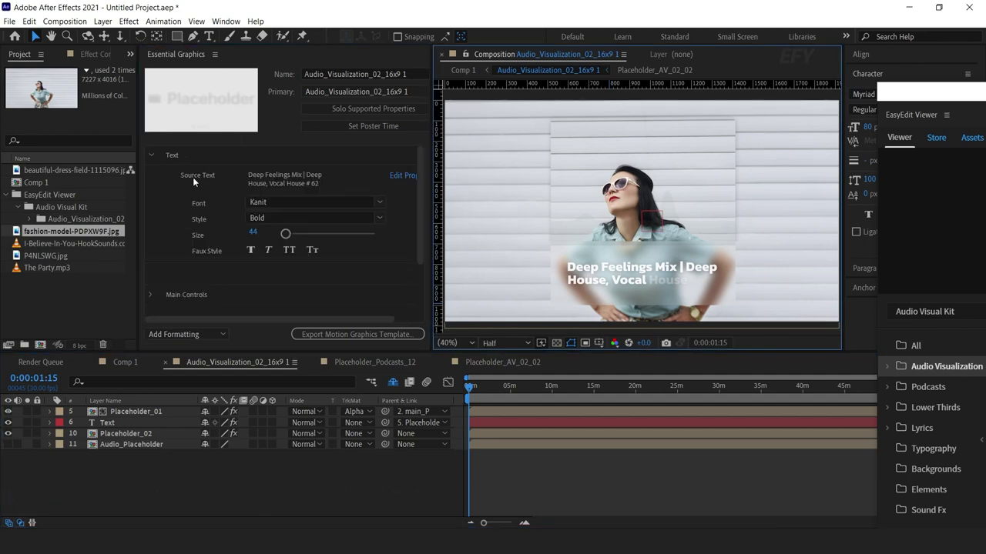
click(267, 174)
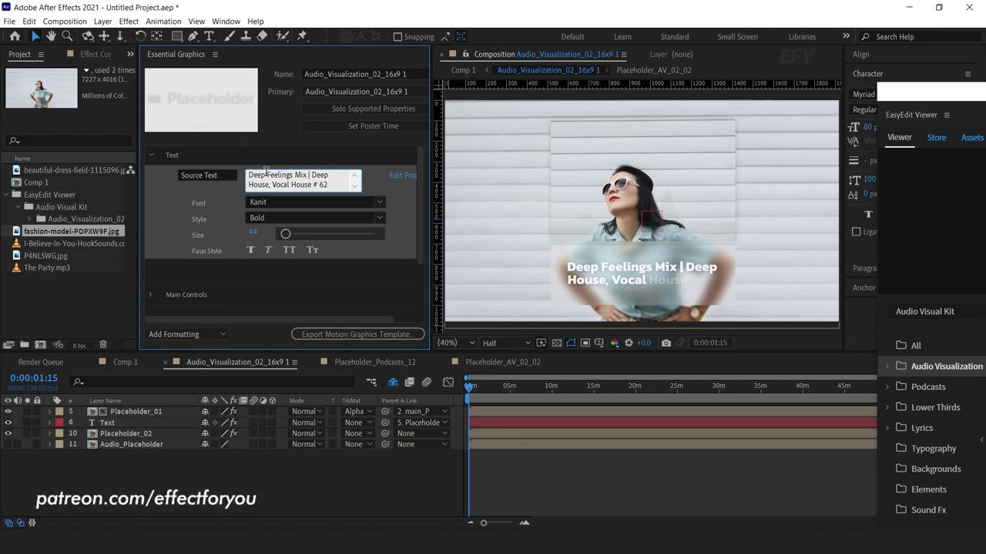
drag(294, 175, 237, 174)
text(House Fu)
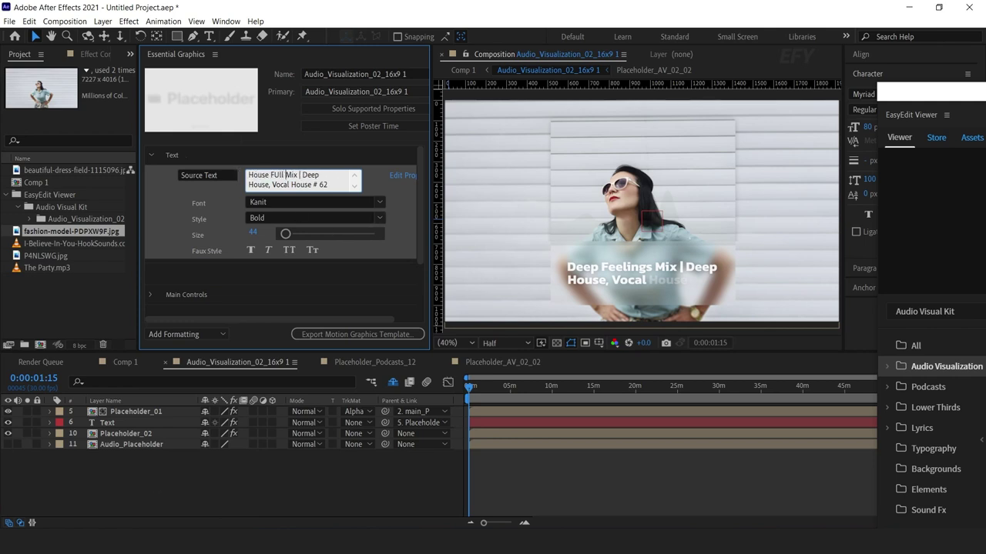
text(ll)
drag(311, 185, 271, 185)
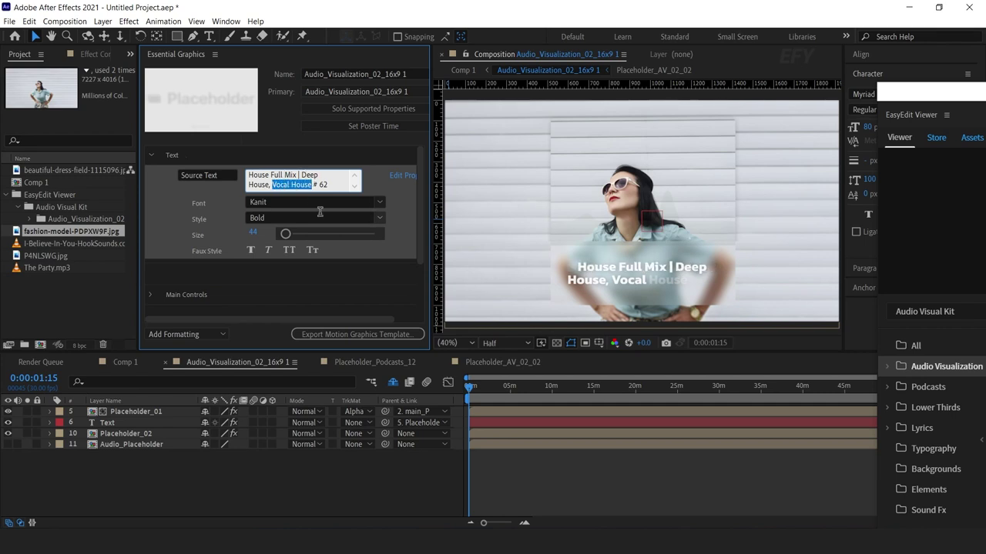
text(House Full)
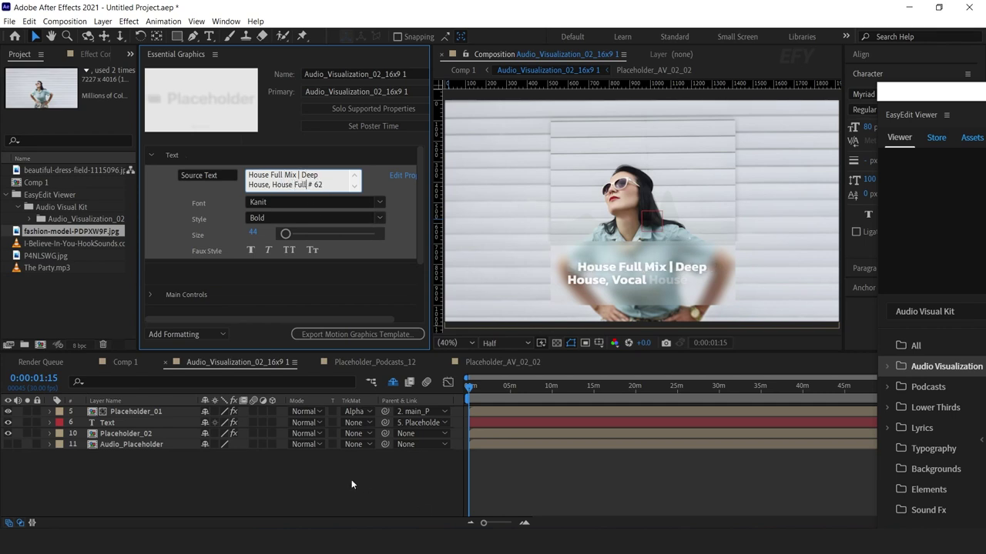
Set the template text's font size to 45 and apply faux italic in the Text controls
click(351, 485)
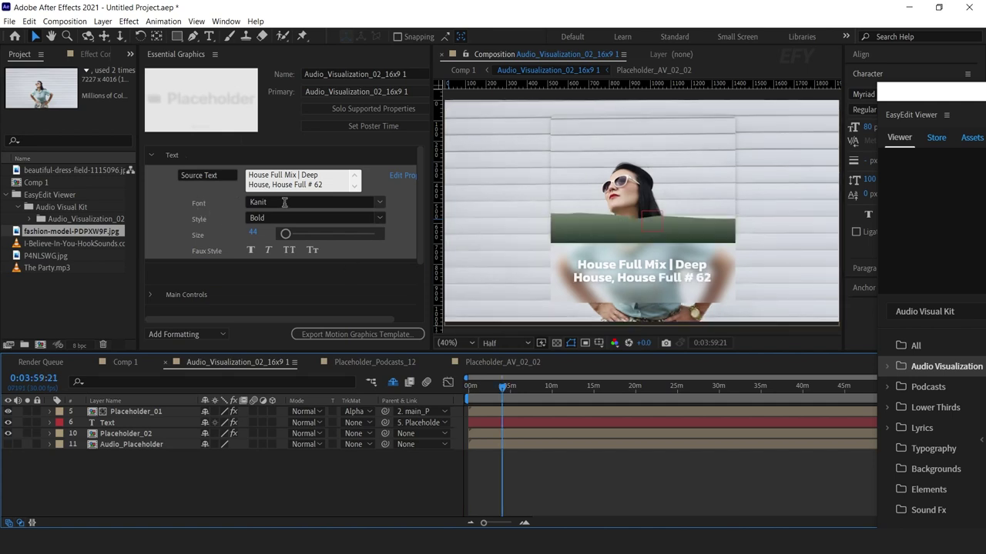
click(404, 215)
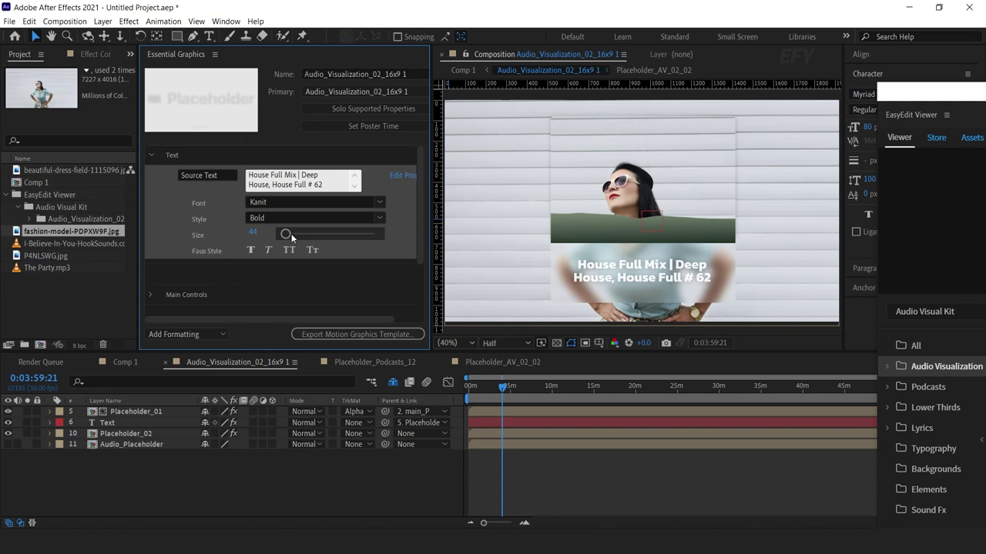
click(254, 233)
text(5045)
key(Return)
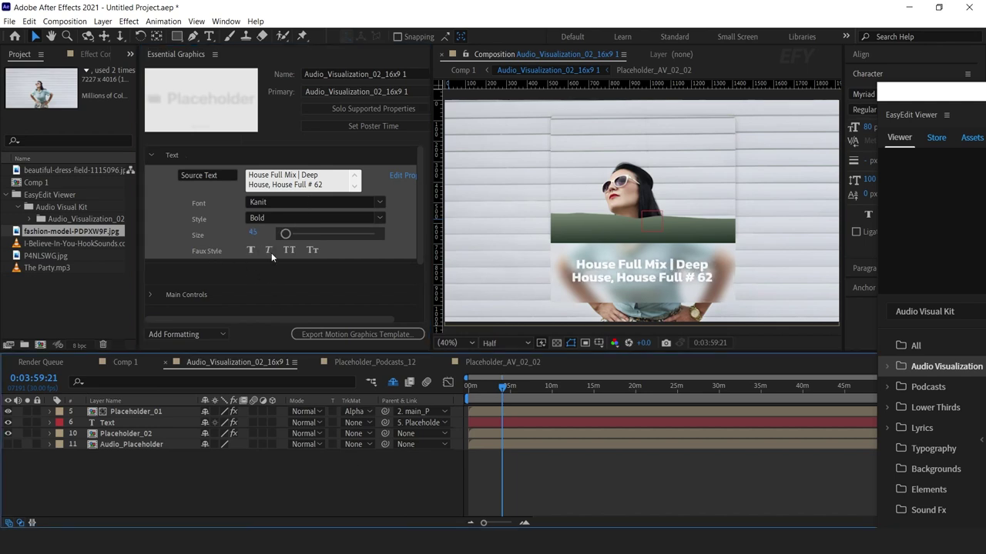
click(269, 251)
click(151, 156)
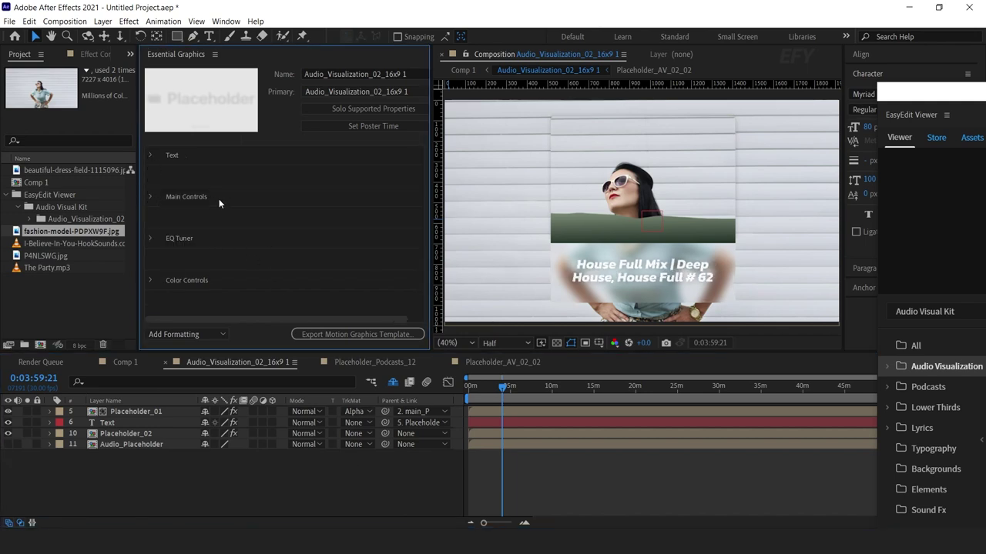
Set the Global Position in the template's Main Controls to 960, 592 to lower the design
click(151, 199)
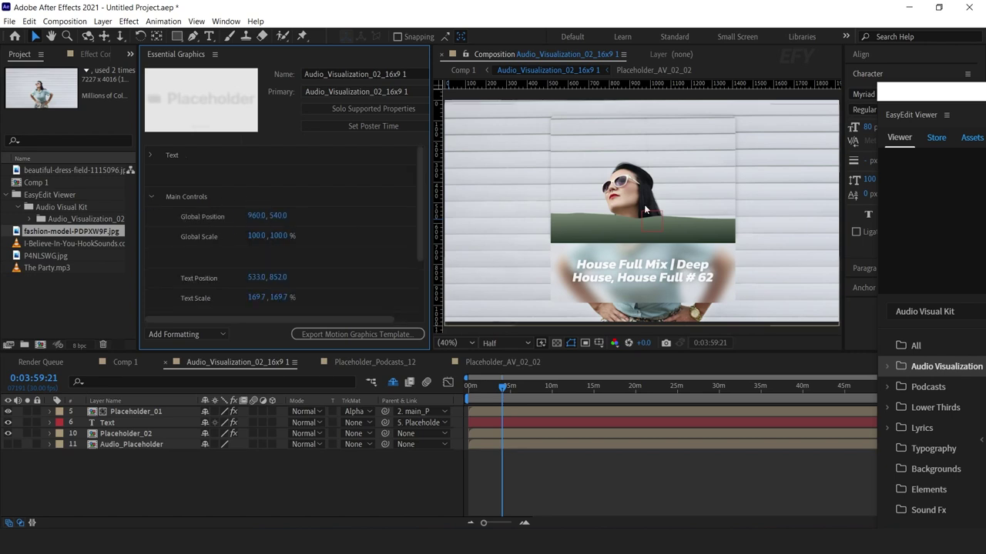
drag(279, 216, 319, 221)
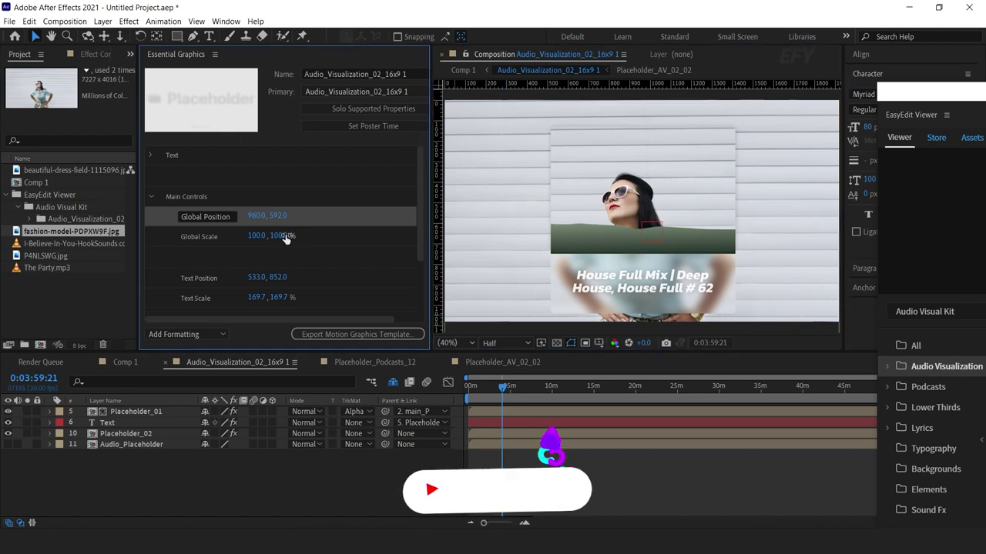
Try out the Global Scale and Text Position in the Main Controls, undoing each change
drag(283, 240, 286, 350)
key(ctrl+z)
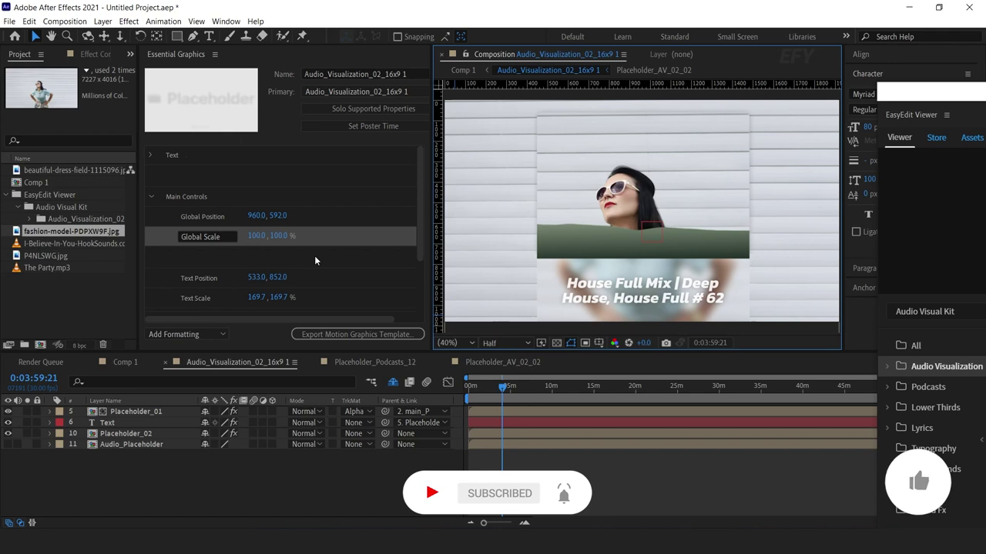
drag(421, 183, 422, 208)
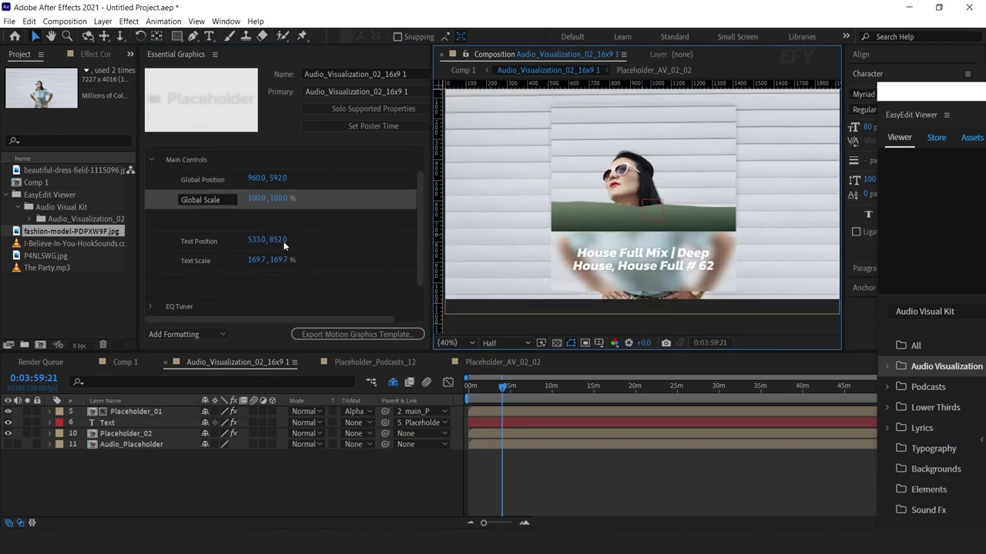
mouse_move(284, 241)
mouse_down()
mouse_move(305, 241)
mouse_move(225, 242)
mouse_move(279, 243)
mouse_up()
key(ctrl+z)
key(ctrl+z)
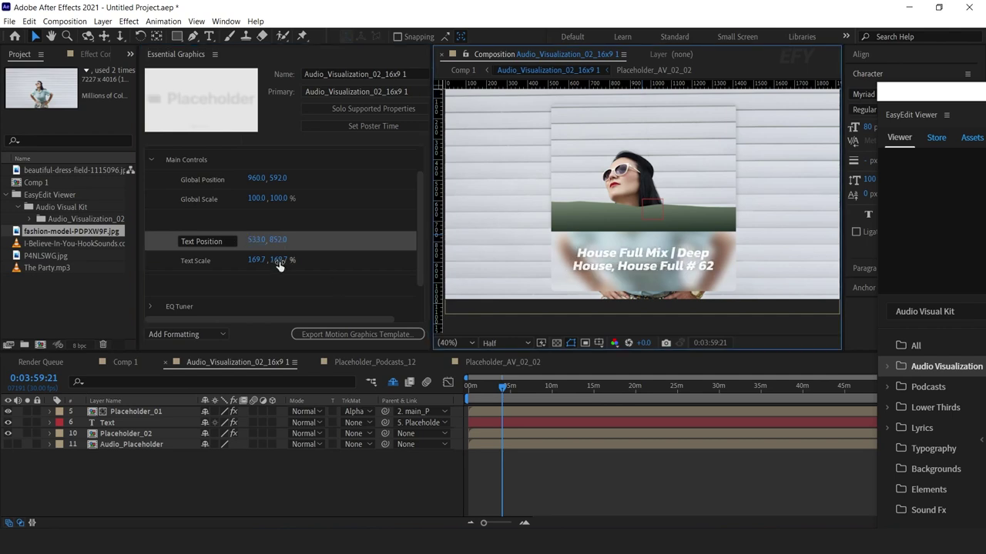
click(151, 159)
Try out the EQ Tuner value with the composition at about 8:36 and reset the value to 0
double_click(221, 239)
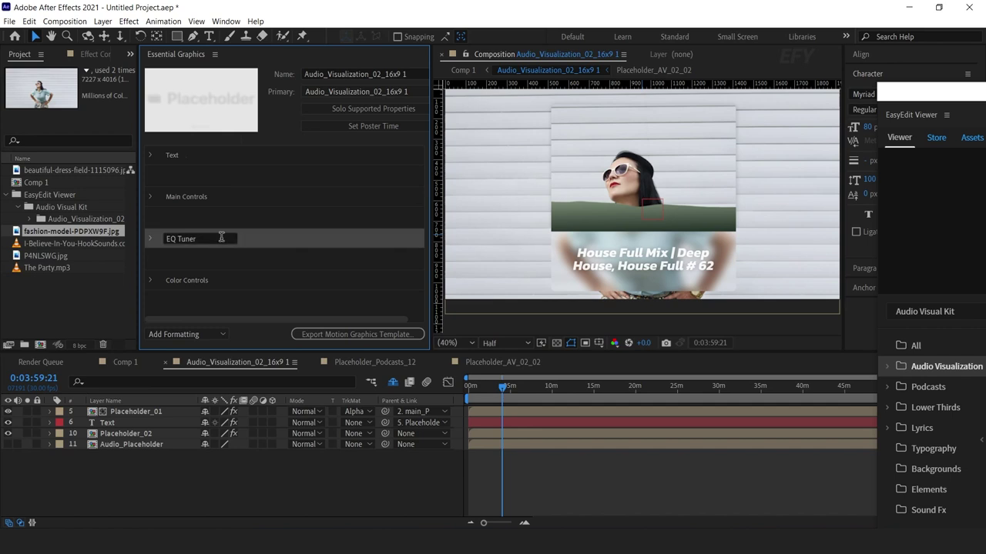
click(151, 239)
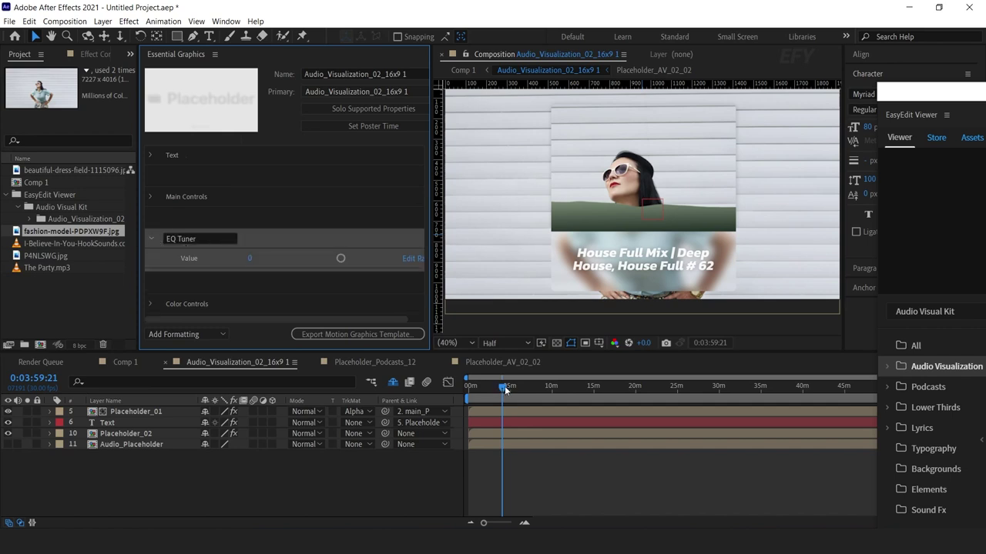
drag(505, 386, 541, 388)
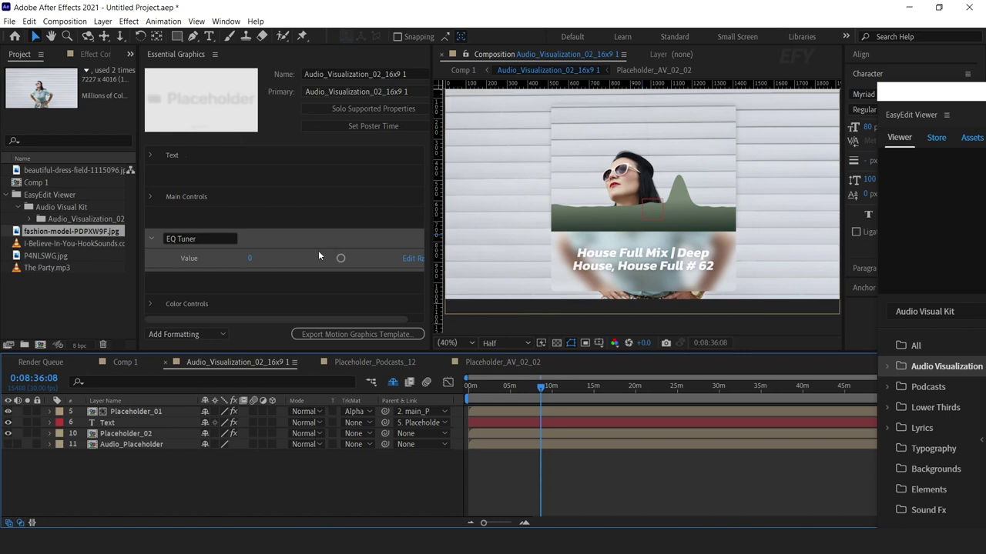
drag(342, 260, 311, 261)
text(0)
key(Return)
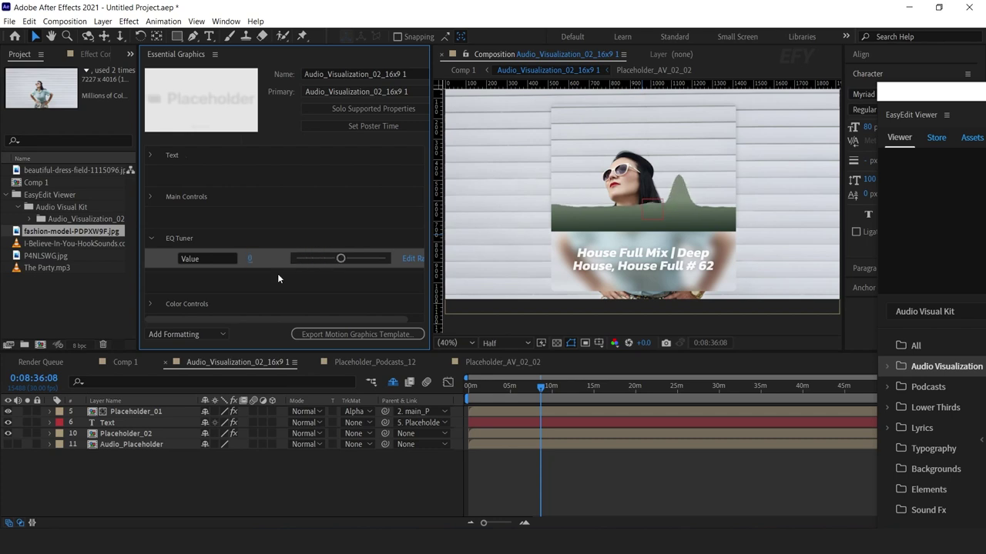
click(151, 240)
Change the Text Color in the template's Color Controls to light cyan
click(150, 281)
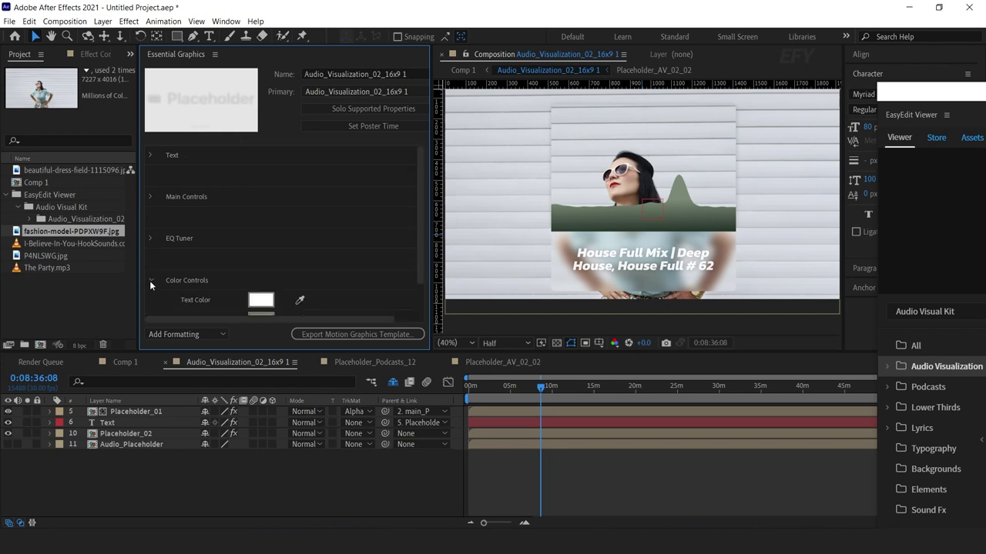
scroll(351, 271, down, 1)
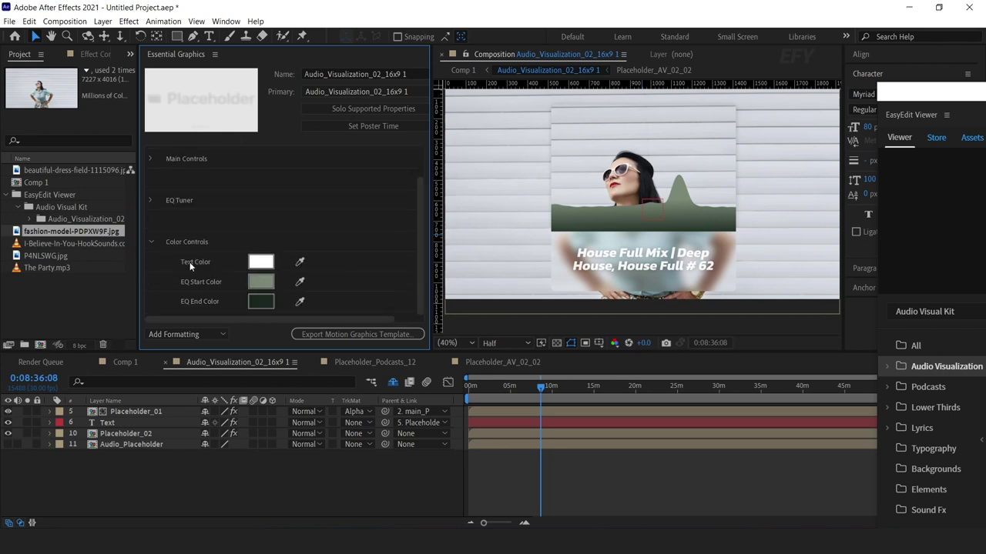
click(260, 262)
click(116, 127)
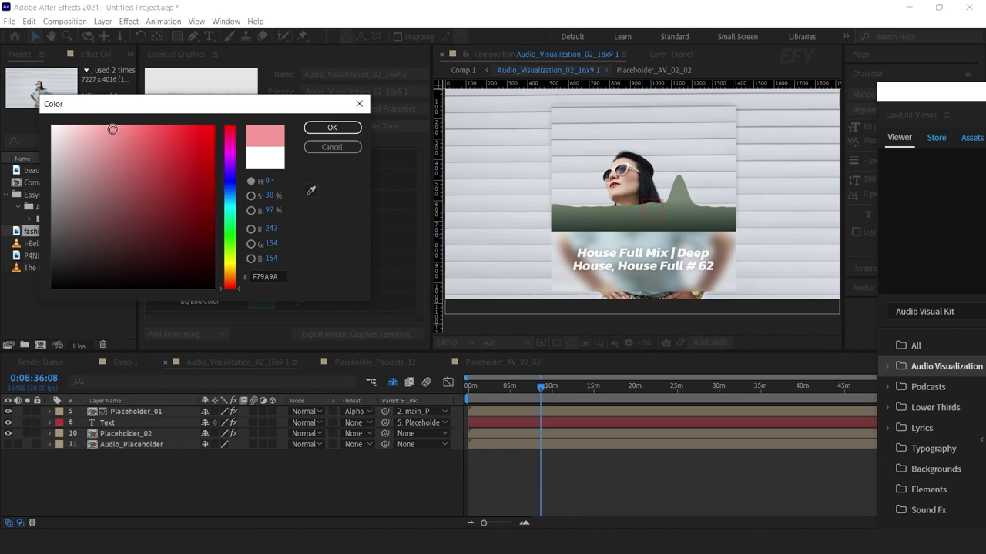
click(229, 206)
click(330, 129)
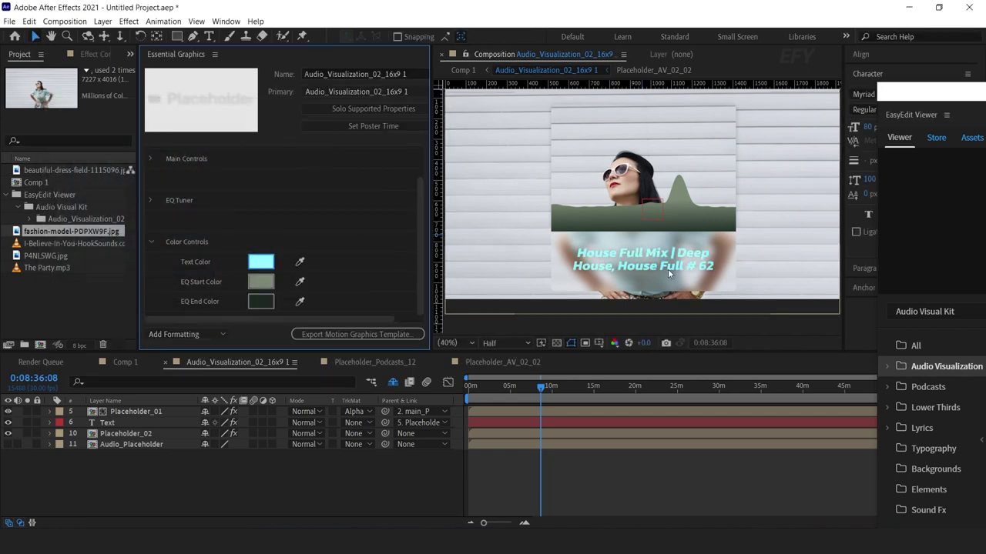
Set the EQ Start Color to light cyan and the EQ End Color to dark blue, and check the equalizer at another time
click(260, 281)
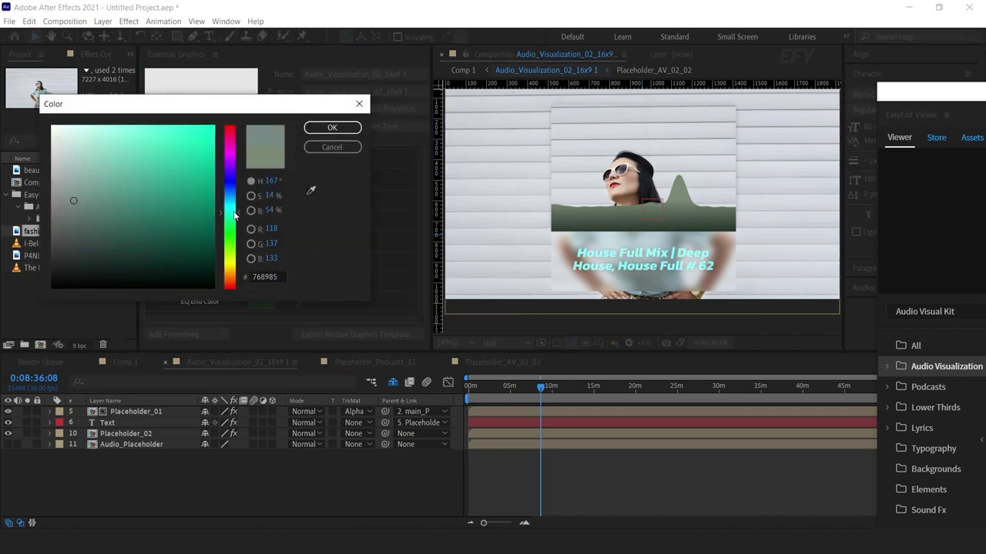
click(137, 125)
click(332, 127)
click(260, 302)
click(229, 199)
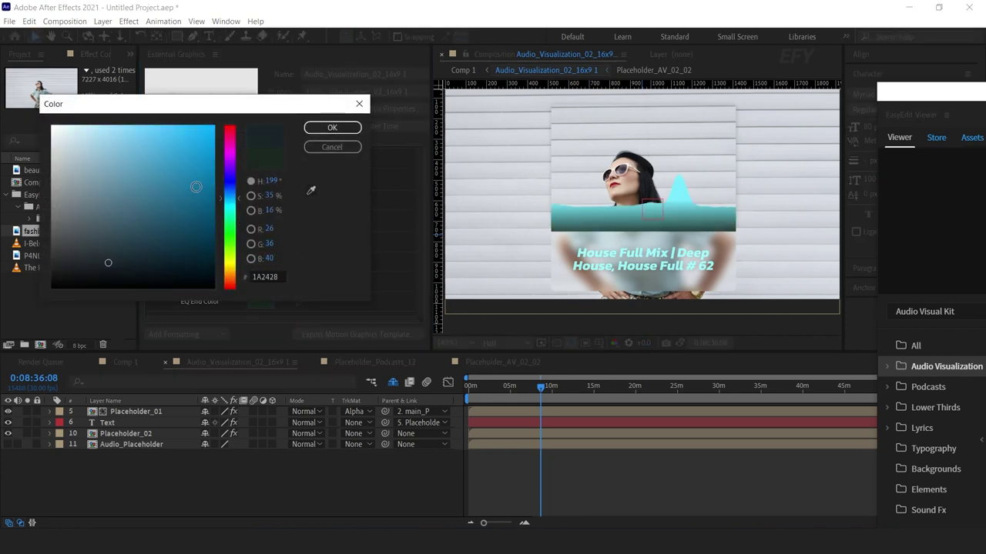
click(195, 187)
click(331, 128)
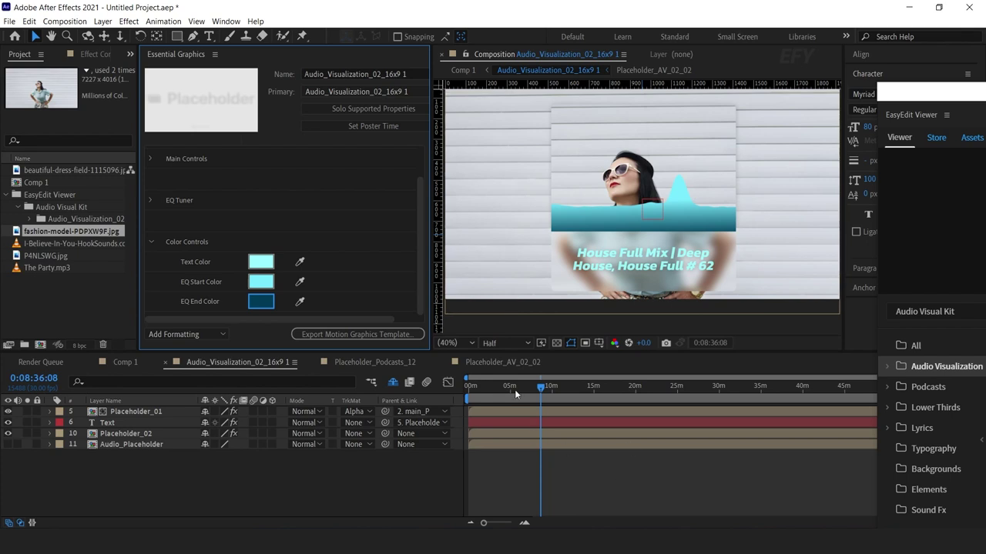
mouse_move(515, 390)
mouse_down()
mouse_move(476, 391)
mouse_move(533, 389)
mouse_up()
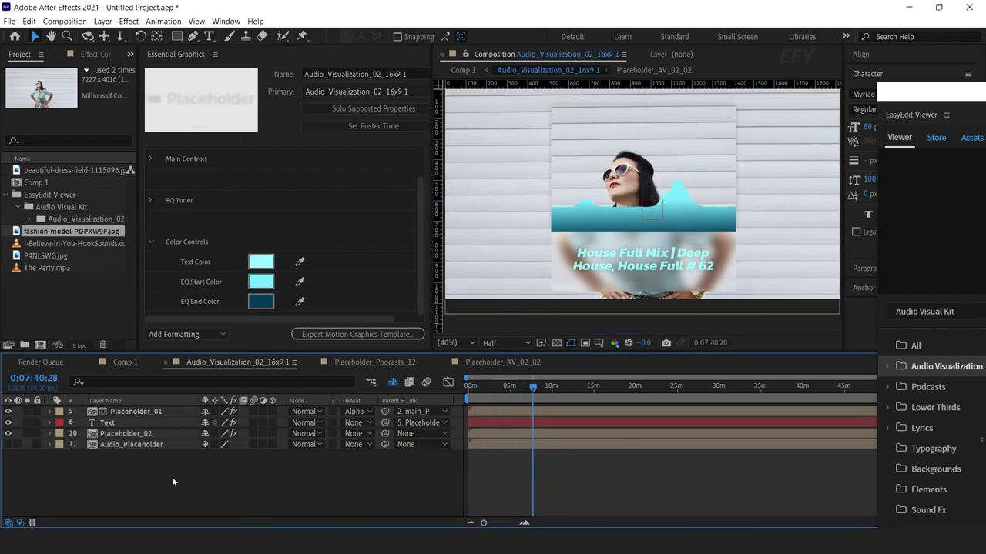
Turn on the Audio_Placeholder layer's audio and open its composition
click(144, 446)
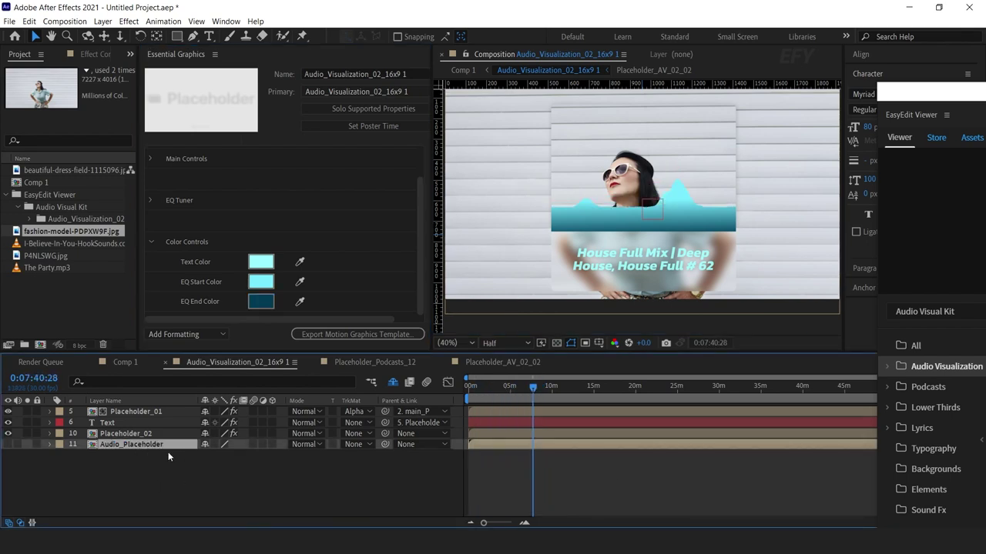
click(229, 464)
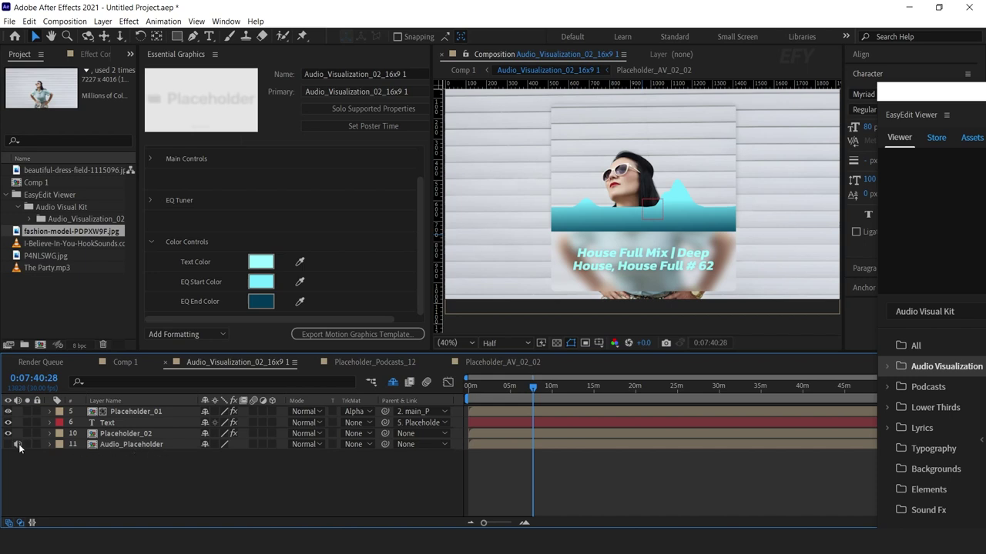
click(151, 444)
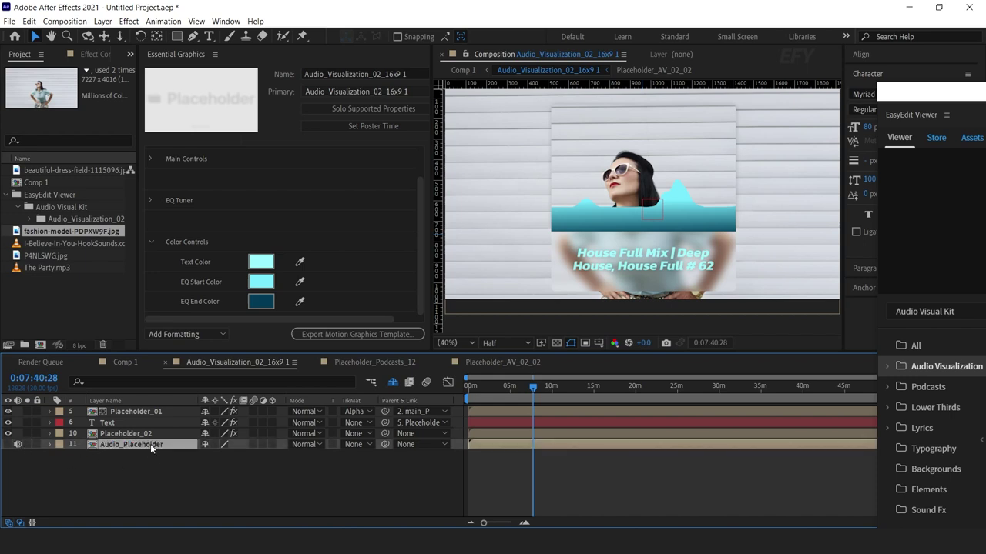
double_click(150, 445)
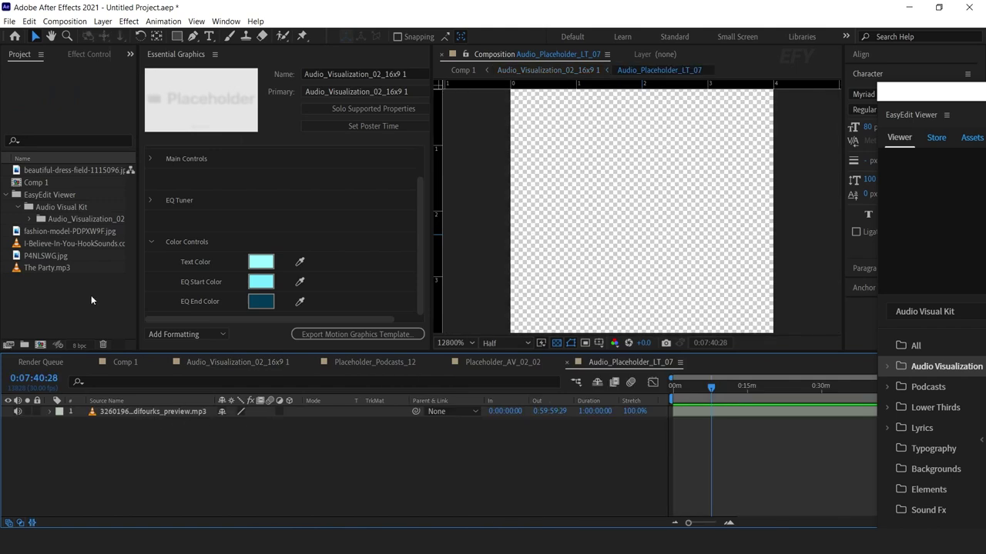
Add The Party.mp3 to Audio_Placeholder_LT_07, delete the original preview MP3 layer, and return to the composition's start
drag(57, 268, 152, 408)
click(194, 426)
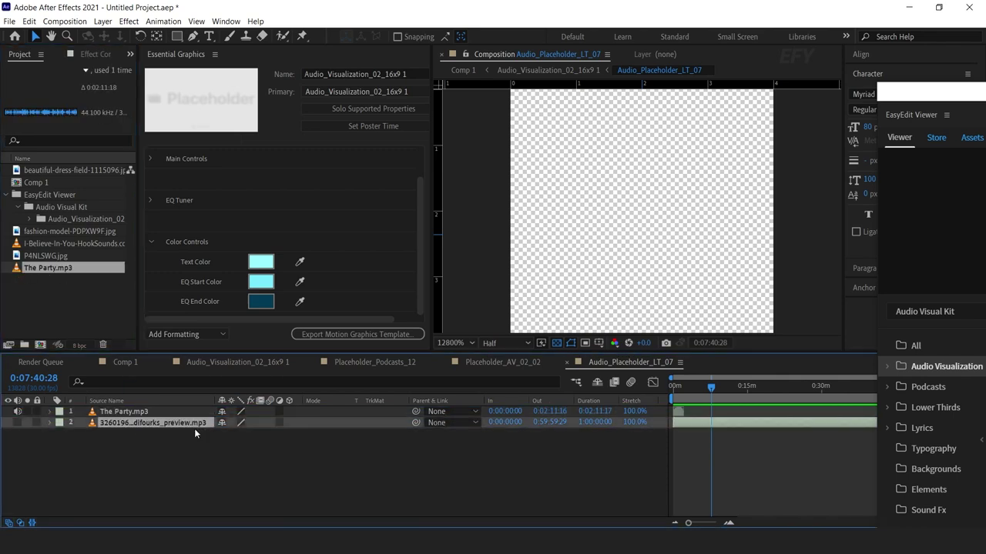
key(Delete)
drag(676, 390, 637, 428)
key(equal)
key(equal)
key(equal)
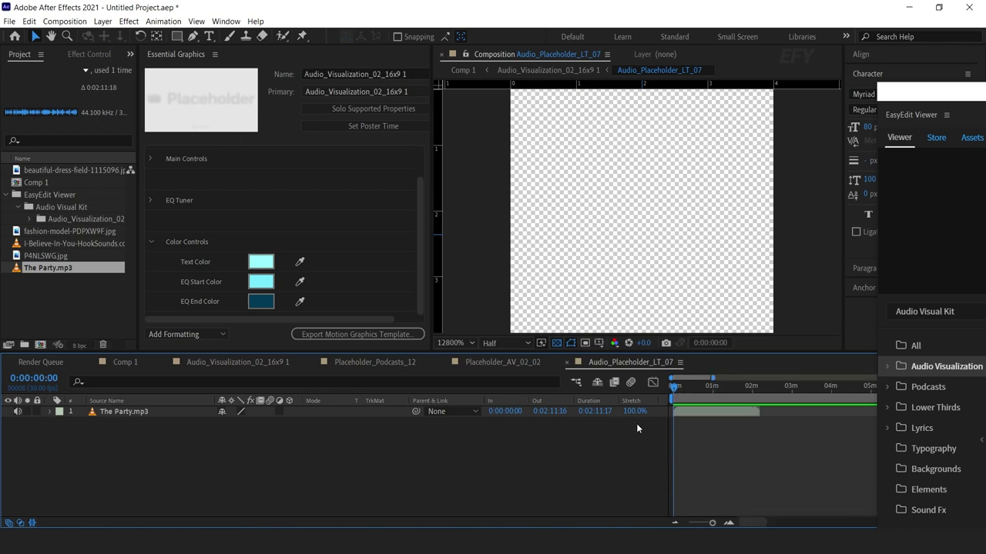
Return to Audio_Visualization_02_16x9 1, play it from the start, and check the frame at about 5:09
click(214, 359)
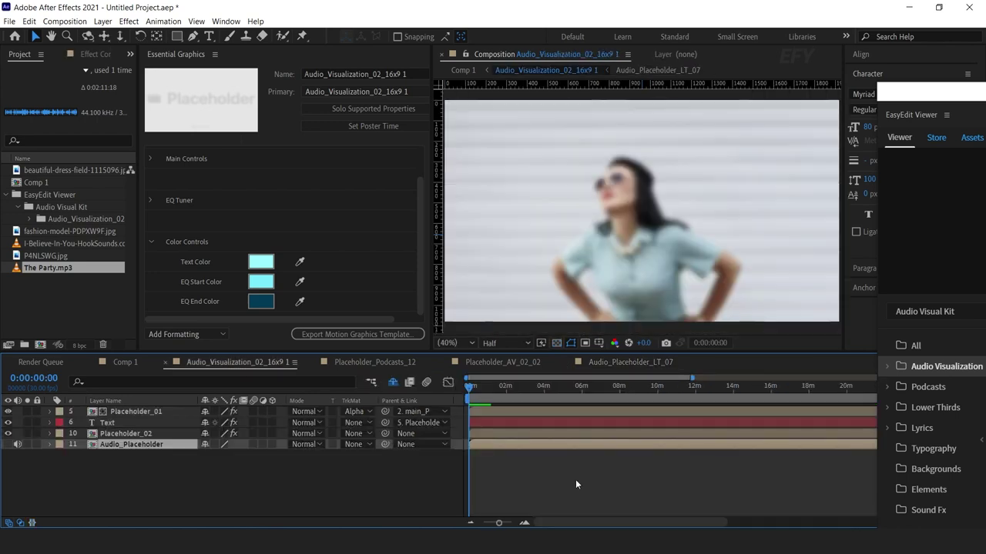
key(space)
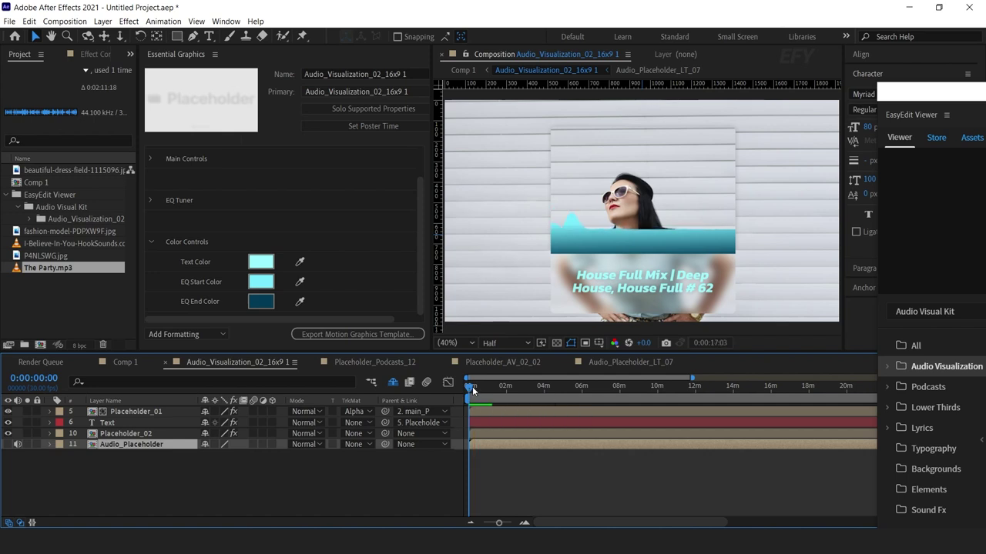
click(565, 385)
scroll(597, 260, down, 2)
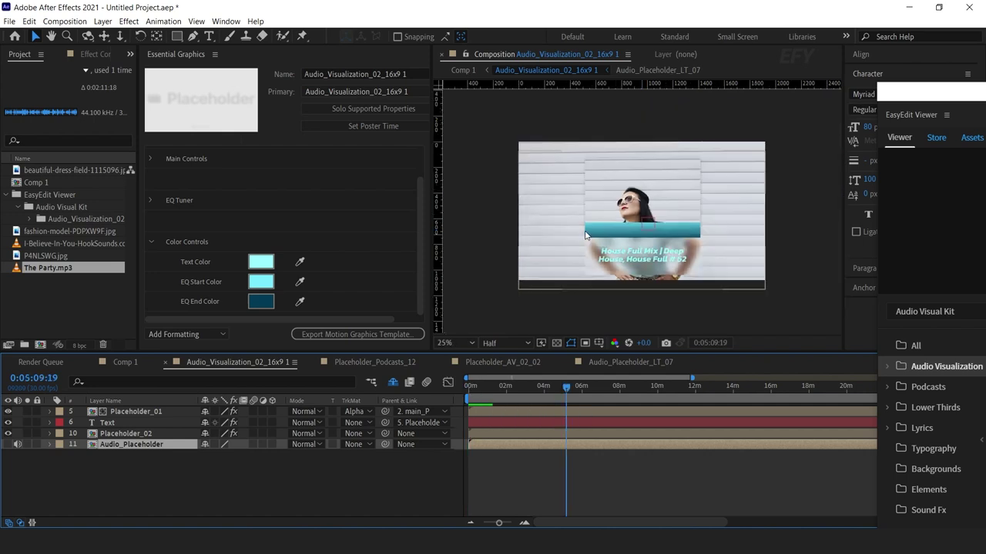
Bring EasyEdit Viewer fully into view, collapse its banner, and look through the Audio Visual Kit's Podcasts templates
drag(941, 104, 357, 27)
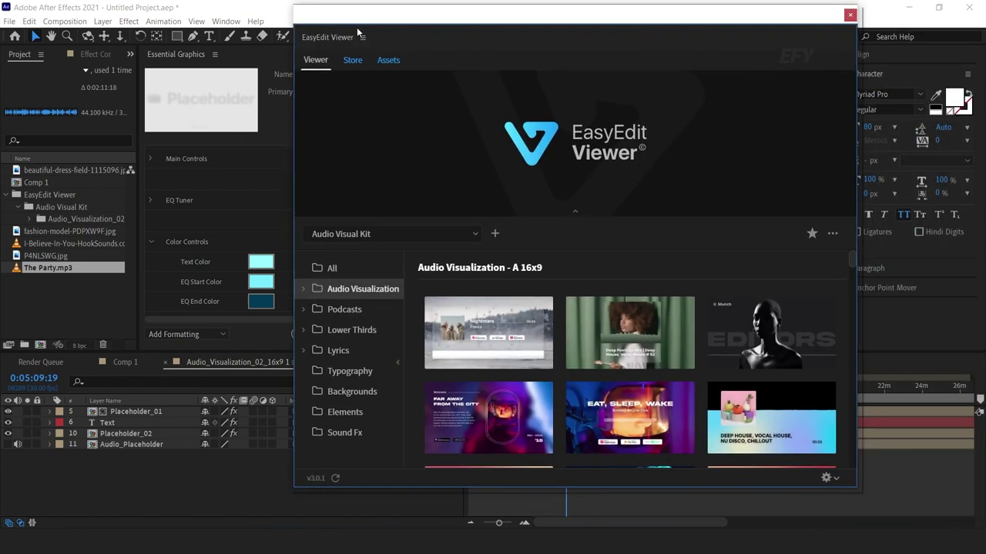
click(573, 214)
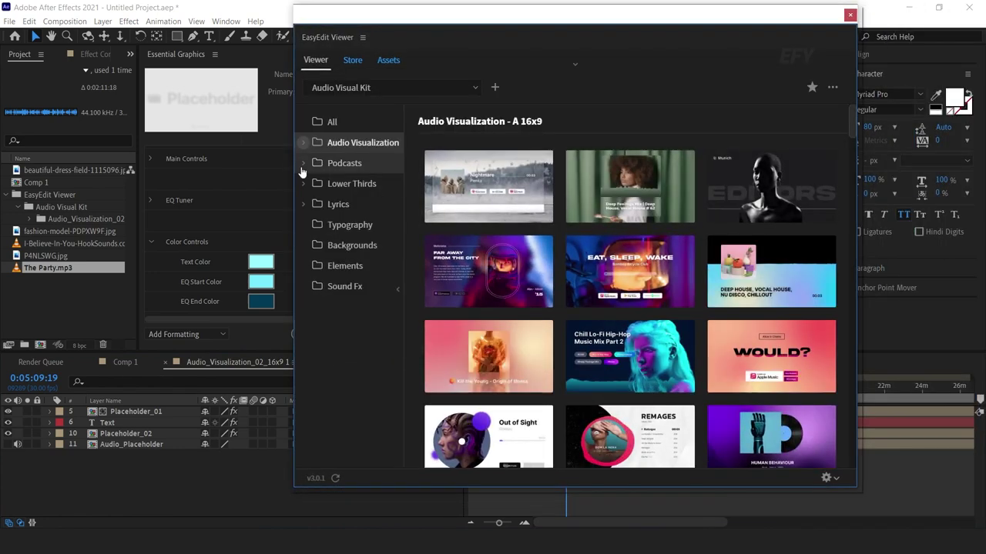
click(303, 164)
click(352, 164)
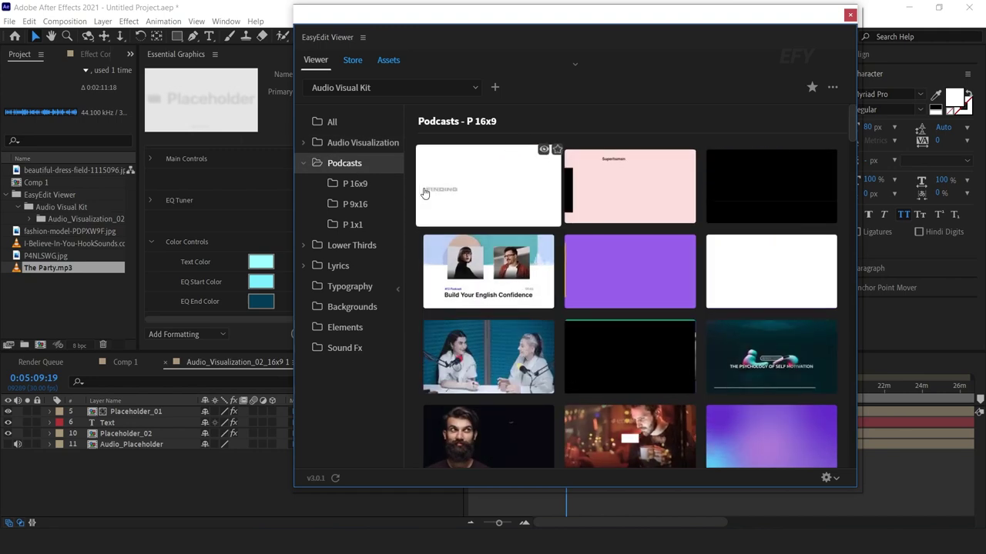
click(303, 164)
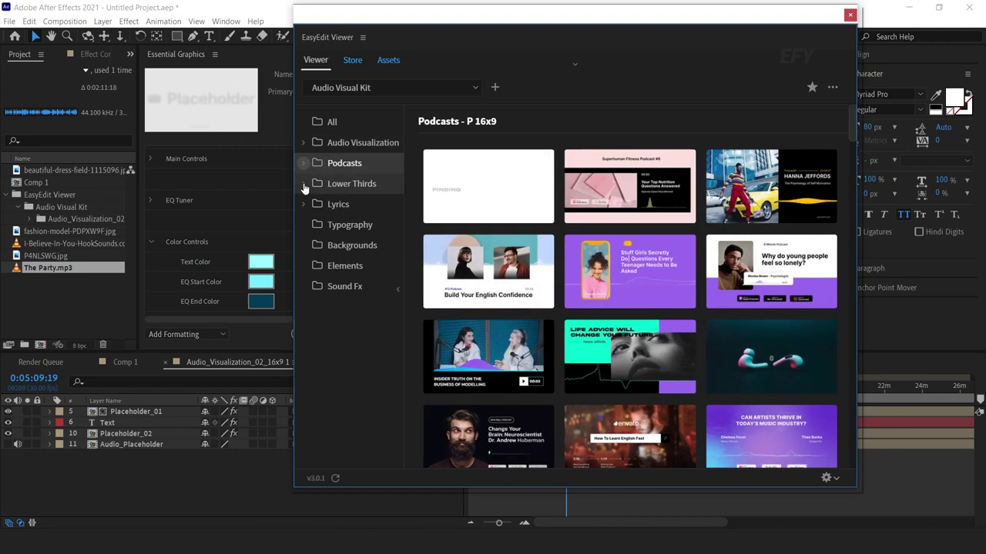
drag(516, 10, 622, 15)
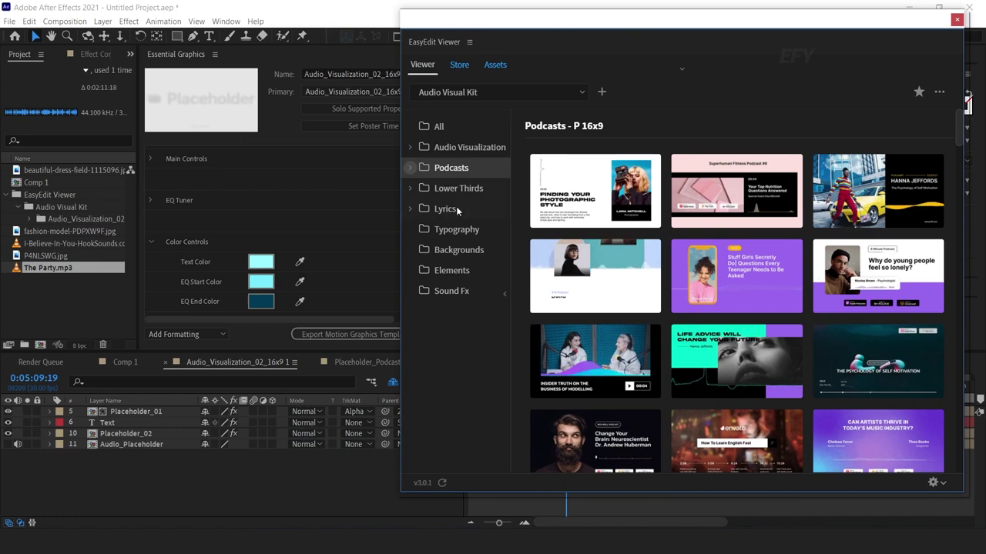
Add the "Wind in Her Hair" lower third from the Lower Thirds category to the composition and check it at about 0:00:19:04
click(458, 188)
scroll(873, 301, down, 3)
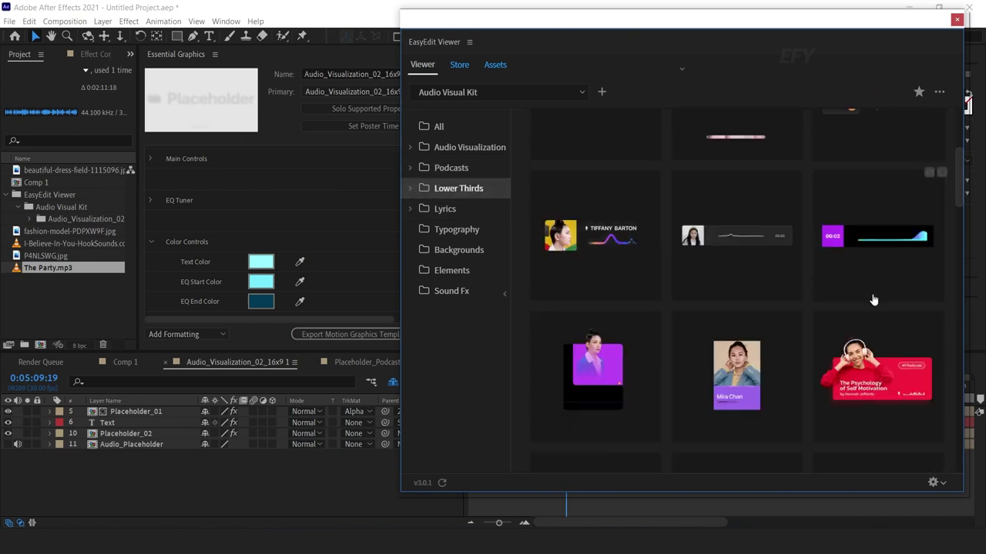
scroll(873, 299, down, 5)
scroll(857, 319, up, 1)
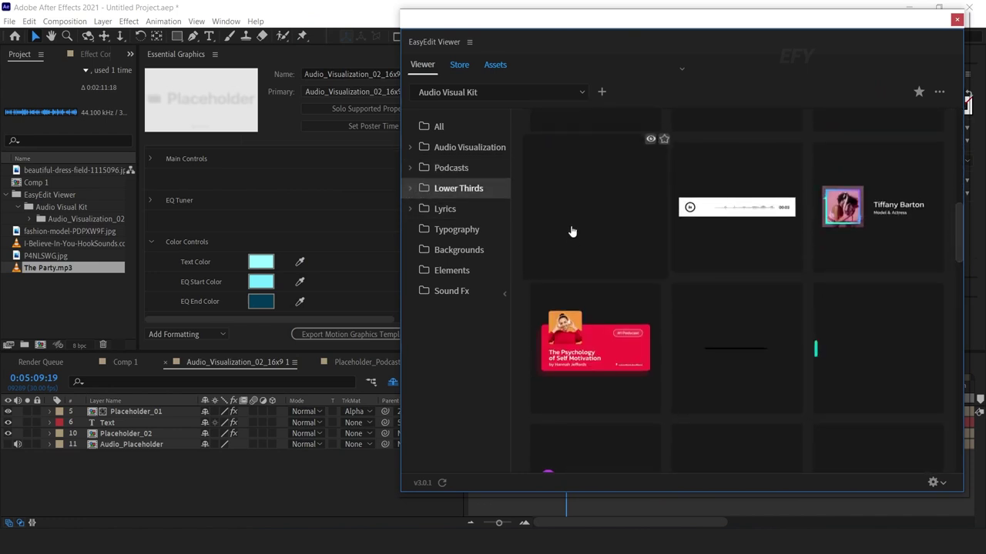
click(590, 213)
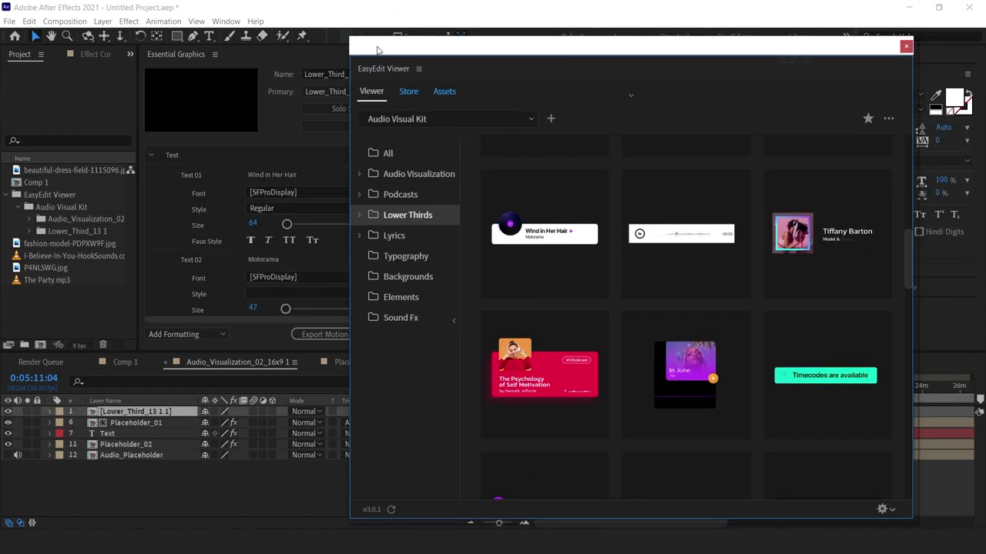
drag(377, 50, 907, 144)
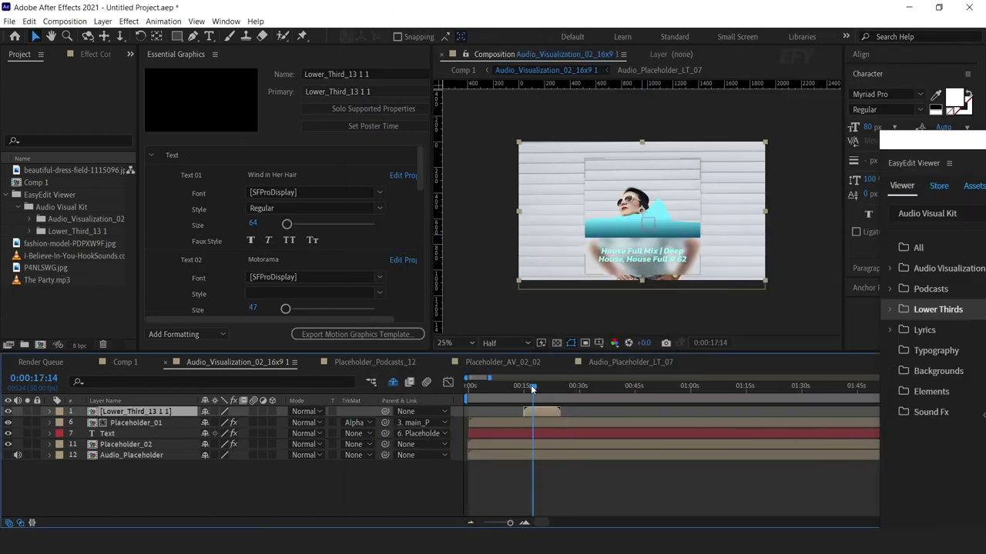
drag(531, 385, 540, 386)
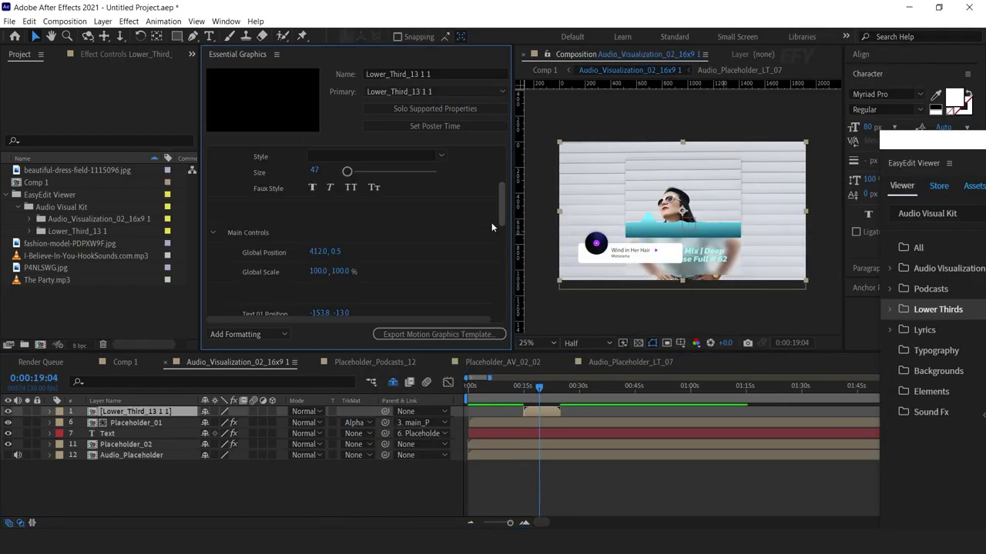
Set the lower third's Text 01 to "effect for you" and its Text 02 to "EFY"
scroll(443, 244, up, 3)
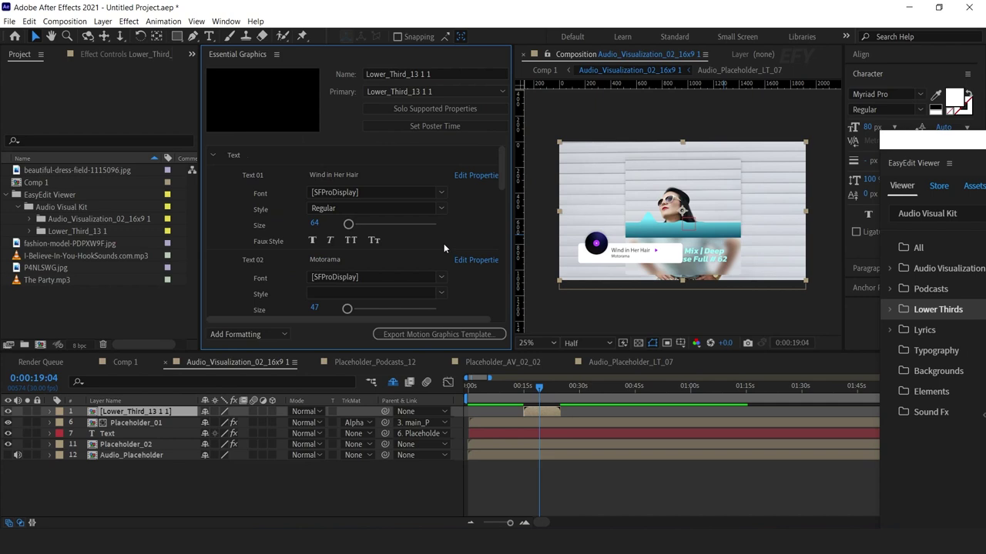
click(333, 174)
text(e)
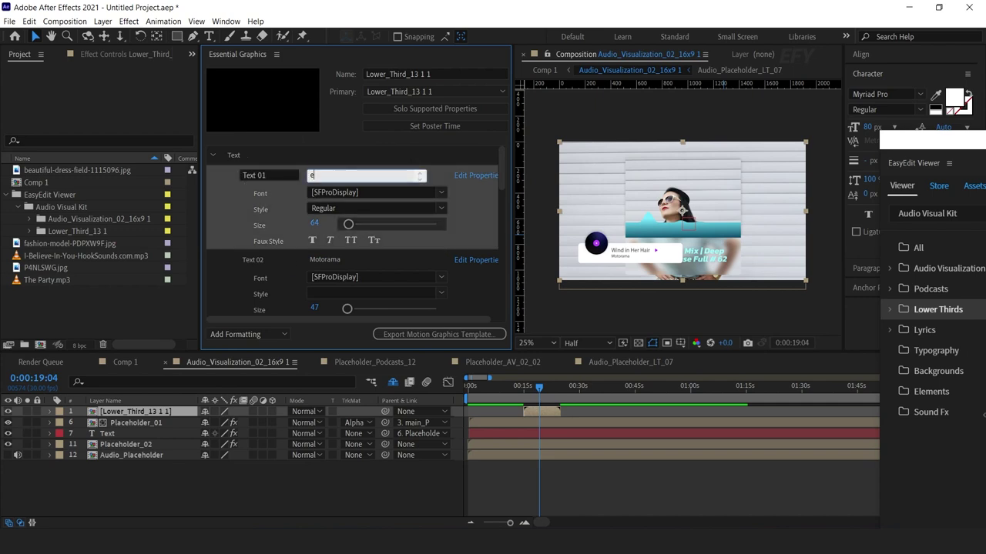
text(ffect for you)
click(621, 501)
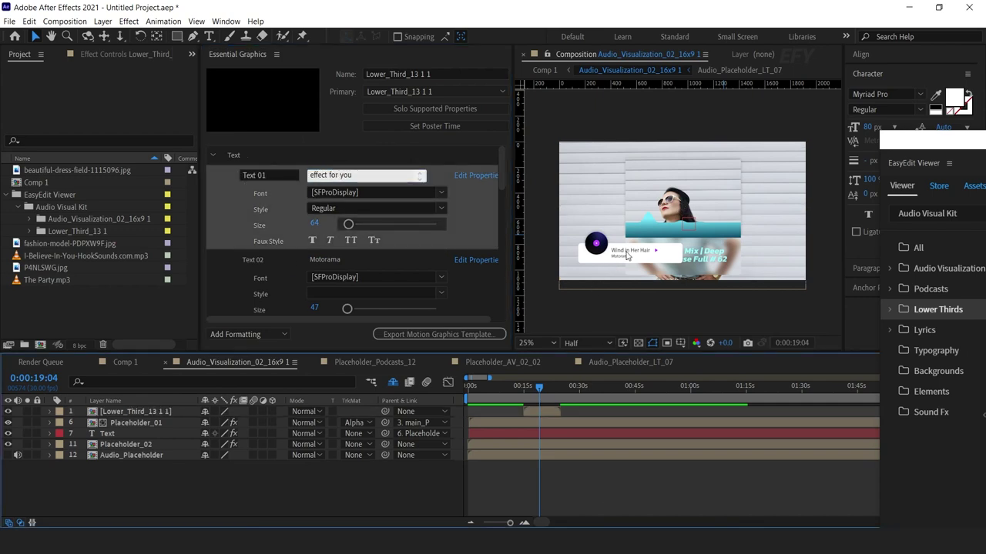
scroll(501, 179, down, 2)
click(339, 221)
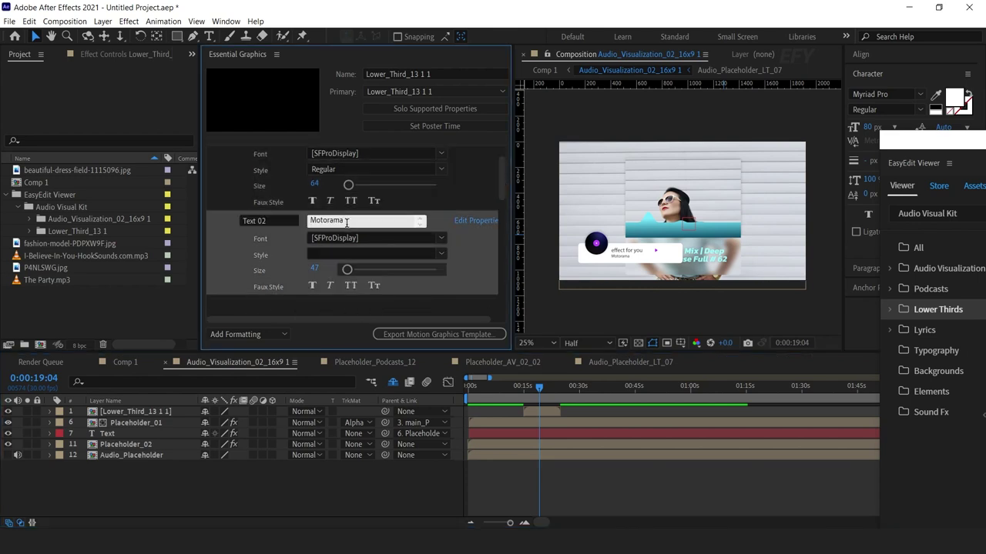
text(EFY)
key(Return)
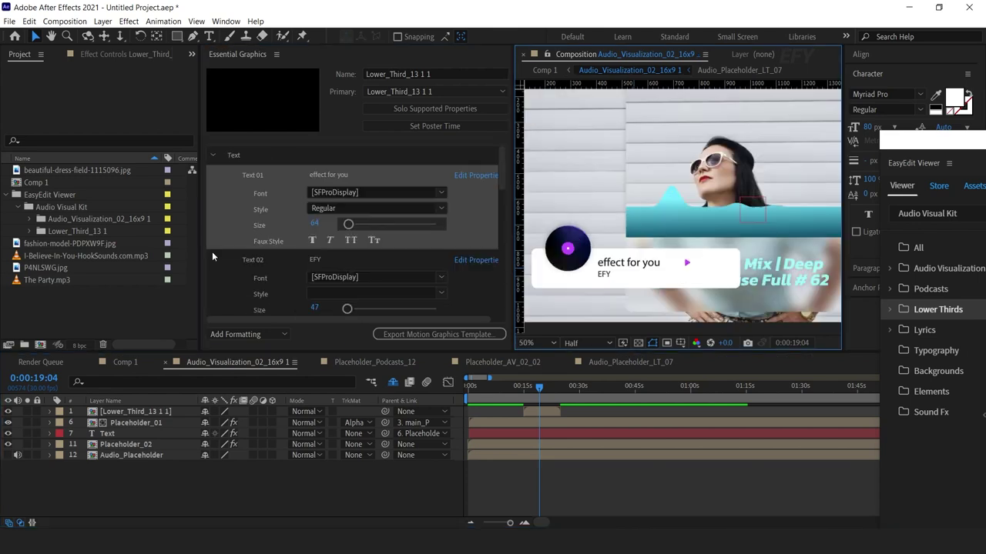
Change the lower third's Element Color to light blue
click(211, 155)
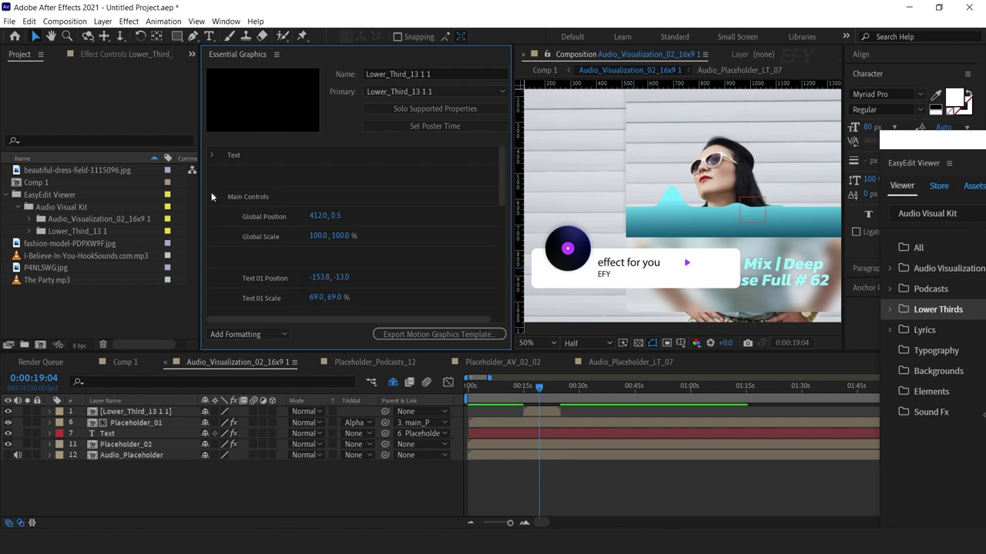
click(212, 197)
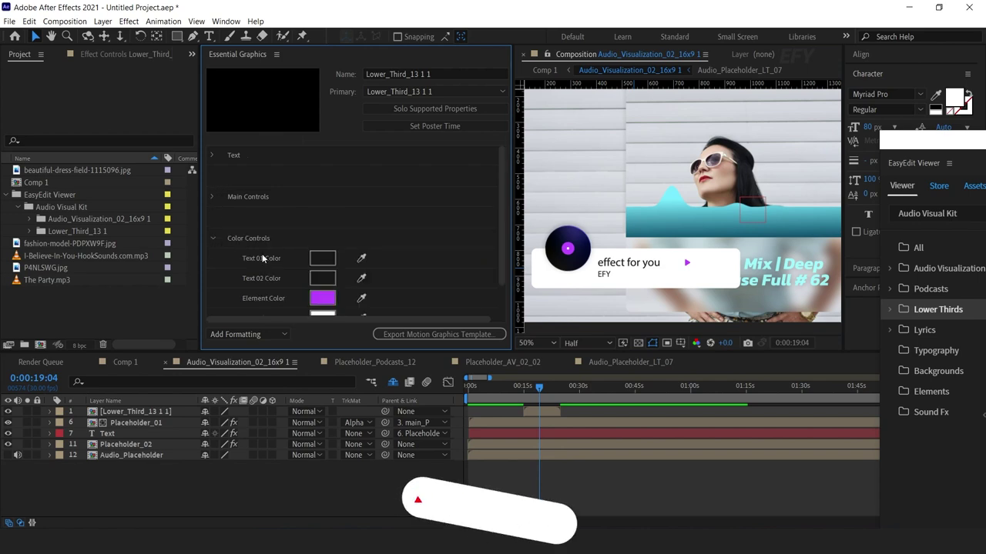
scroll(323, 262, down, 1)
click(322, 265)
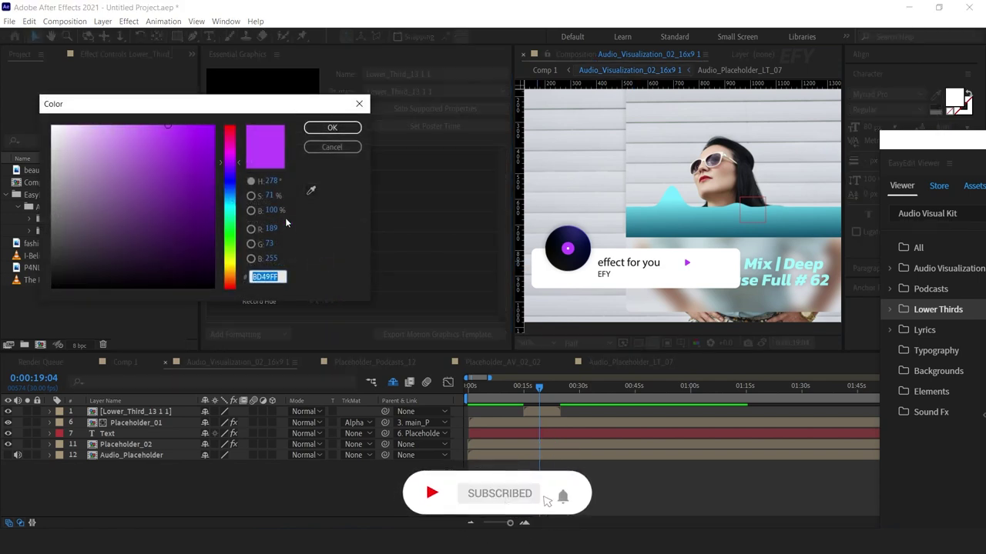
drag(229, 164, 229, 200)
click(332, 128)
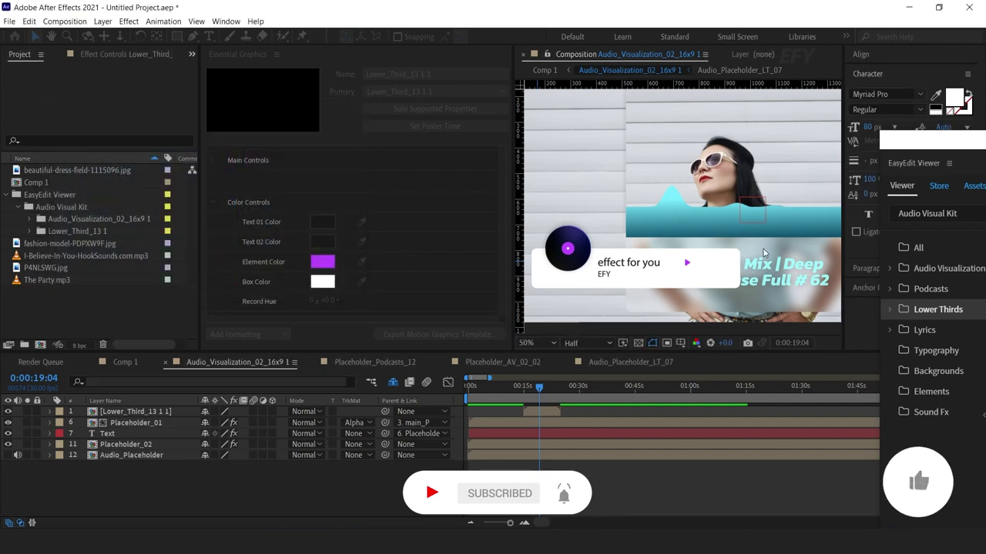
click(585, 481)
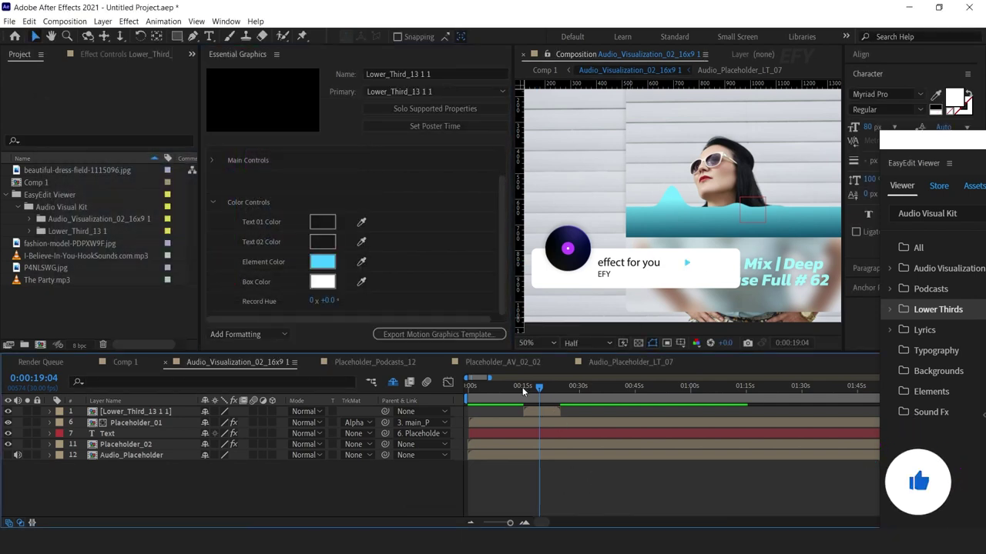
Play the composition from the start, narrow the Essential Graphics area, and check the lower third at about 0:00:10:27
click(467, 389)
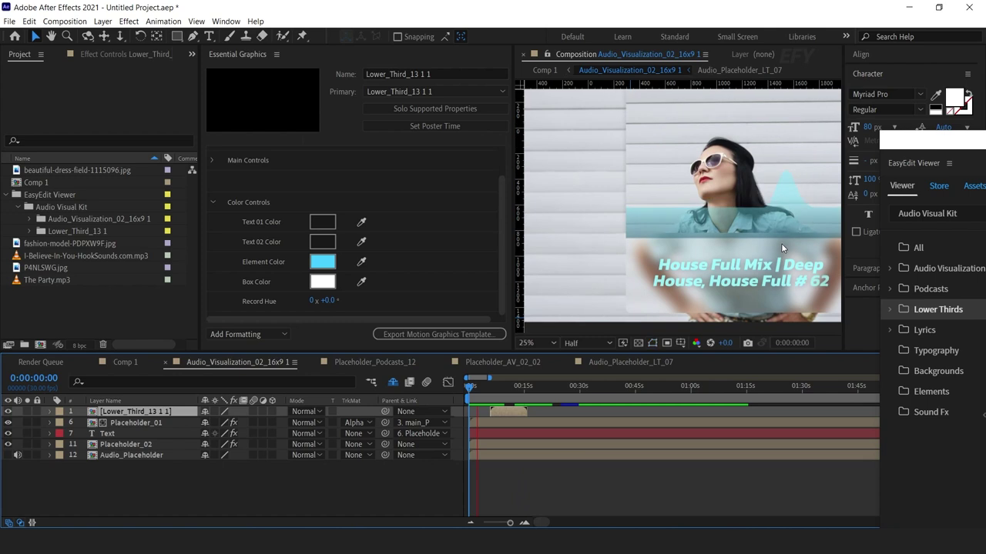
scroll(781, 244, down, 4)
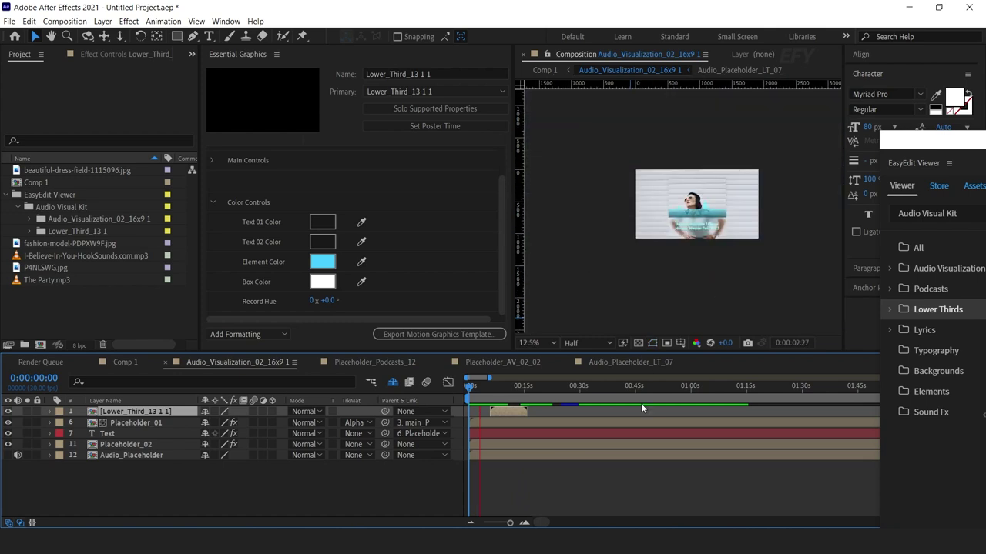
scroll(540, 231, up, 1)
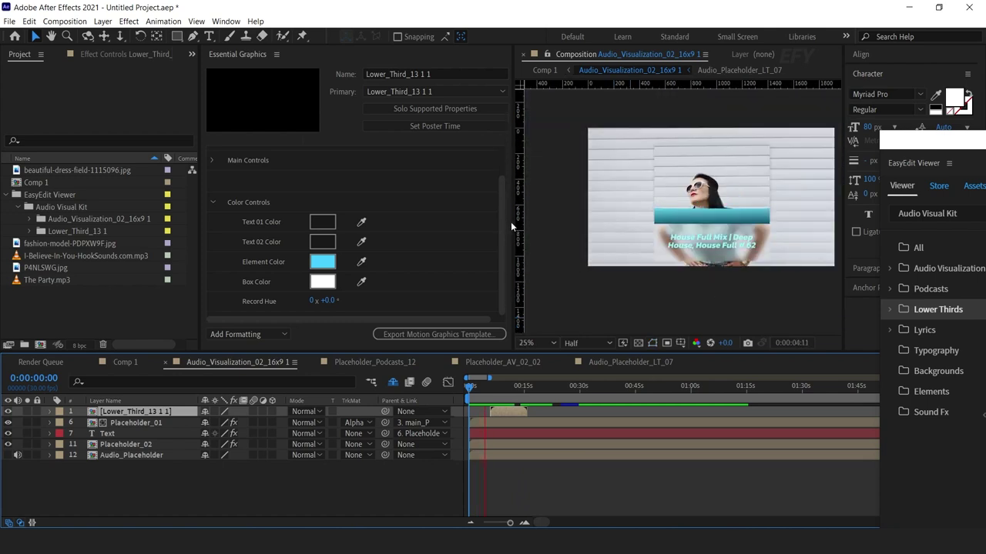
drag(511, 223, 392, 227)
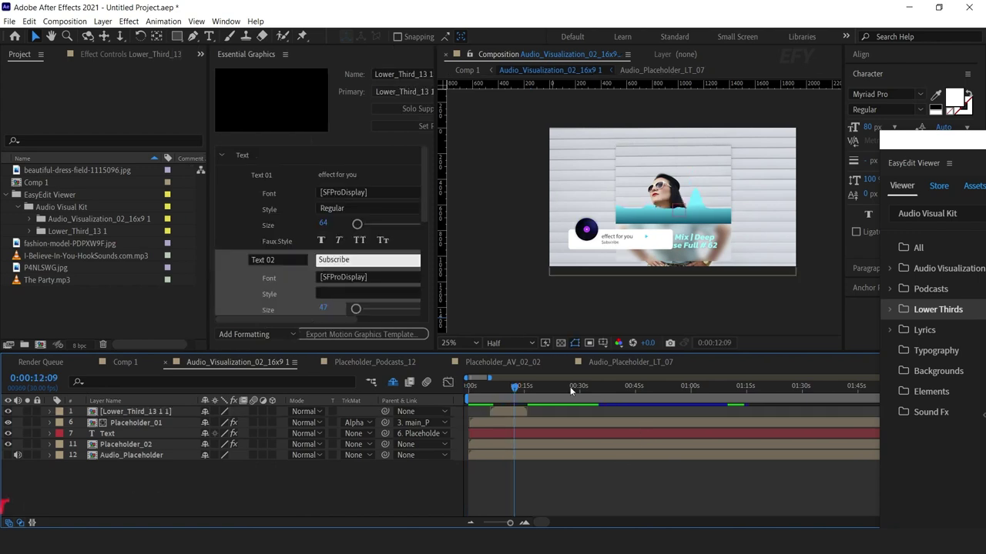
click(514, 387)
drag(514, 386, 509, 390)
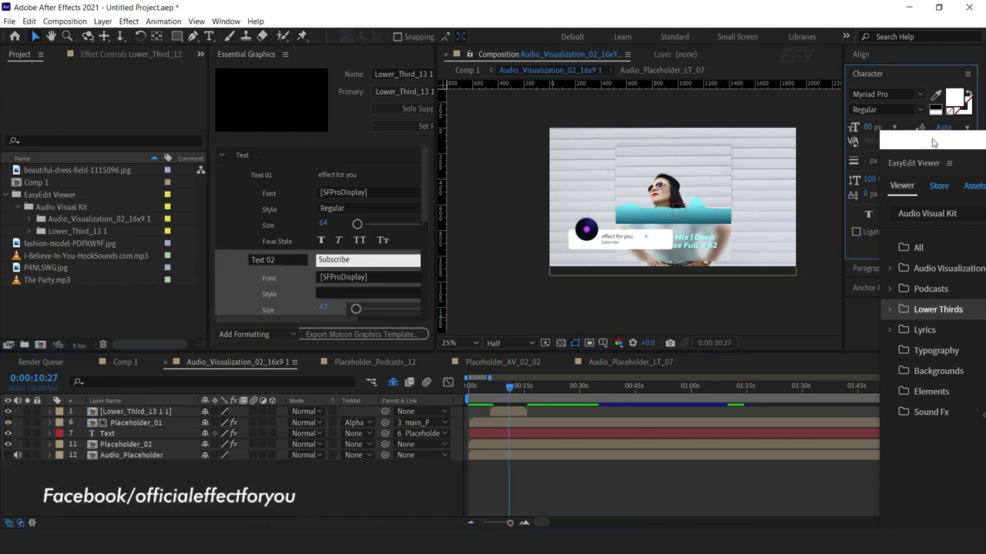
Bring EasyEdit Viewer back into view, open the Lyrics category, and keep the Project panel uncovered
drag(932, 143, 374, 52)
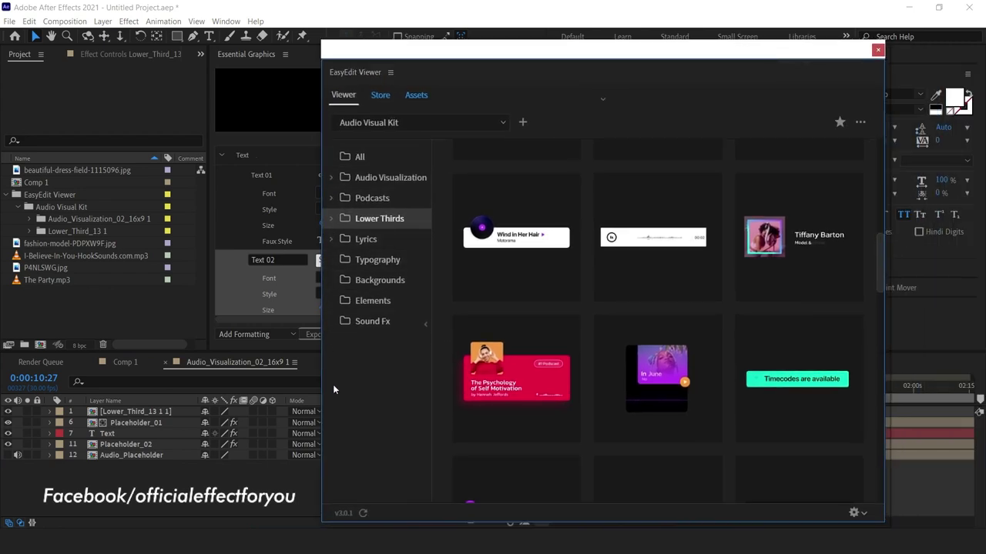
click(382, 238)
drag(445, 54, 524, 60)
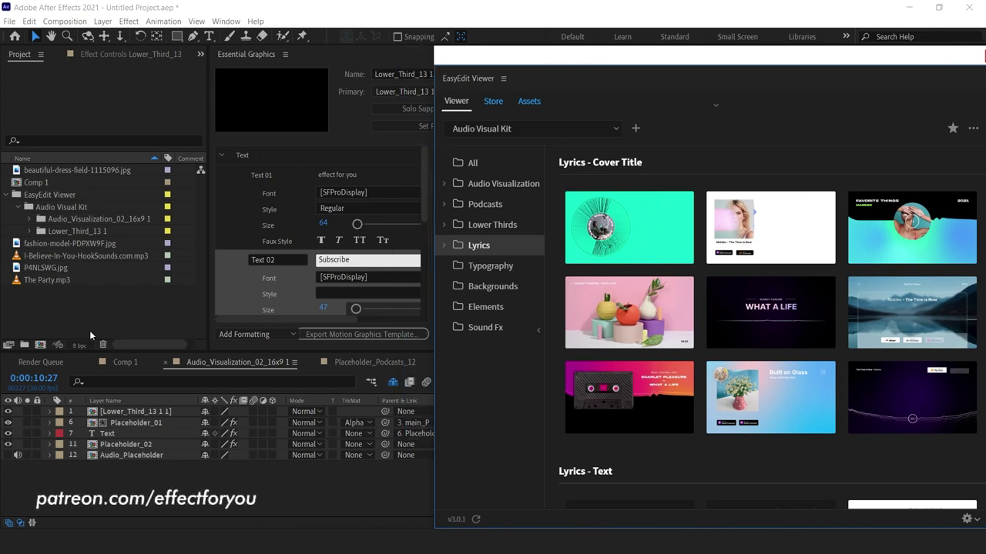
Create a 20-second HDTV 1080 29.97 composition and add the first Lyrics cover title, the turquoise one with a round visualizer
click(40, 346)
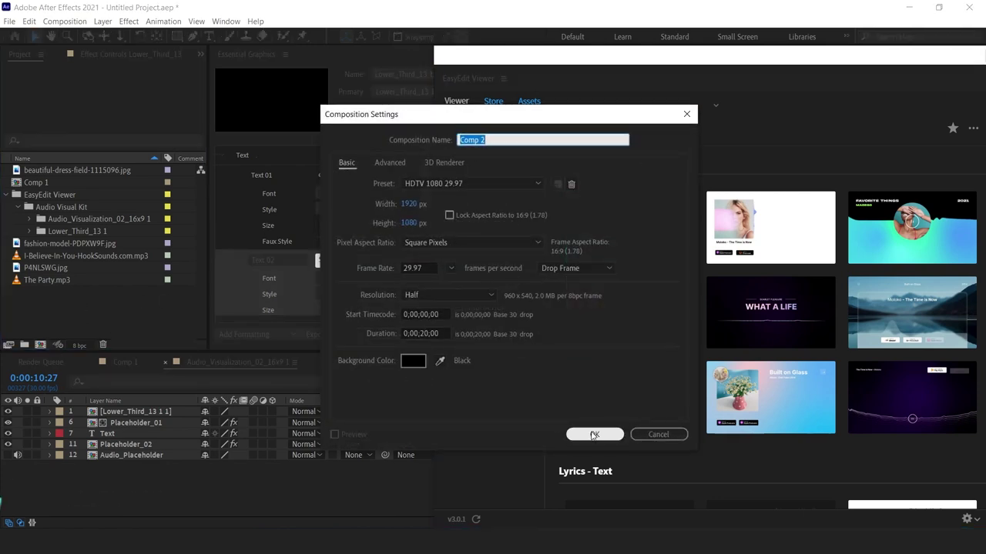
click(593, 435)
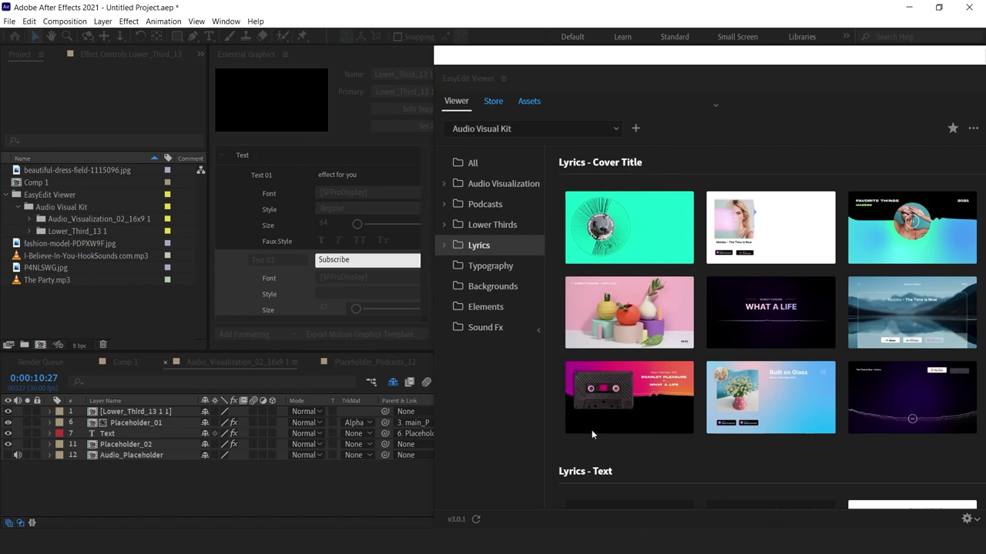
click(570, 220)
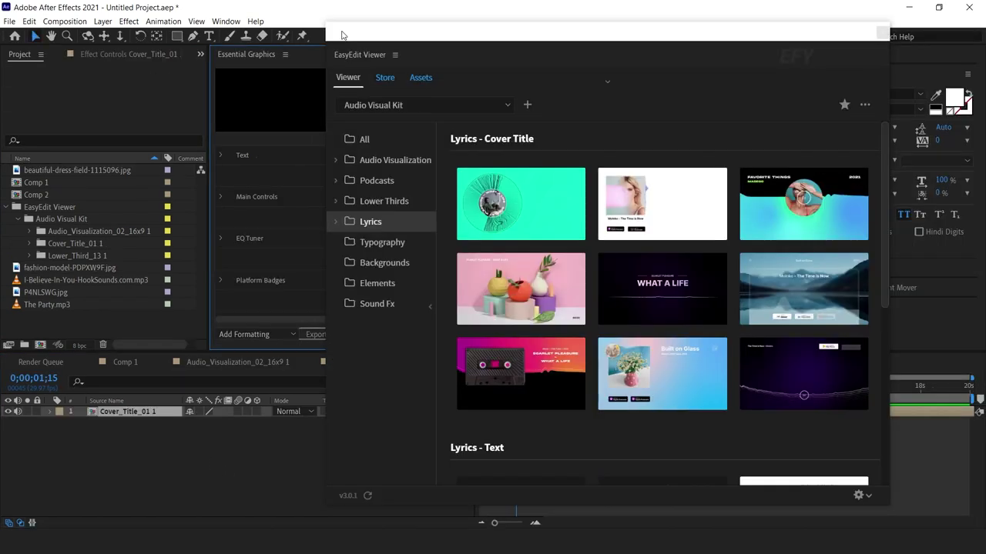
Move EasyEdit Viewer clear of the composition and timeline, and check the cover title at about 0;00;05;03
drag(341, 36, 752, 391)
click(606, 387)
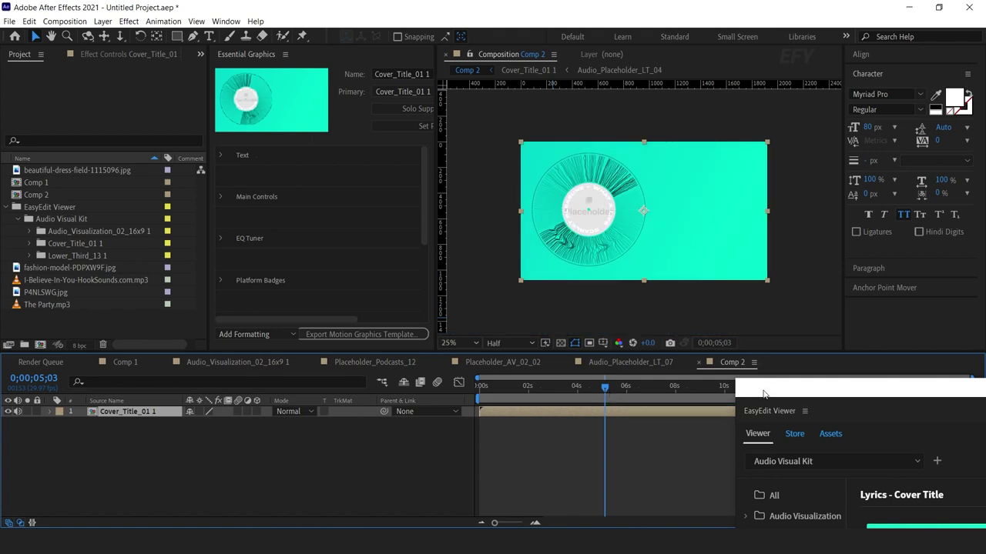
drag(763, 394, 882, 68)
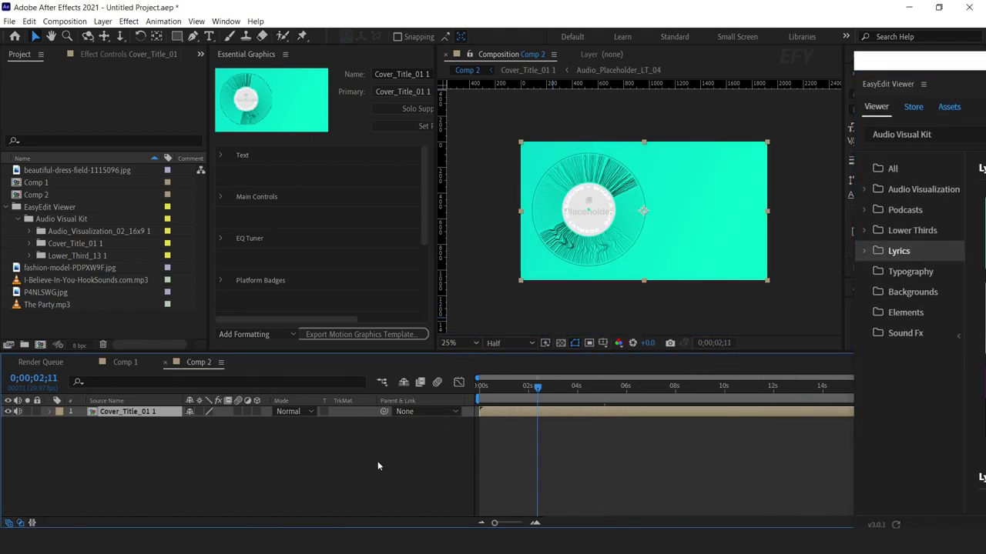
Open the Cover_Title_01 1 composition and its nested Placeholder composition, and go to 0:00:01:09
click(484, 418)
click(138, 413)
double_click(137, 411)
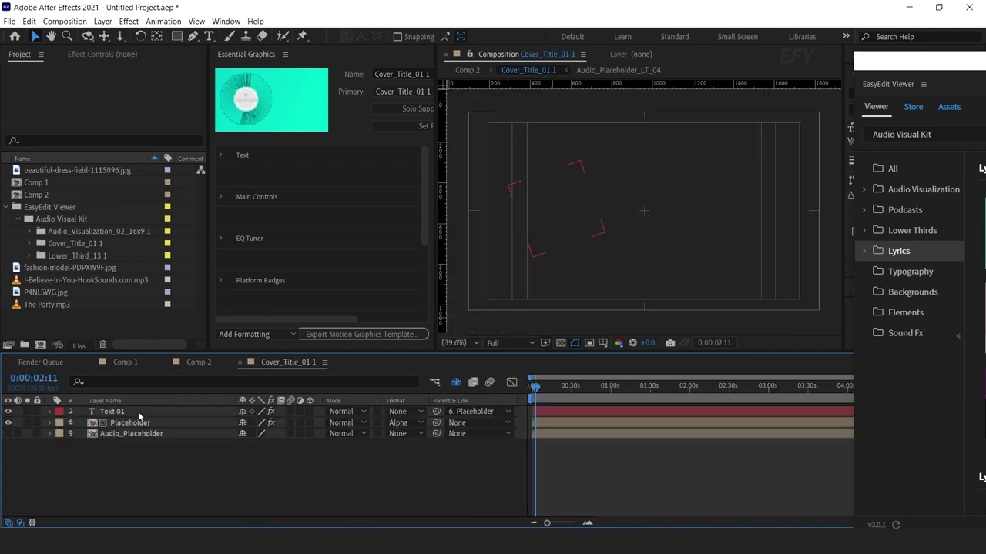
double_click(150, 422)
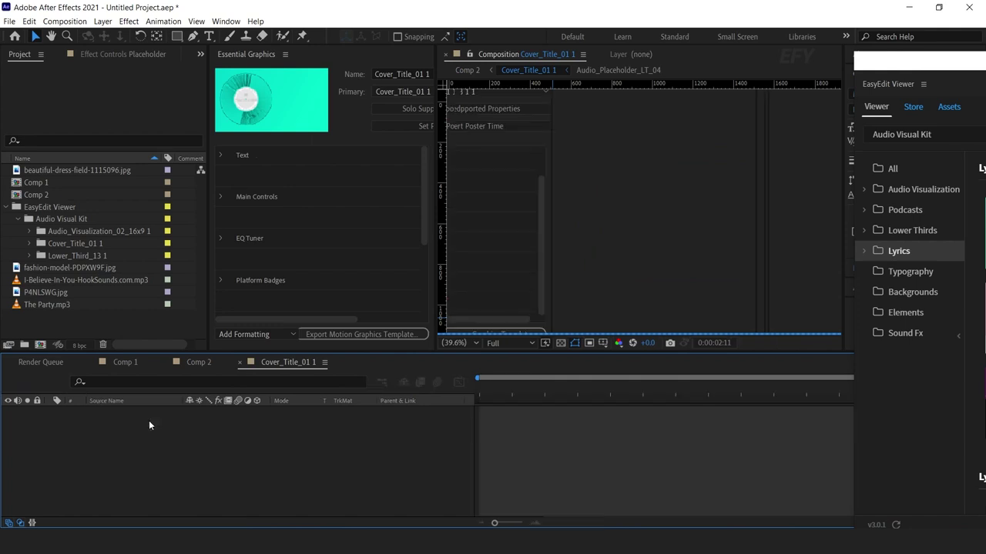
click(589, 386)
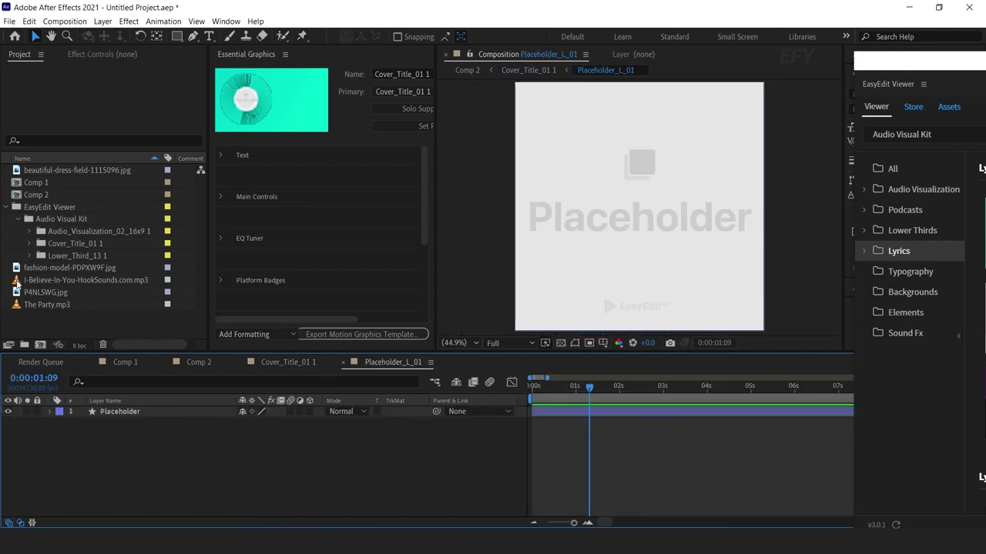
Add P4NLSWG.jpg above the Placeholder layer, scale it to 31.3%, and shift it down to frame the woman's head and torso
click(48, 293)
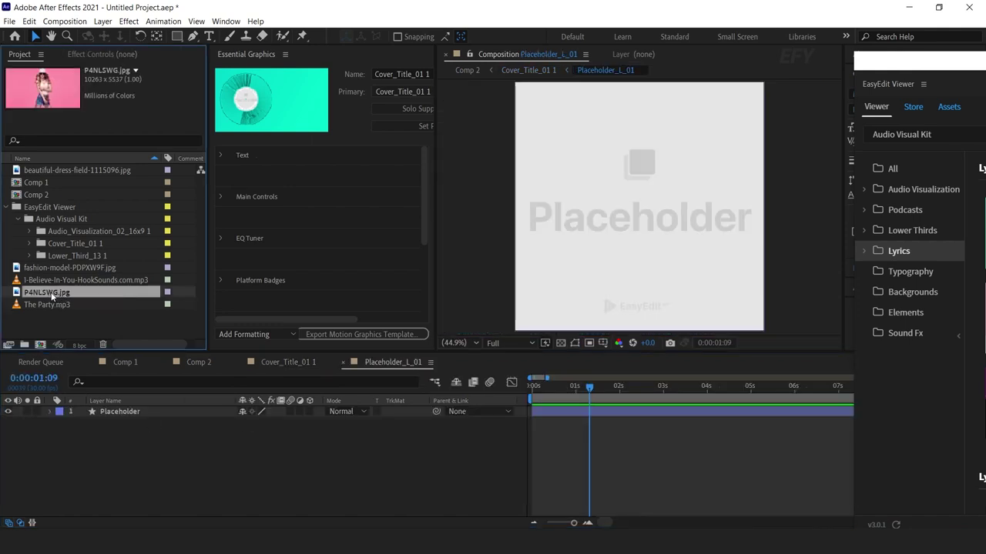
drag(52, 296, 188, 419)
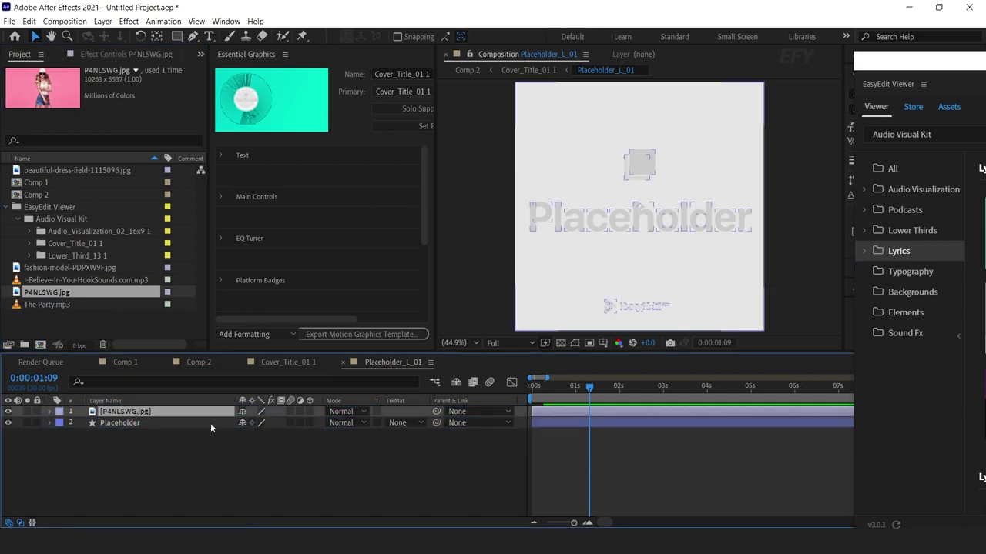
key(s)
mouse_move(277, 423)
mouse_down()
mouse_move(231, 423)
mouse_move(267, 421)
mouse_up()
key(comma)
key(comma)
drag(752, 210, 751, 265)
drag(737, 198, 736, 233)
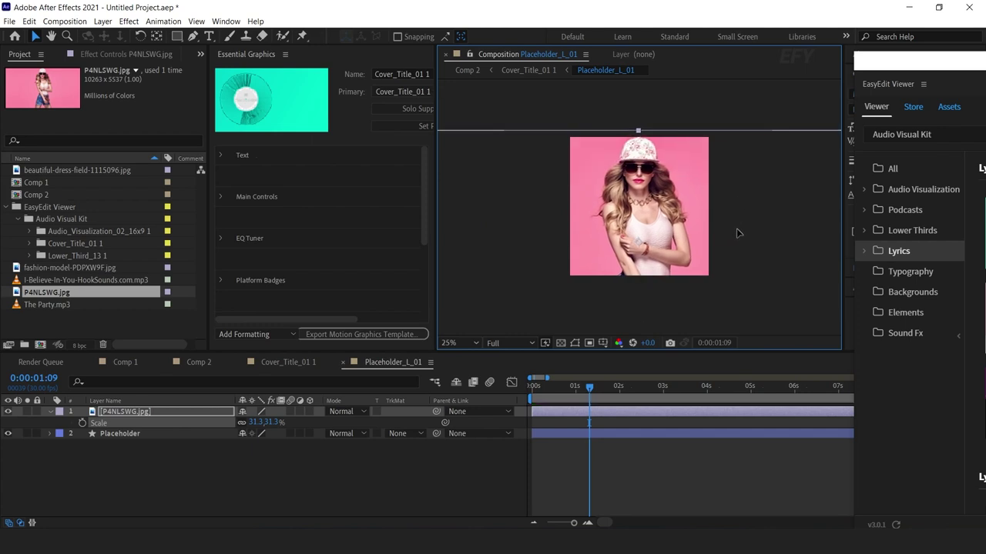
Close the nested Placeholder composition and turn on the audio of the Audio_Placeholder layer in Cover_Title_01 1
click(343, 362)
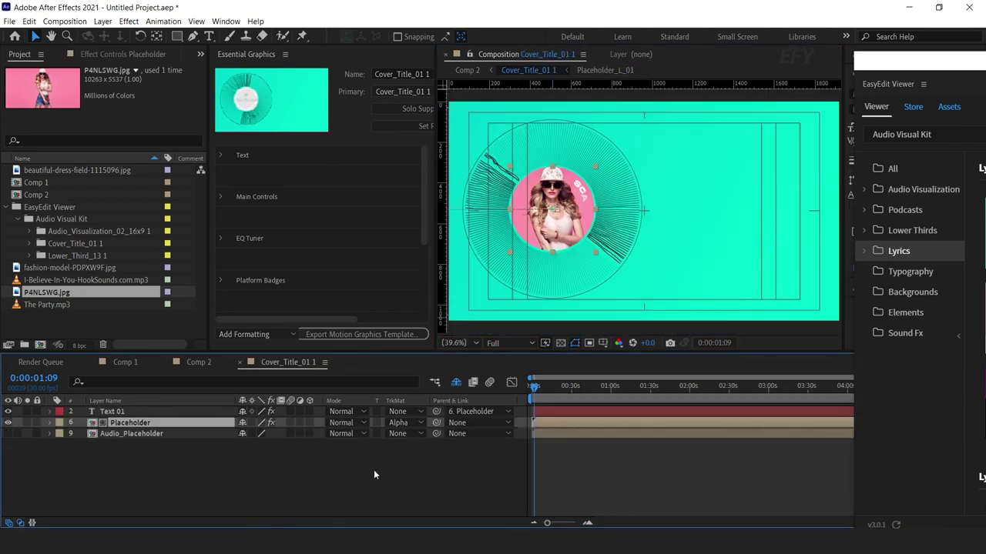
click(164, 434)
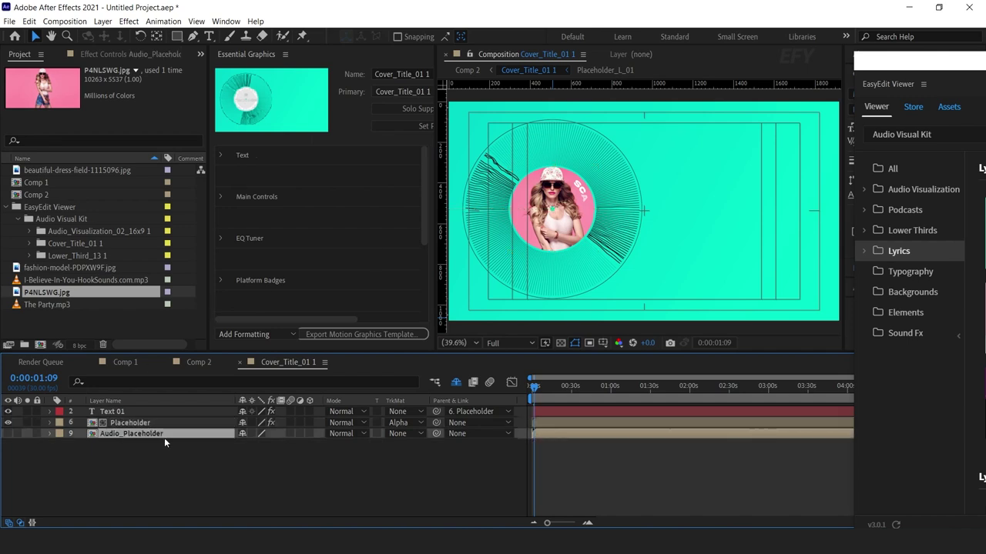
click(17, 433)
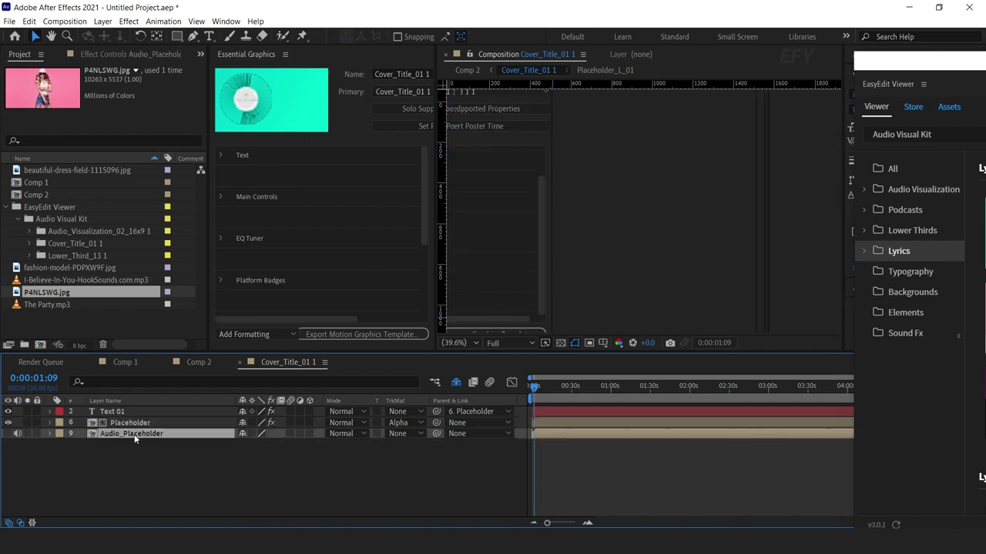
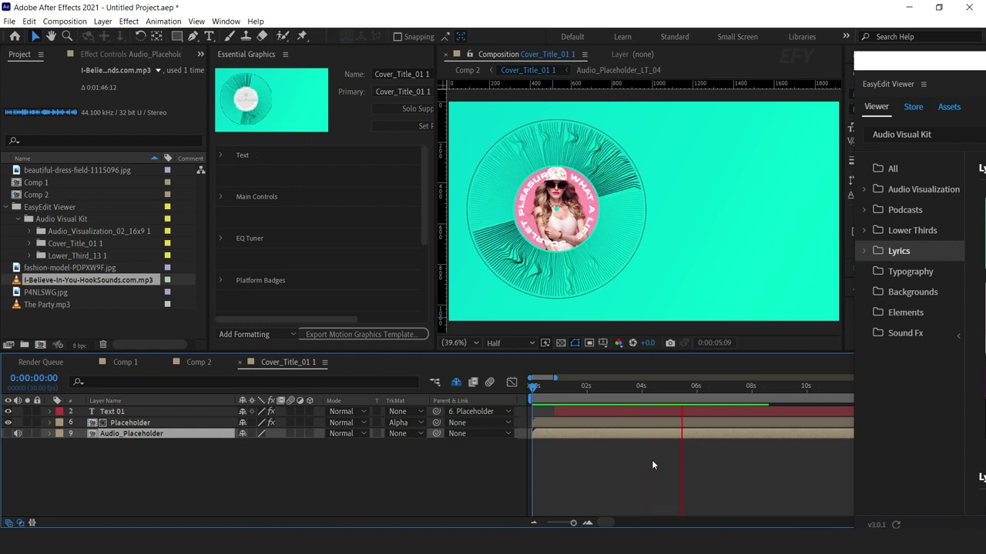
Preview the cover title with its music from the start, and stop at 0:00:03:14
click(532, 388)
key(apostrophe)
key(space)
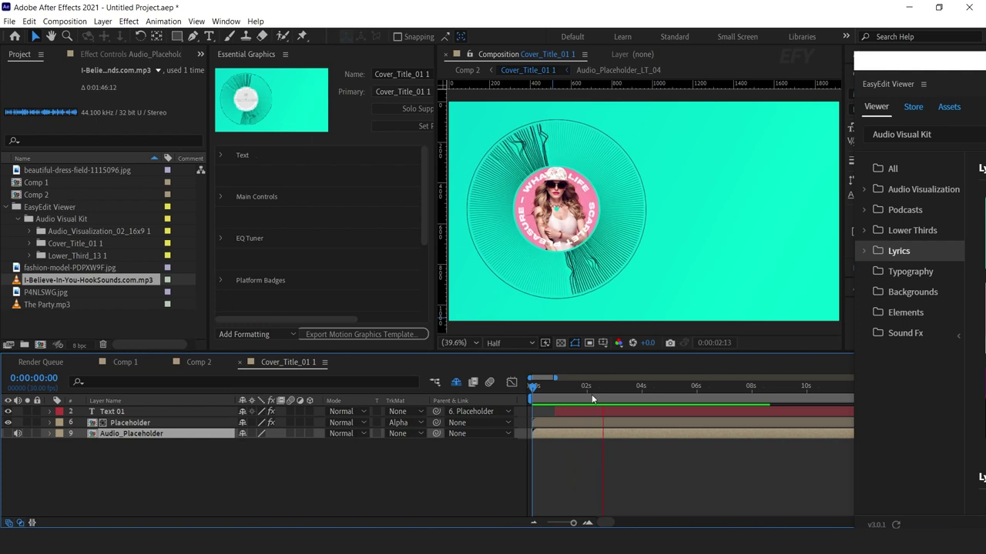
click(627, 386)
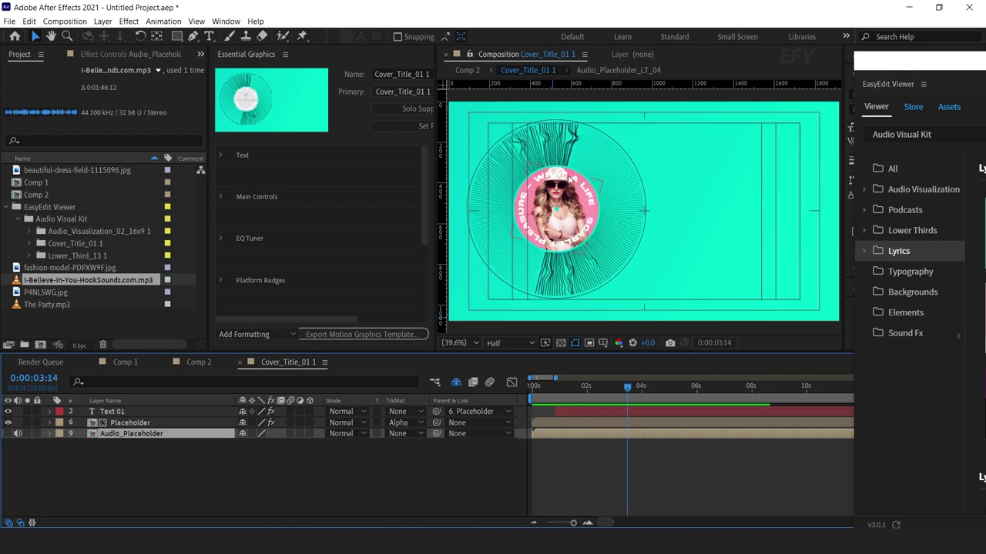
Replace the circular Text 01 wording of the cover title with "effect for you"
click(220, 157)
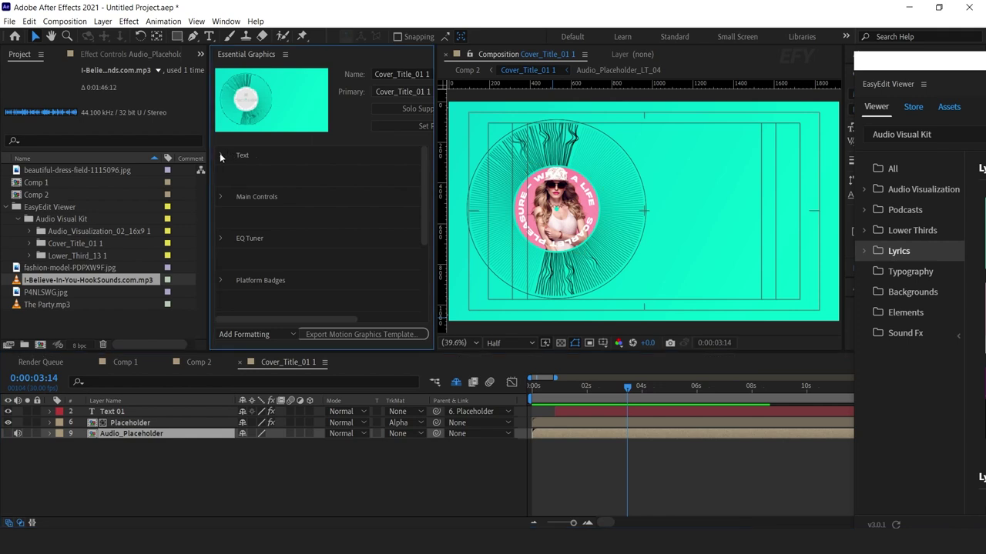
click(219, 155)
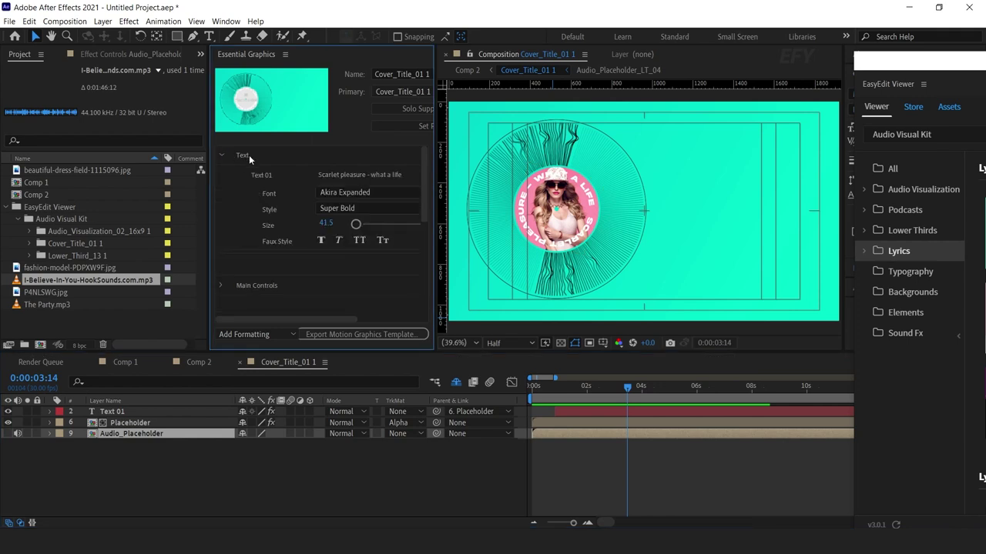
text(effect for you)
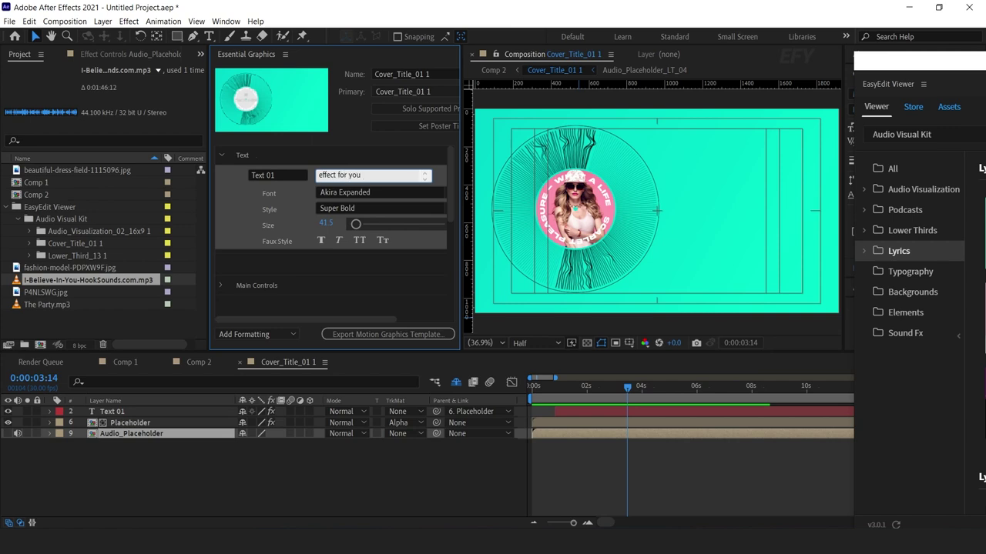
click(421, 483)
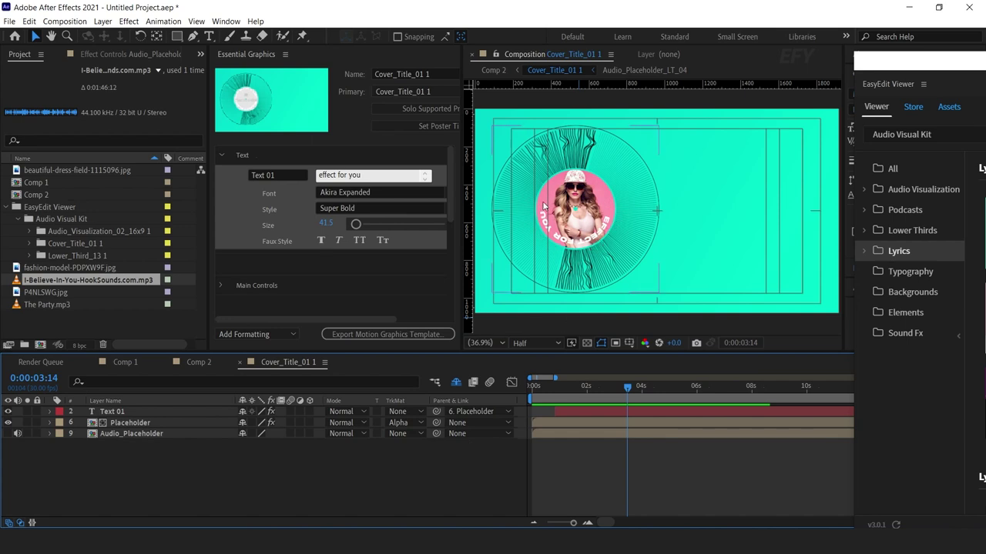
Look through the cover title's remaining template controls, and go to 0:00:11:01
drag(450, 166, 455, 217)
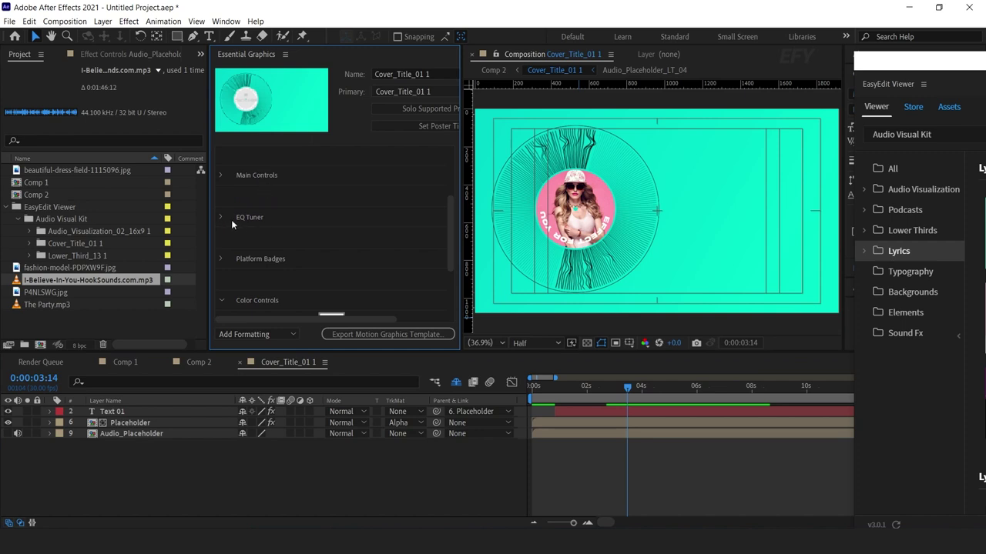
scroll(632, 420, down, 4)
drag(540, 389, 560, 391)
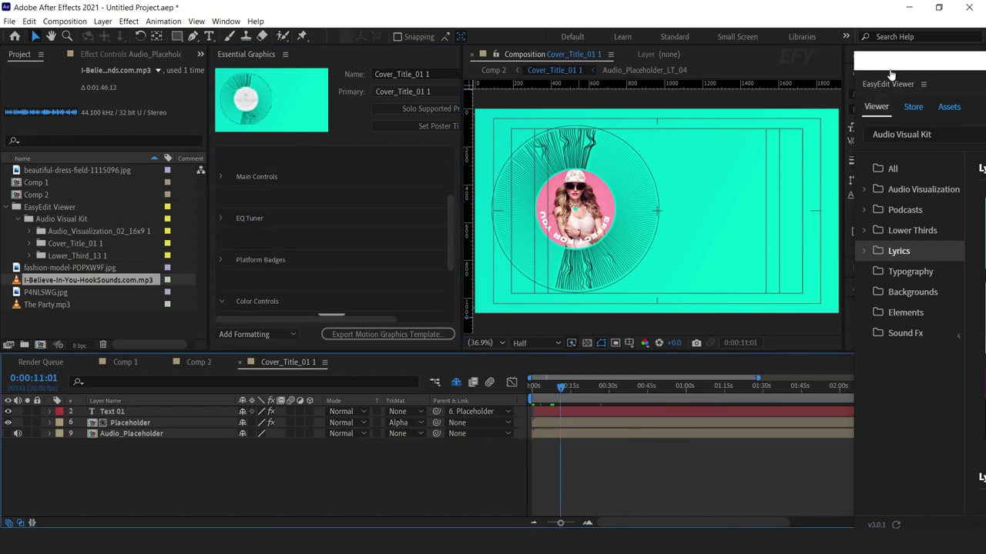
Add the "MITTENS BROWN PAPER" template from the Lyrics Text category of EasyEdit Viewer, and move the viewer clear of the composition
drag(919, 69, 210, 43)
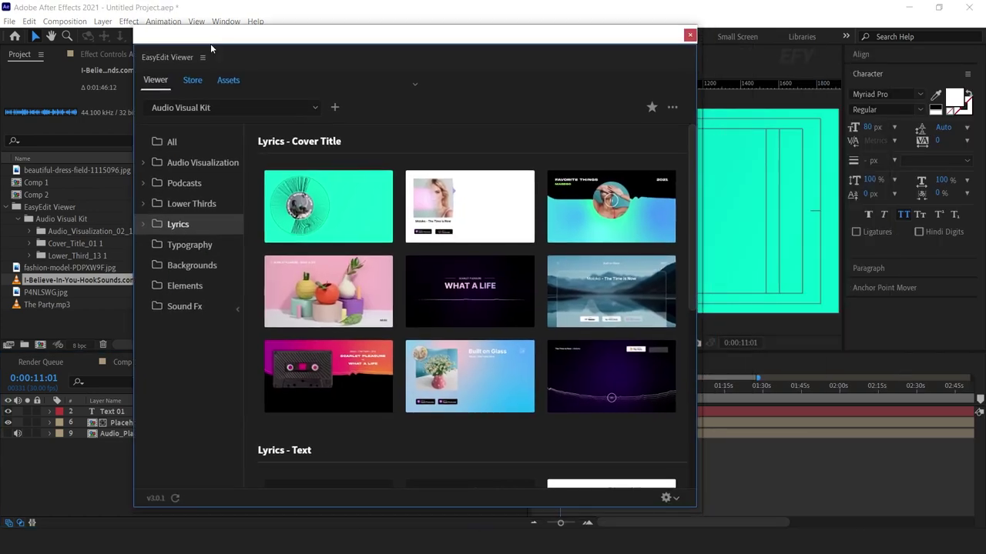
click(143, 225)
click(191, 265)
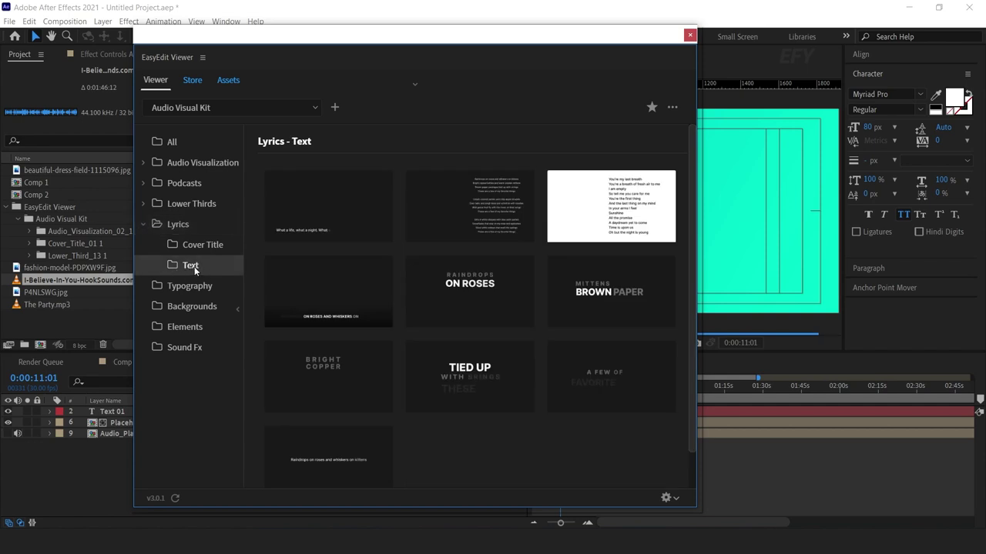
mouse_move(606, 292)
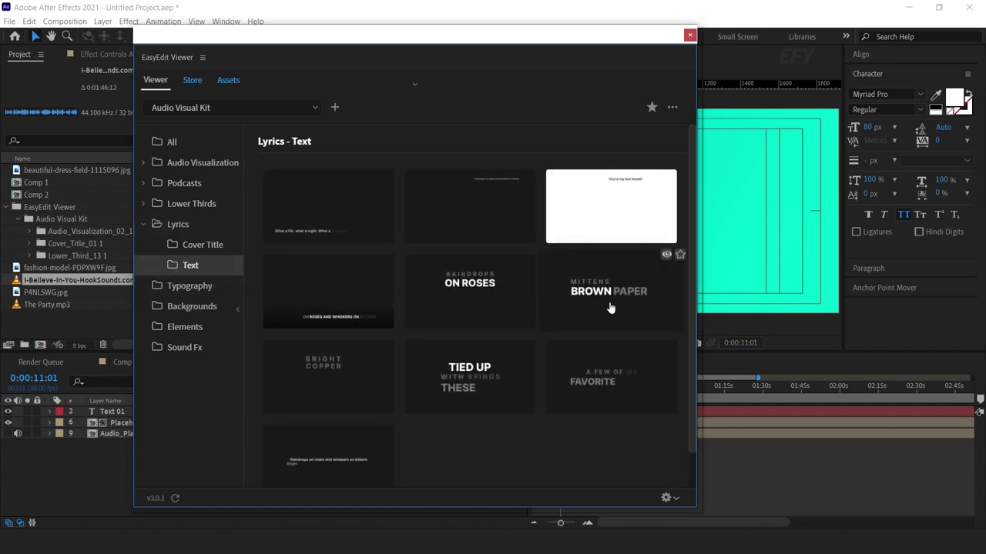
click(609, 308)
drag(141, 38, 895, 142)
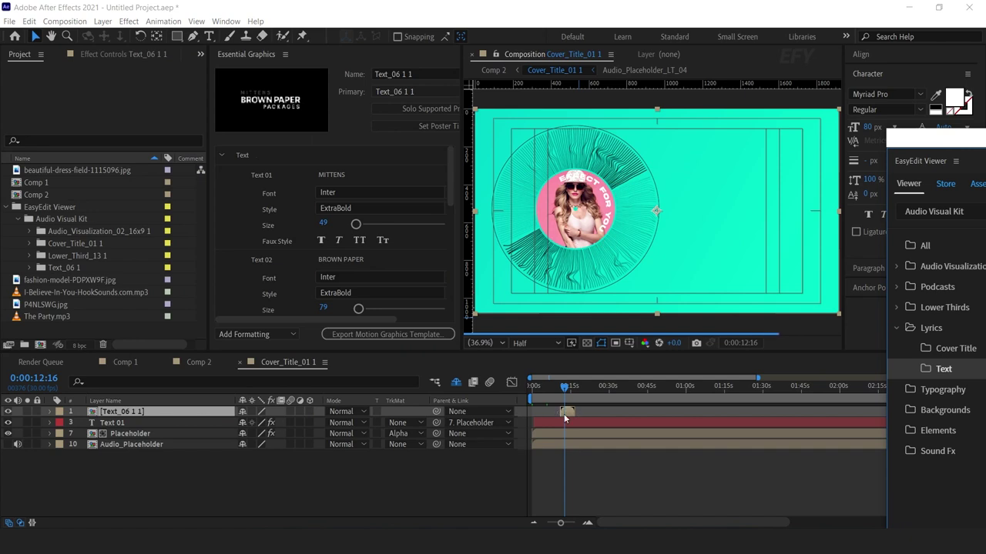
Open the Text_06 1 1 composition and replace its Text 01 with "You're always", copied from I believe in you.txt in Notepad
key(equal)
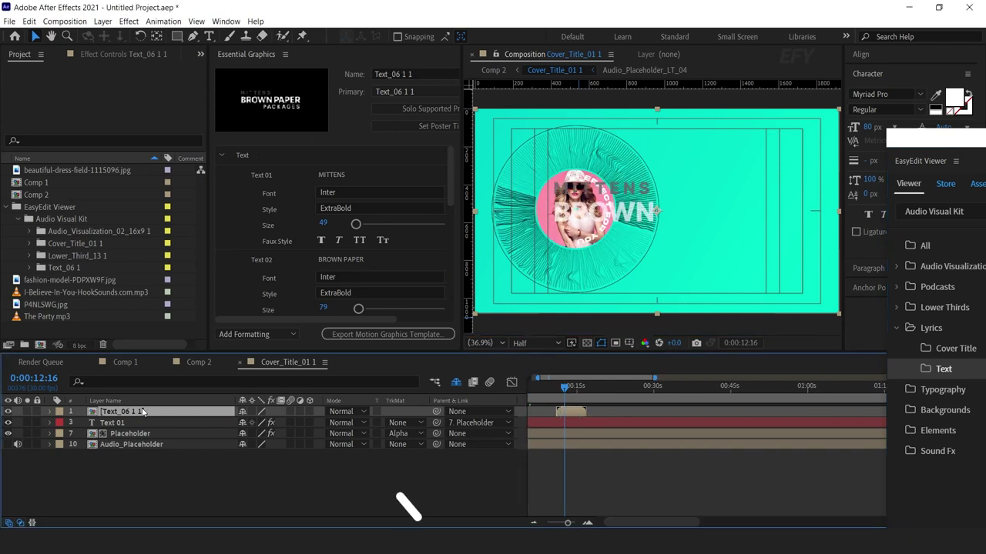
double_click(143, 413)
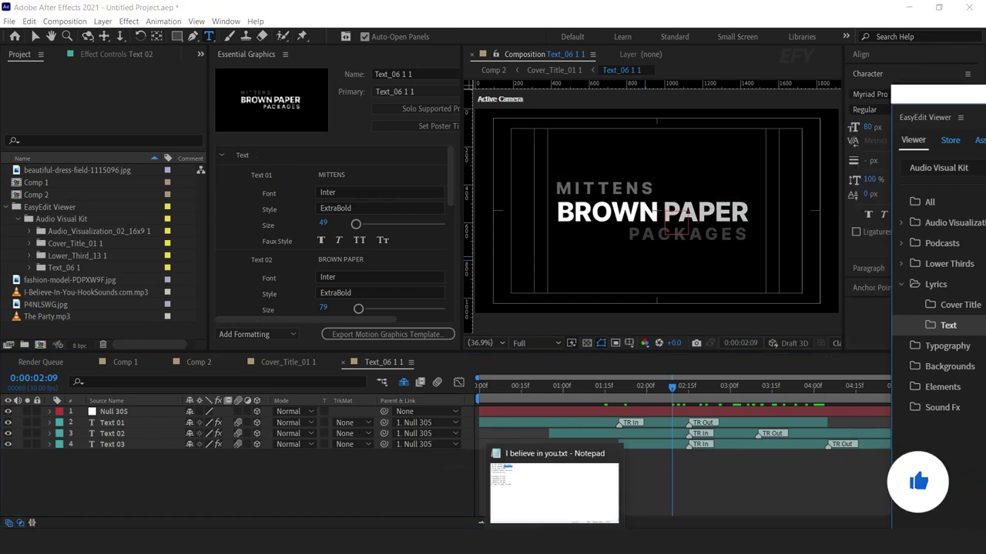
click(566, 549)
drag(186, 204, 102, 212)
click(773, 177)
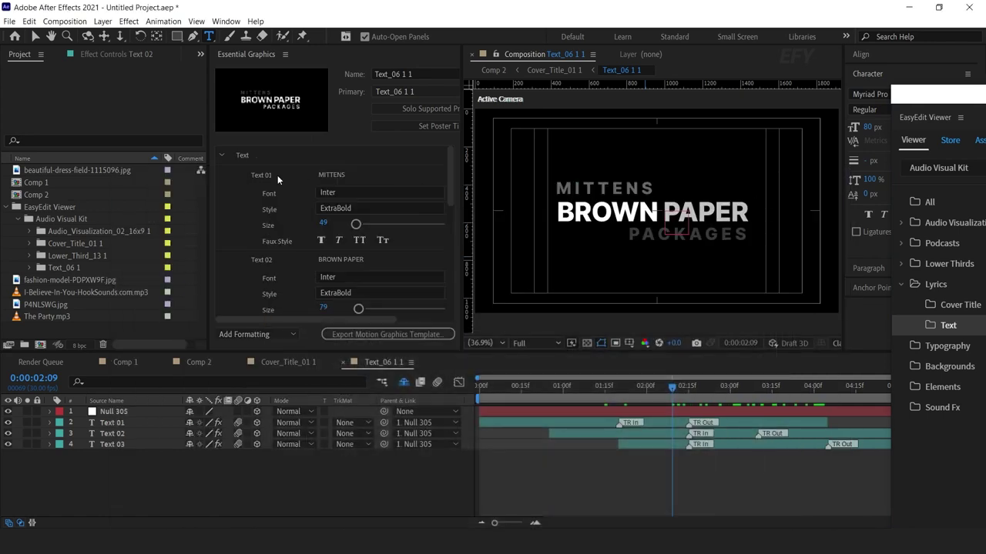
click(386, 174)
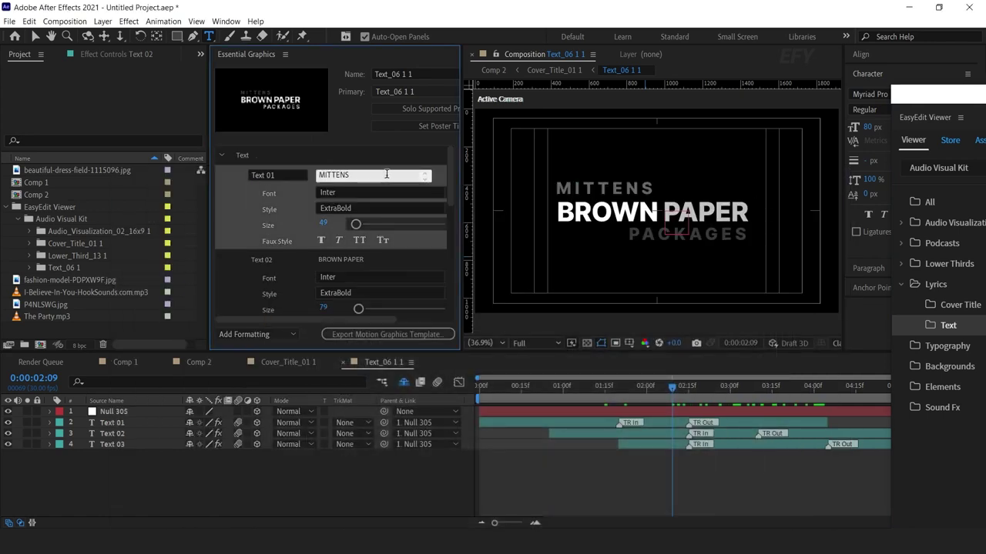
click(372, 499)
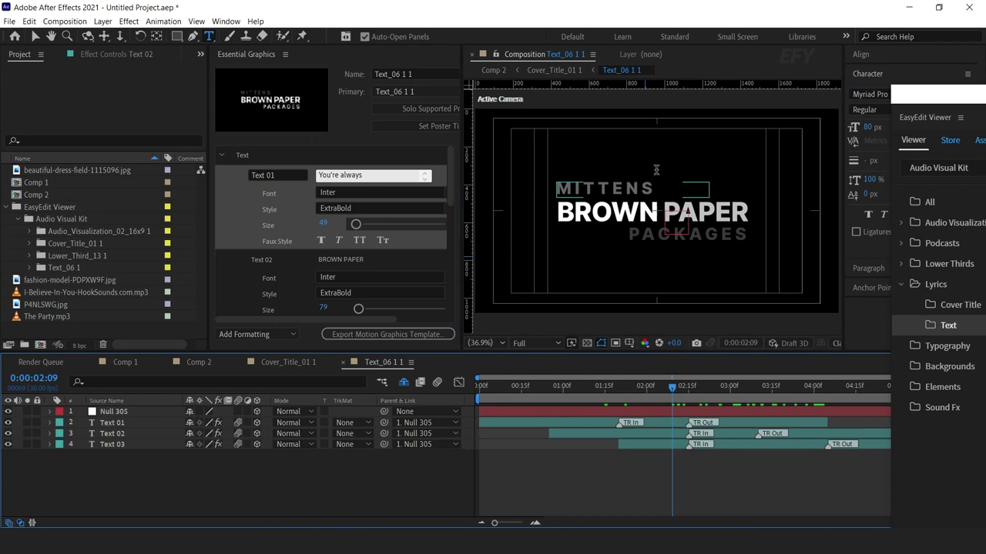
Copy "on my mind" from the lyrics file in Notepad and use it to replace the Text 02 wording
key(alt+Tab)
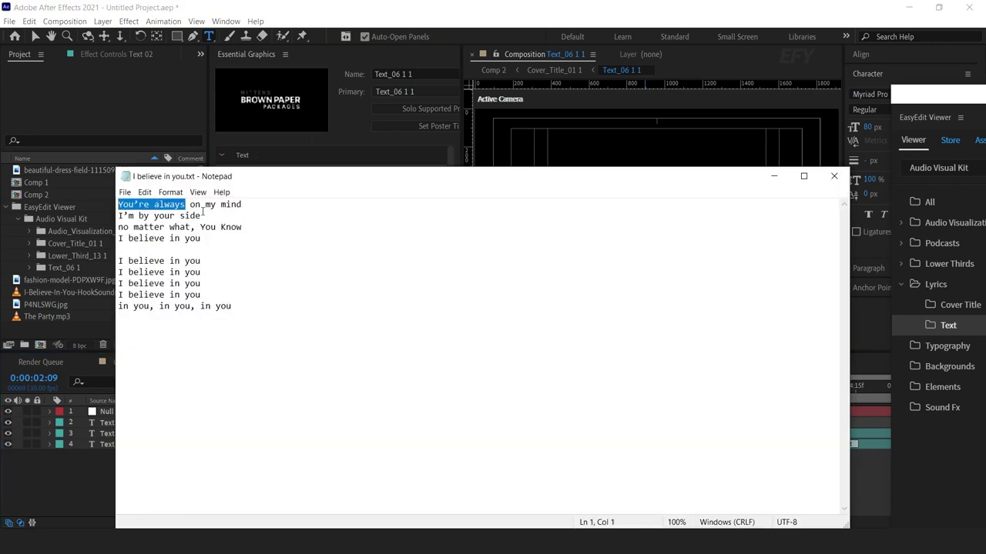
drag(189, 204, 299, 203)
click(774, 176)
click(347, 275)
click(264, 264)
click(337, 257)
drag(385, 258, 298, 258)
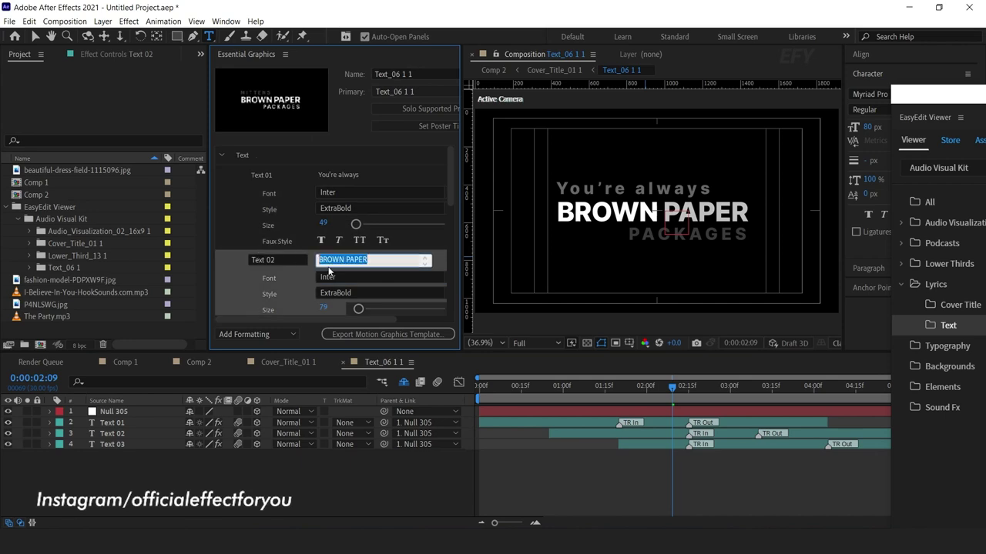
click(359, 479)
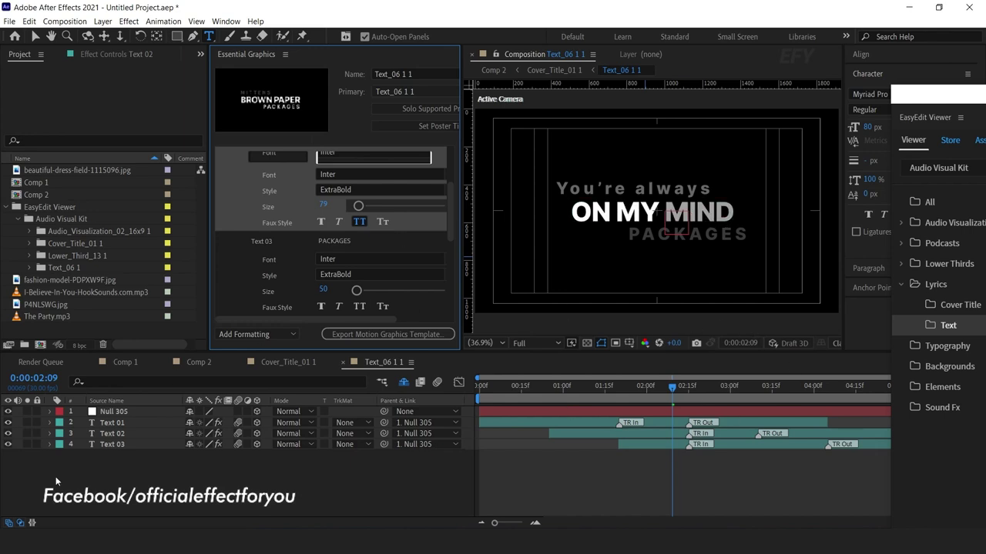
Hide the Text 03 layer, check the lyric layers' TR In and TR Out markers, and return to Cover_Title_01 1
click(132, 442)
click(7, 444)
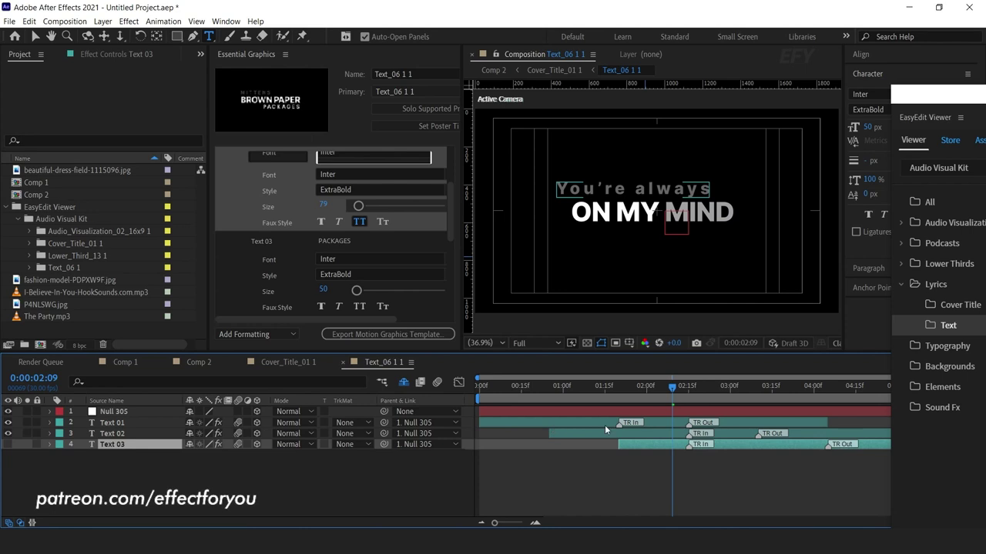
drag(677, 431, 687, 433)
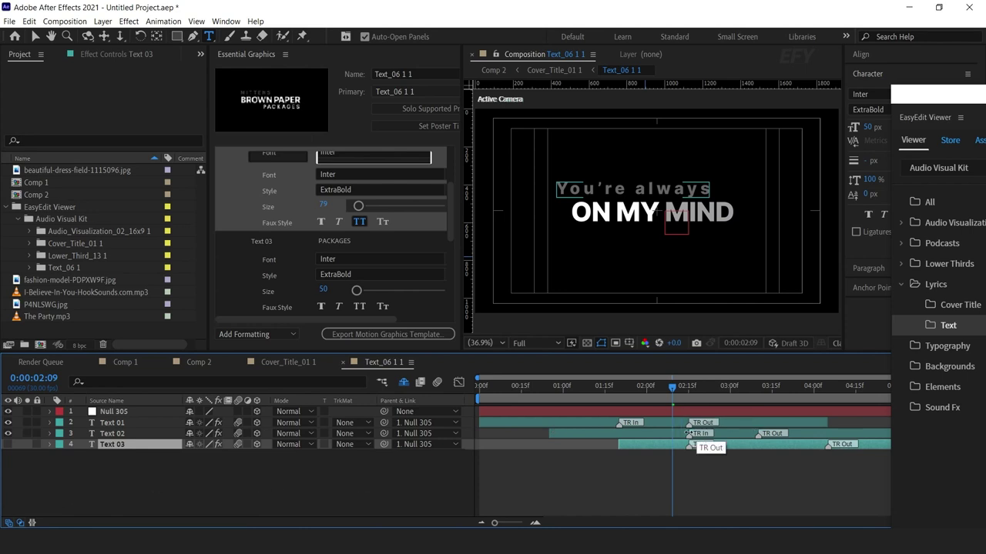
click(299, 361)
Preview the lyric text over the cover title, and stop at 0:00:04:29
key(space)
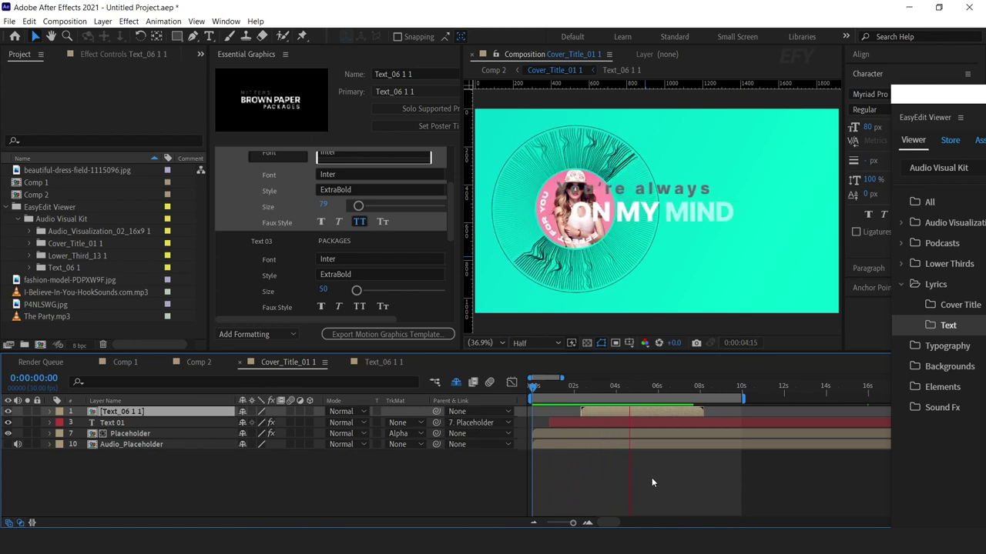
click(681, 388)
mouse_move(639, 393)
mouse_down()
mouse_move(623, 390)
mouse_move(637, 389)
mouse_up()
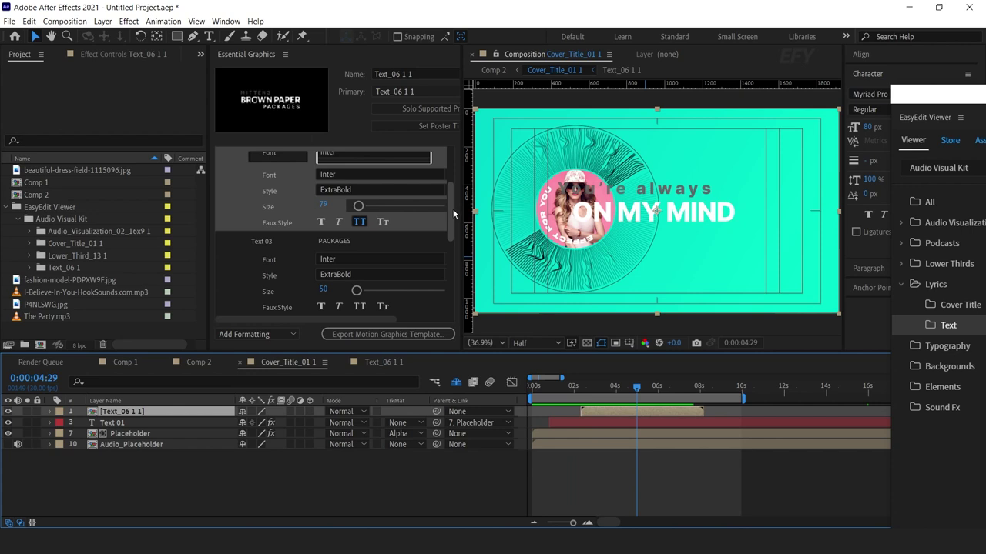
Set Text 01 Position to 1449, 540 and Text 02 Position to 1400, 540, moving the lyrics off the visualizer
drag(453, 208, 451, 156)
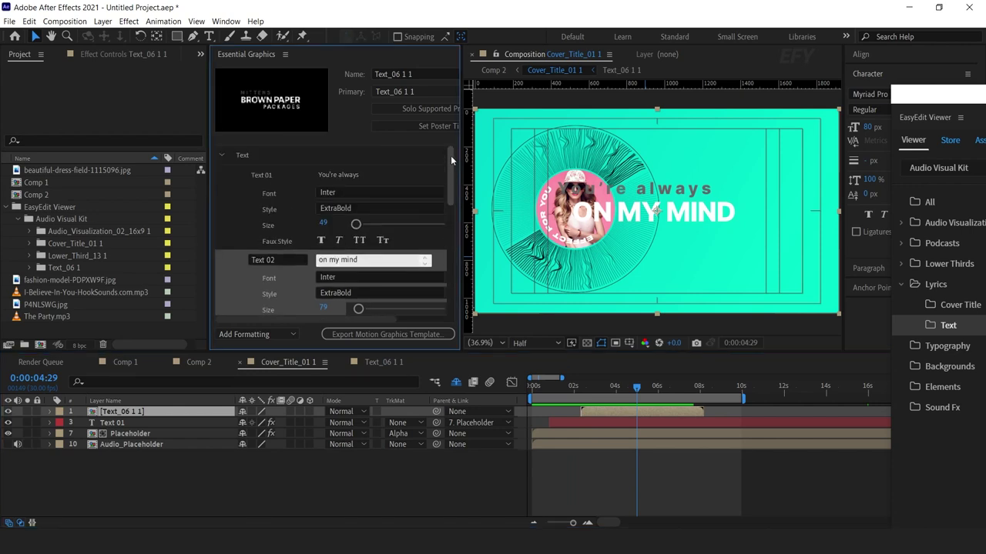
click(221, 154)
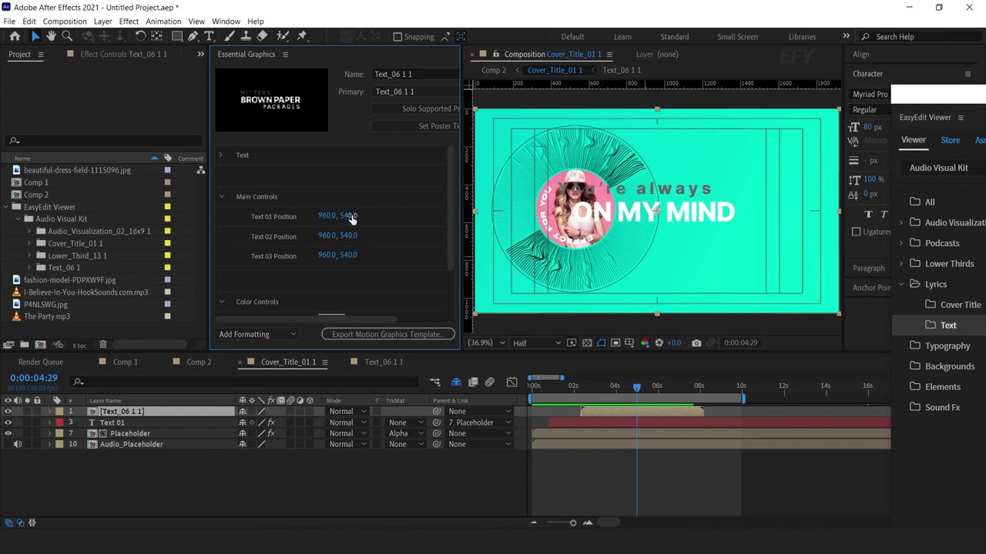
drag(350, 217, 392, 217)
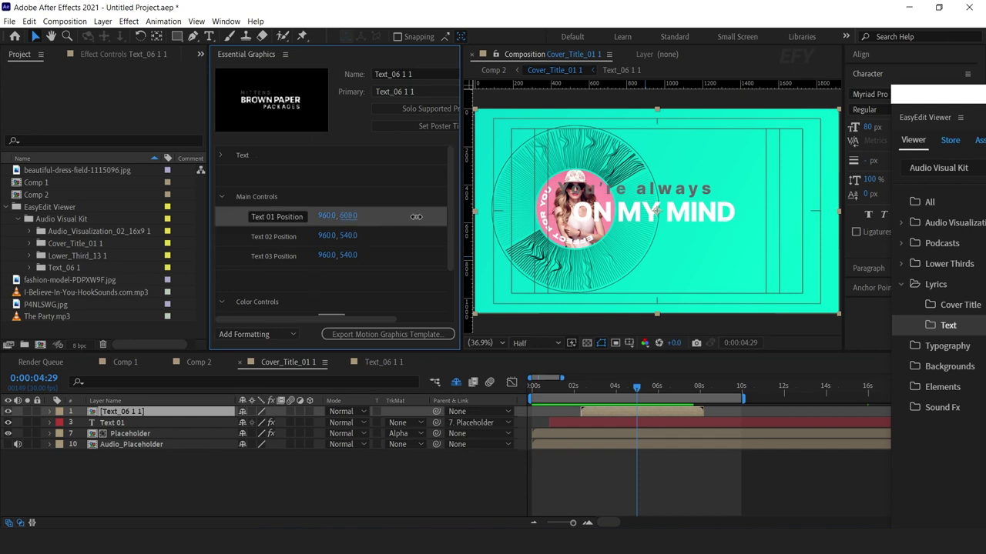
key(ctrl+z)
drag(329, 217, 339, 235)
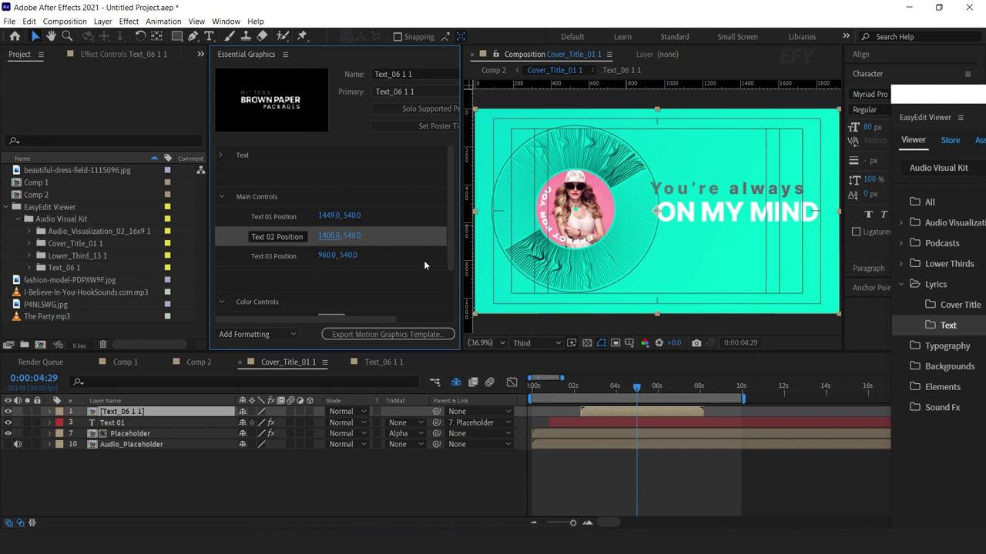
drag(447, 233, 450, 226)
Preview the repositioned lyrics with the music, and stop at 0:00:02:29
key(space)
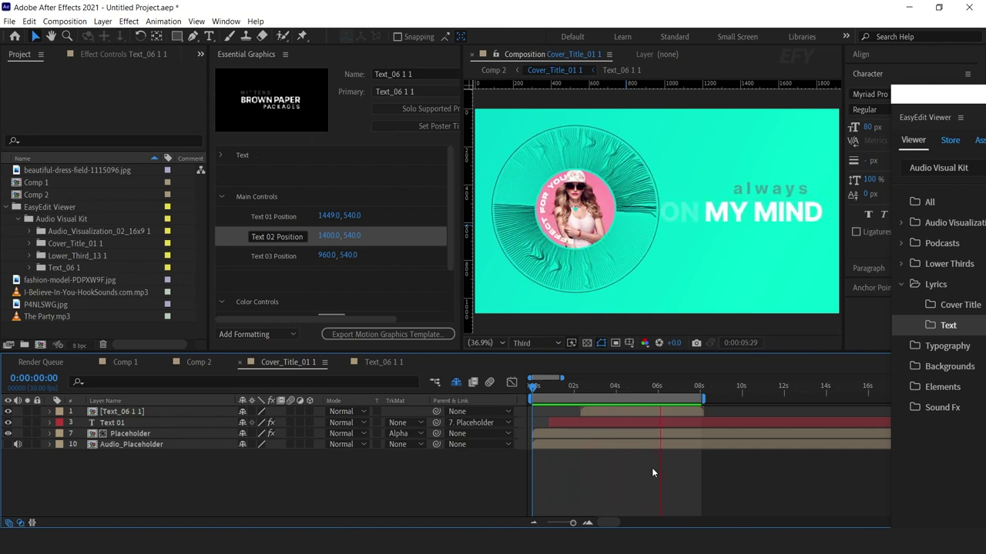
click(584, 389)
key(space)
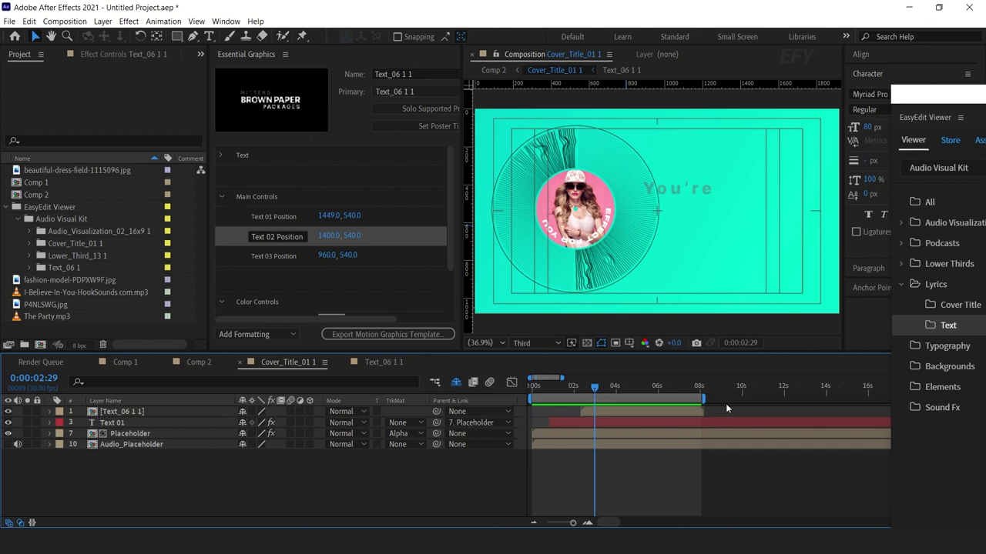
Bring the EasyEdit Viewer fully into view, collapse the Lyrics category, and look through the Typography templates of Audio Visual Kit
drag(943, 95, 315, 42)
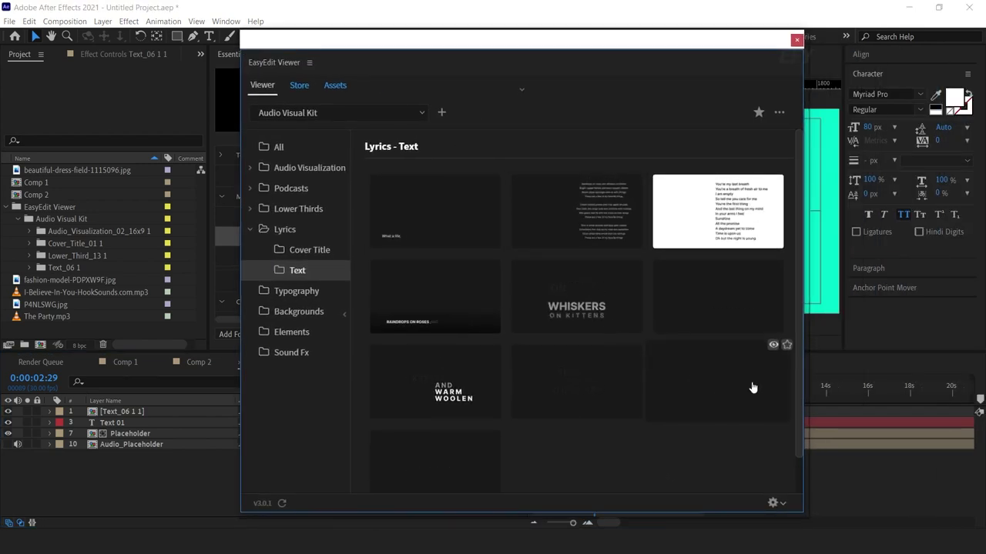
click(251, 231)
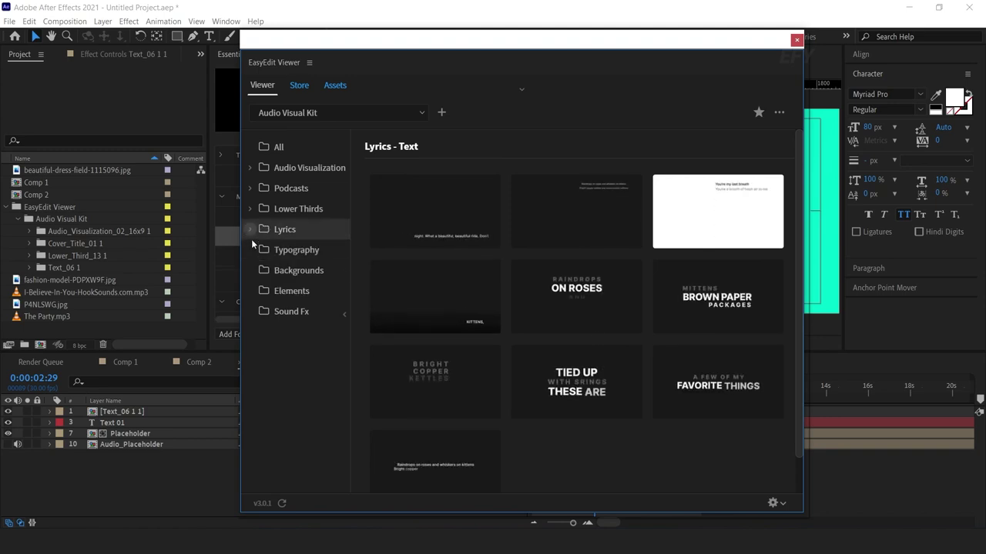
click(306, 251)
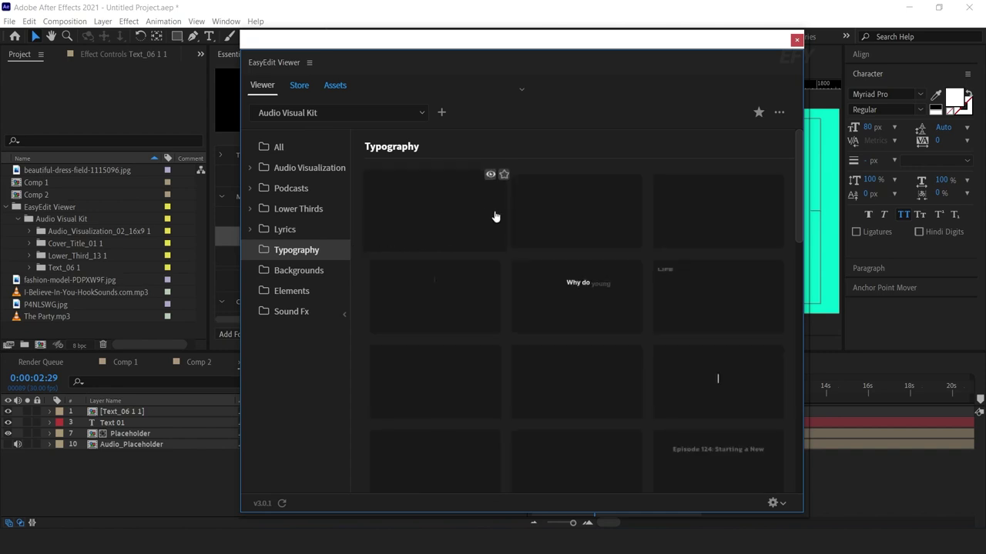
mouse_move(667, 231)
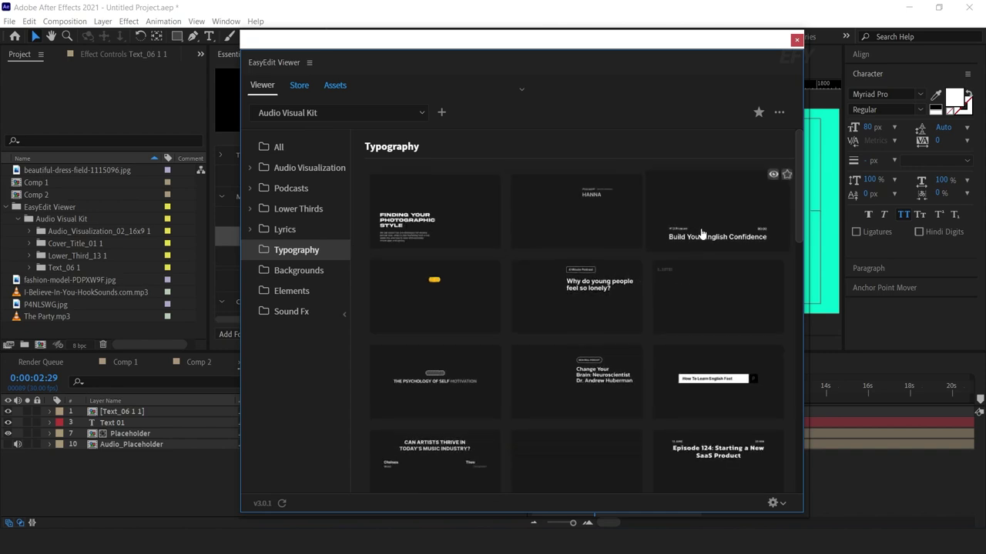
mouse_move(397, 309)
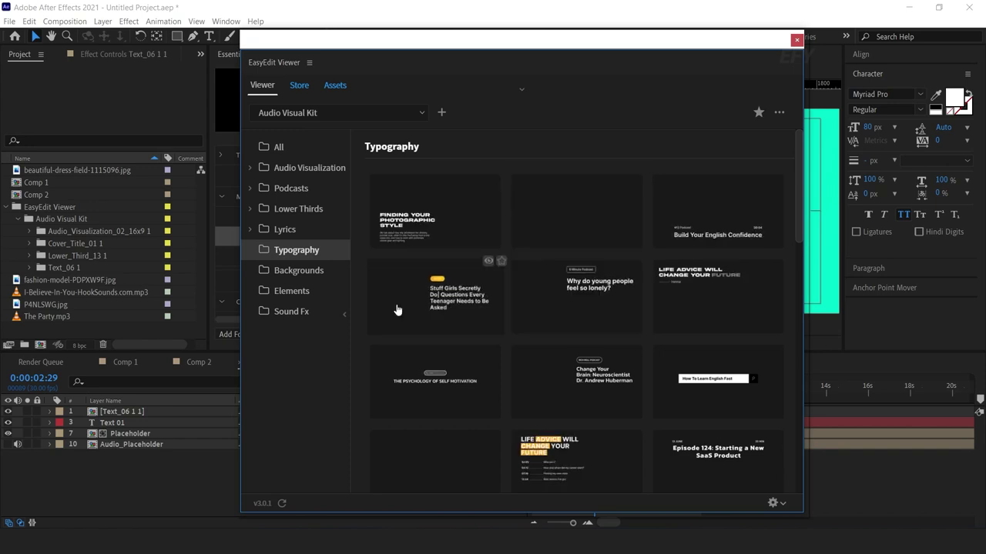
Browse the Backgrounds category of Audio Visual Kit, looking over its textured and gradient backgrounds
click(299, 271)
mouse_move(553, 226)
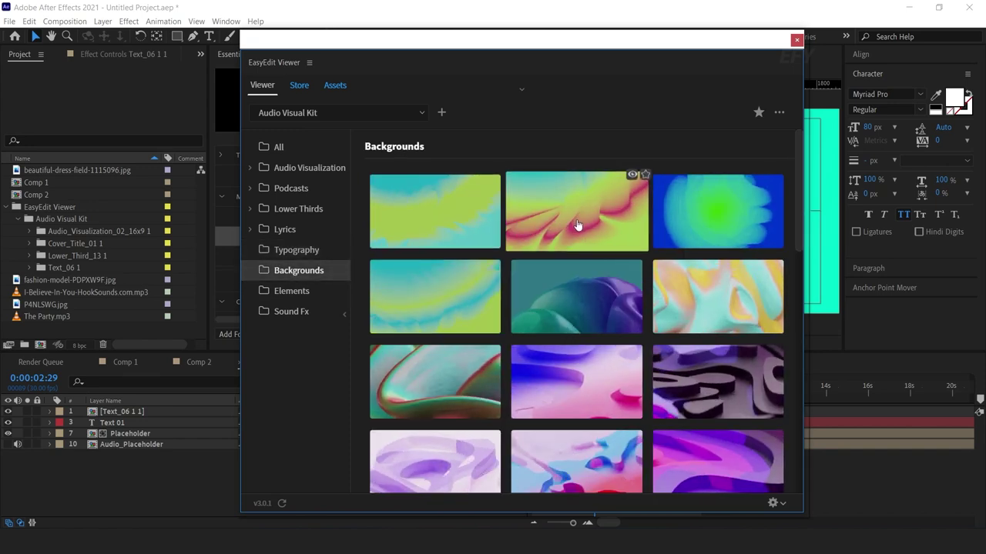
drag(800, 225, 799, 423)
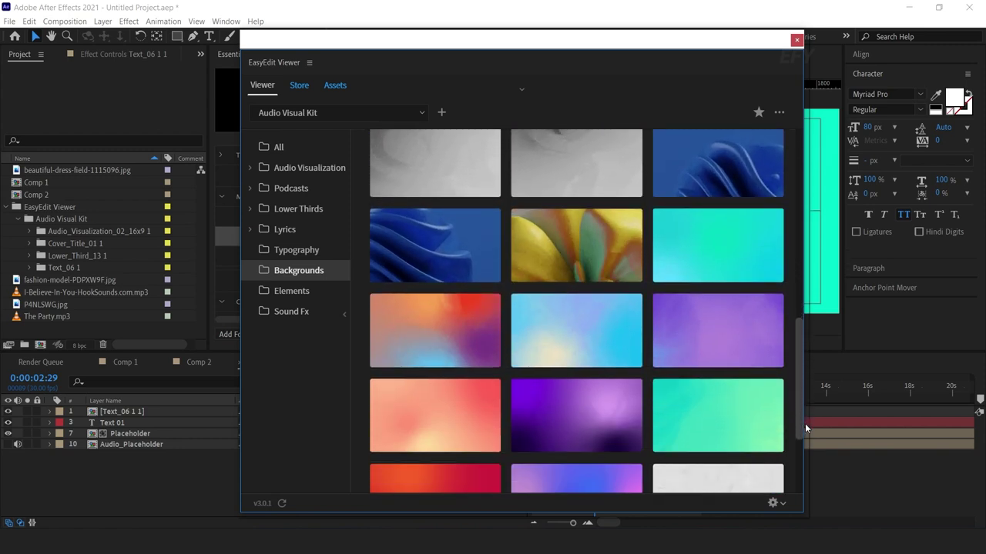
Browse the Elements category's animated audio graphics and the Sound Fx category's audio clips in Audio Visual Kit
click(289, 292)
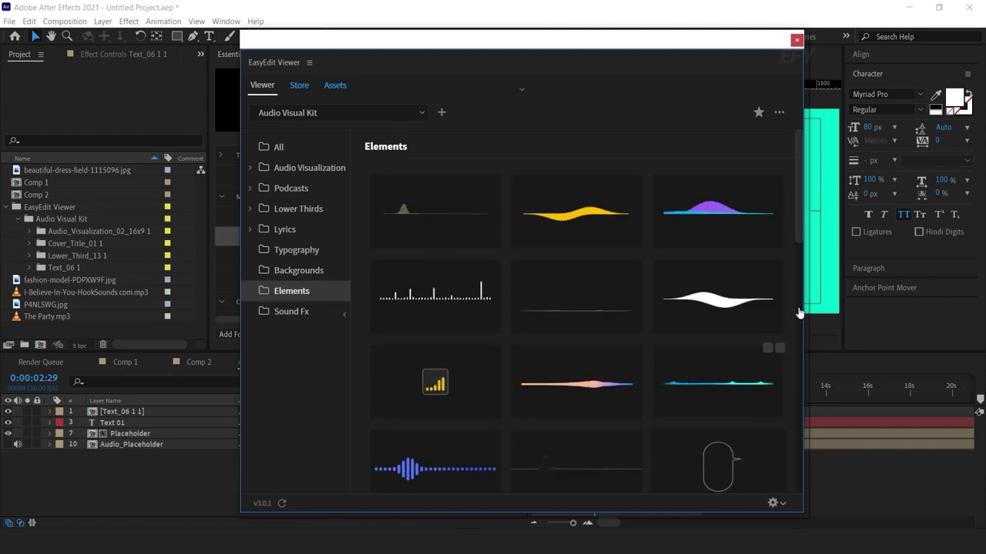
drag(798, 227, 798, 309)
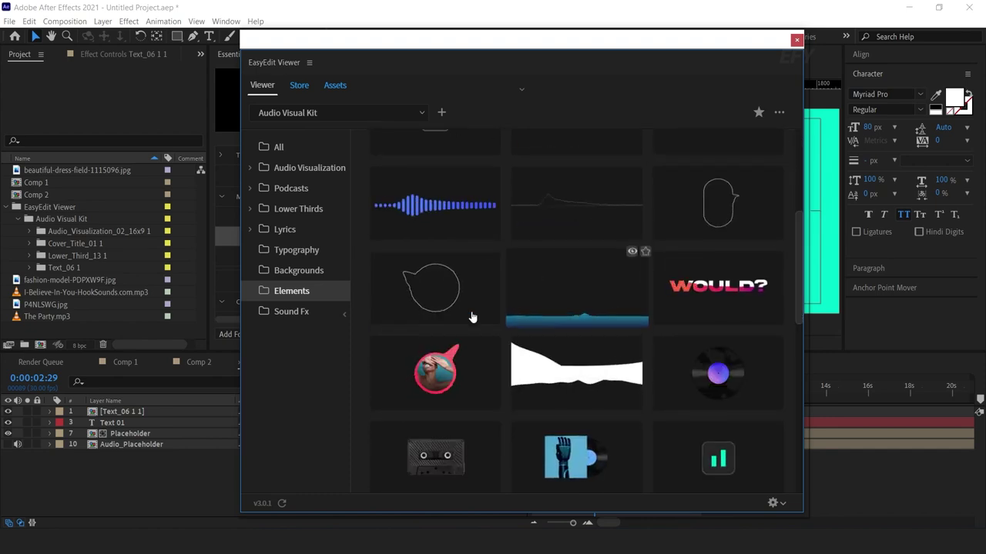
click(291, 316)
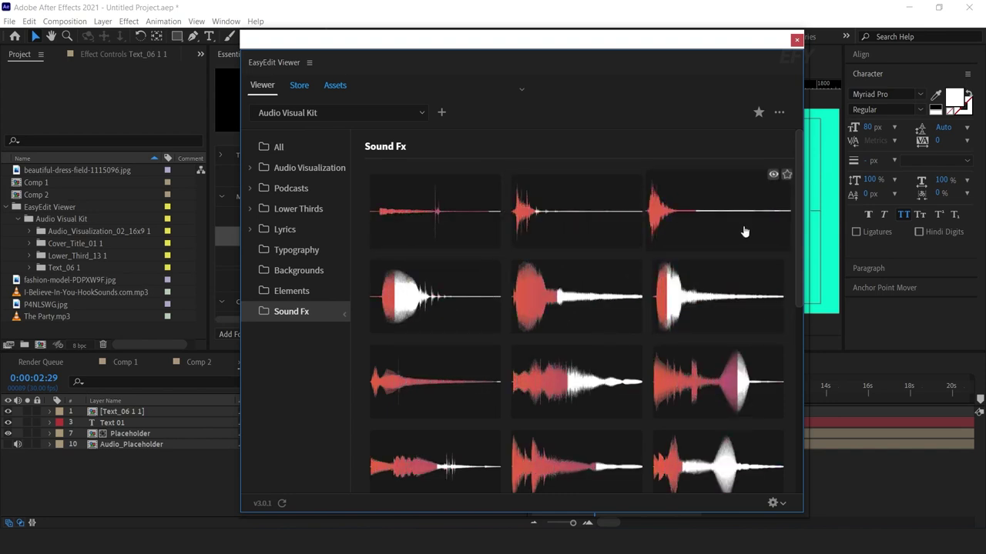
mouse_move(713, 302)
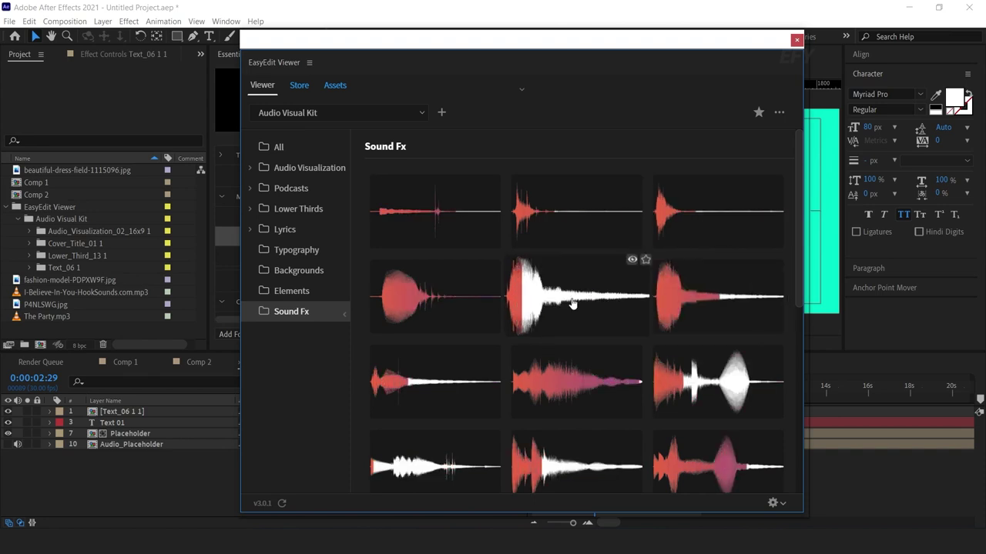